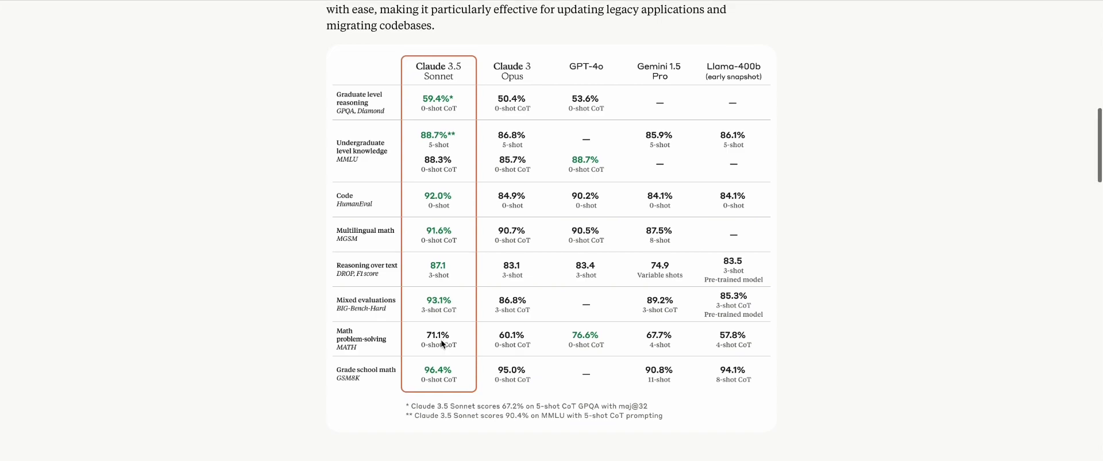
scroll(442, 342, "down", 1)
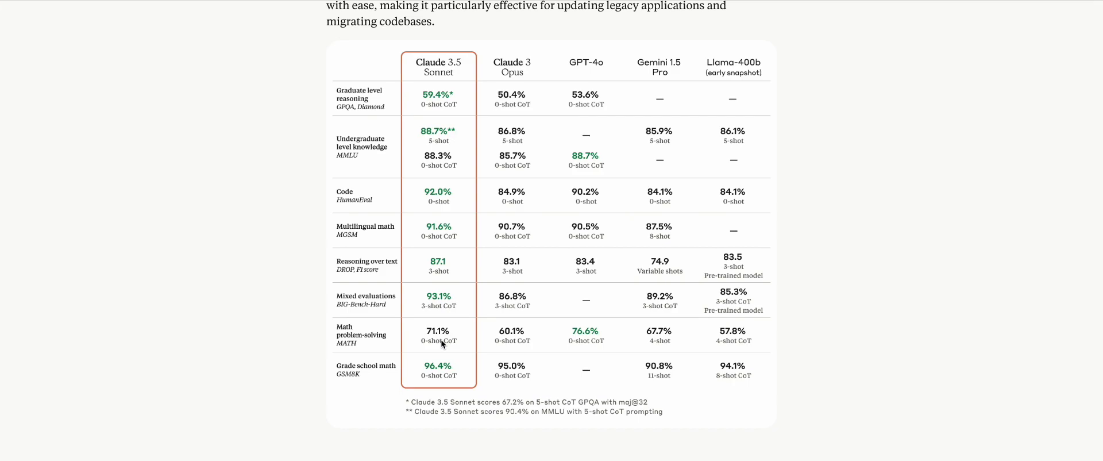
Read down the announcement and highlight the note on the Claude 3.5 Haiku and Opus release
scroll(441, 343, "down", 7)
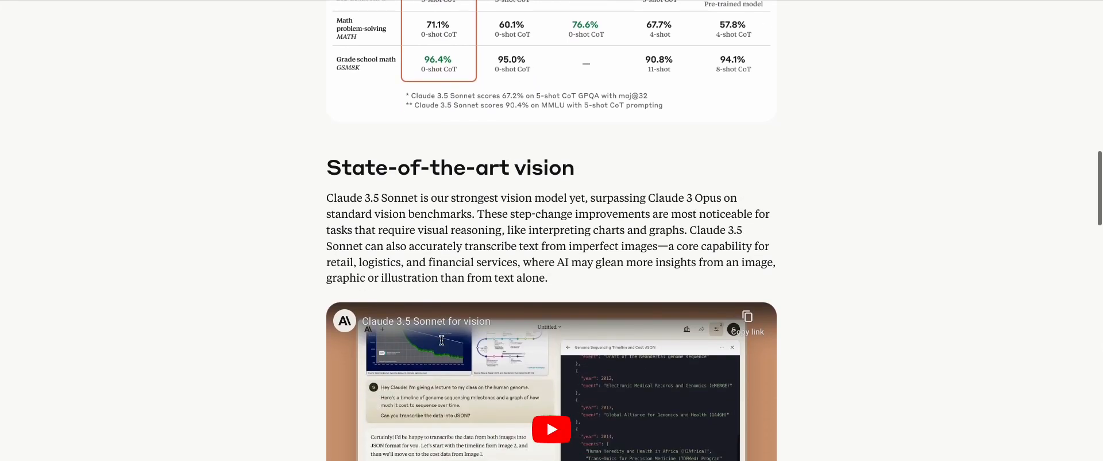
scroll(441, 340, "down", 1)
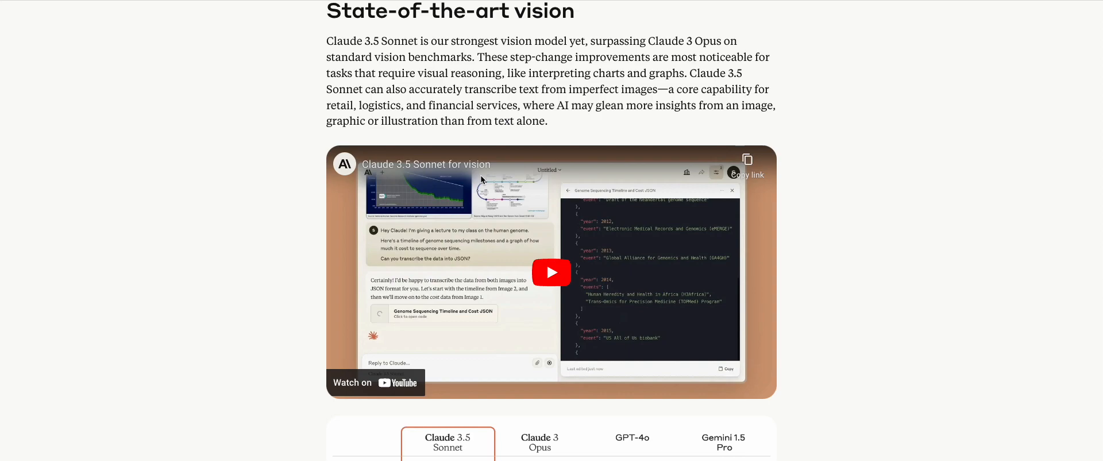
scroll(480, 175, "down", 5)
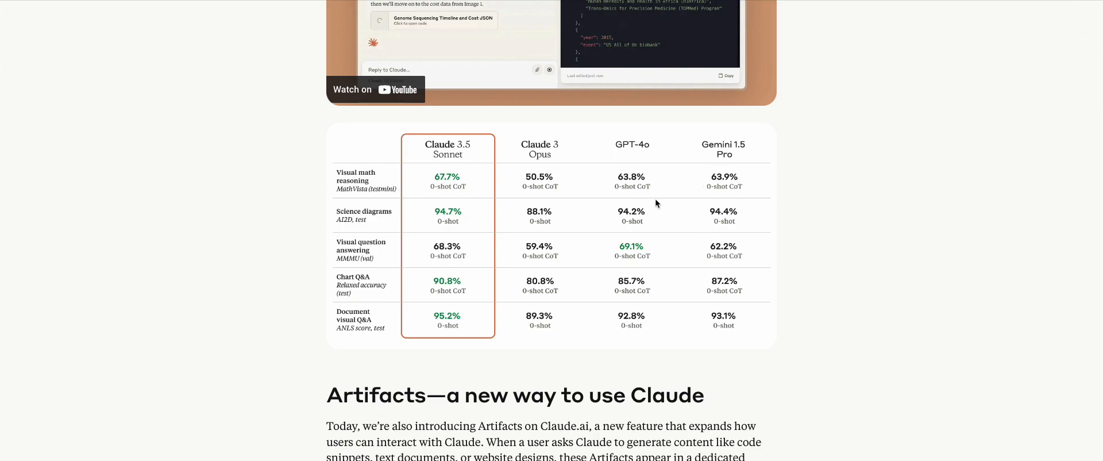
scroll(578, 355, "down", 7)
scroll(578, 357, "down", 15)
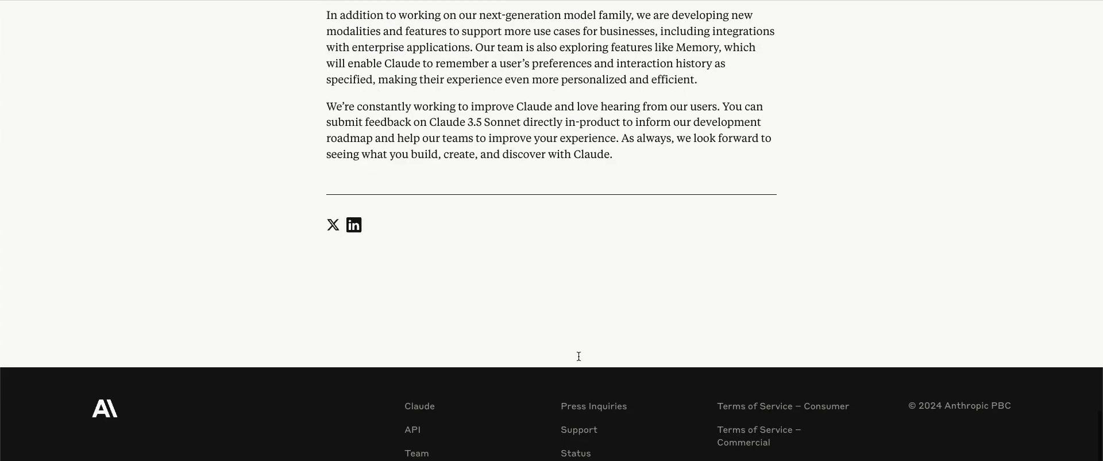
scroll(579, 359, "up", 5)
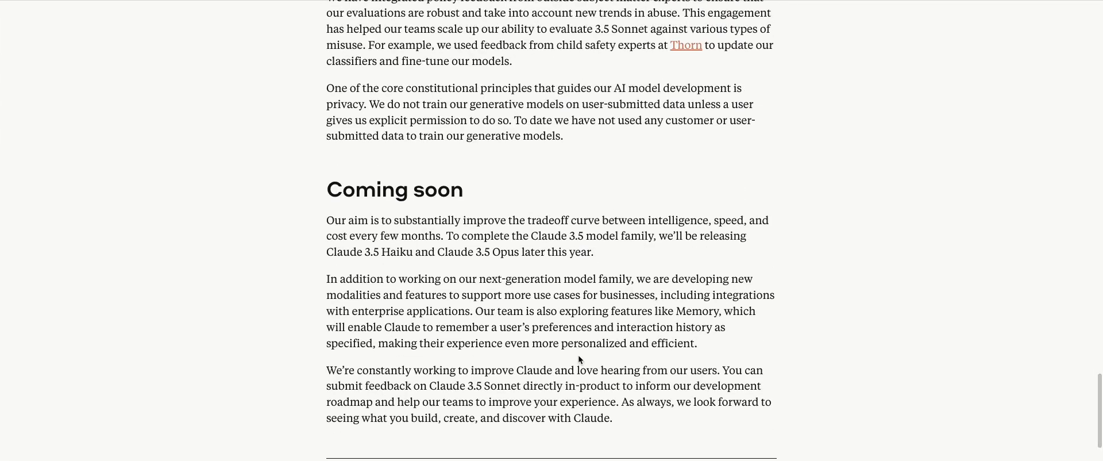
left_click_drag(664, 236, 668, 251)
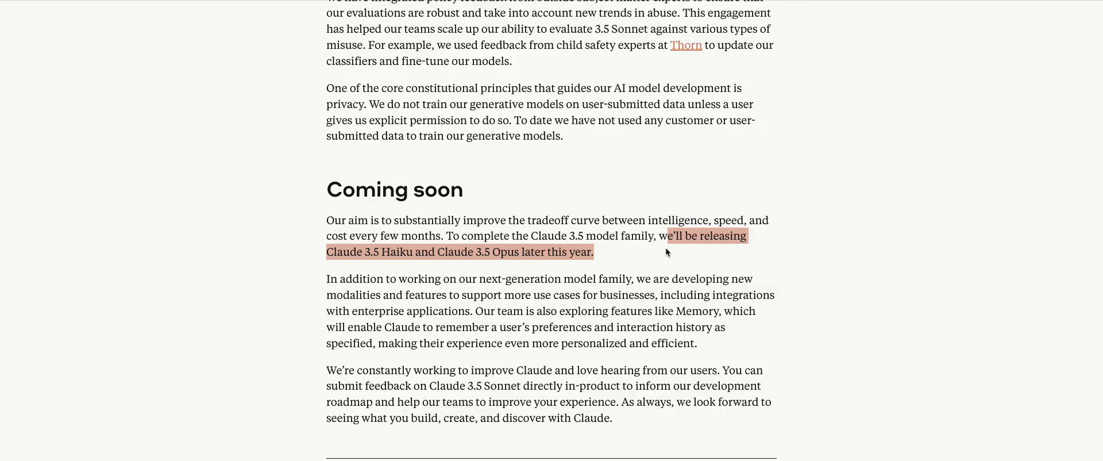
Scroll back up to the intelligence-versus-cost chart showing 3.5 Sonnet above Claude 3 Opus
scroll(666, 249, "up", 15)
scroll(666, 248, "up", 15)
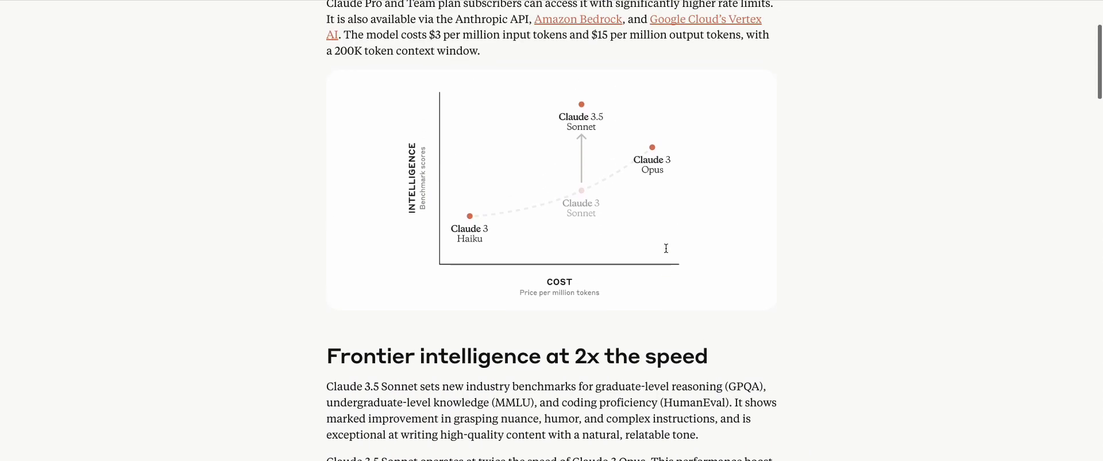
scroll(666, 248, "up", 2)
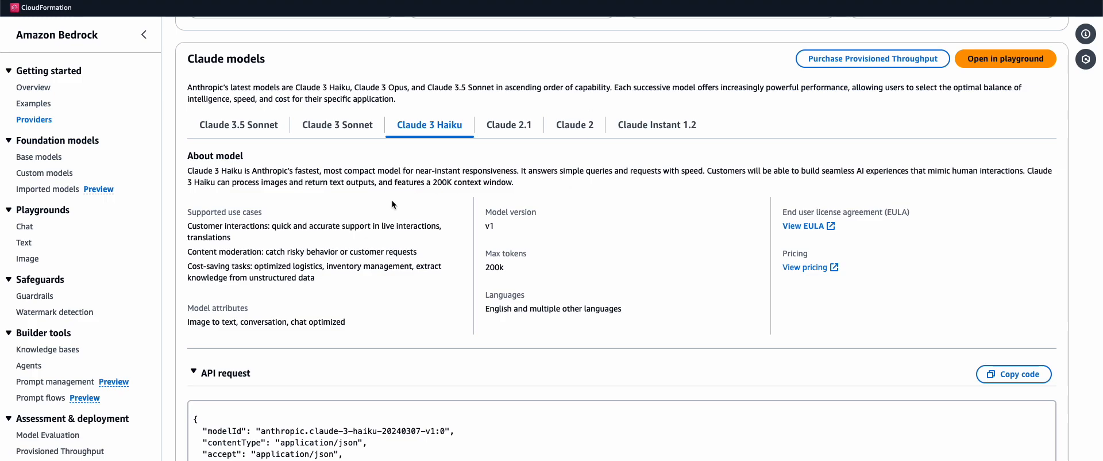
Return from the Claude model details to the Anthropic provider overview via Providers
left_click(49, 121)
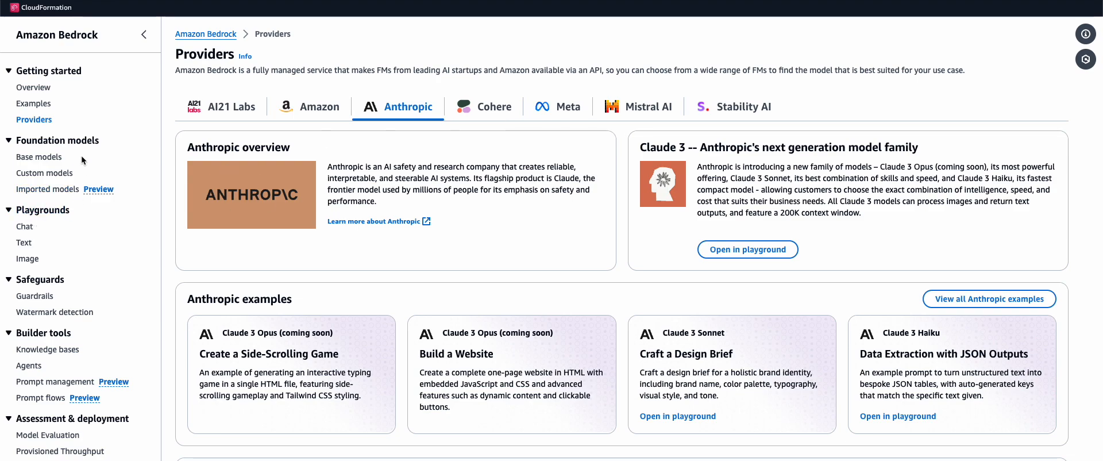
Go to the Custom models page under Foundation models in the sidebar
left_click(61, 177)
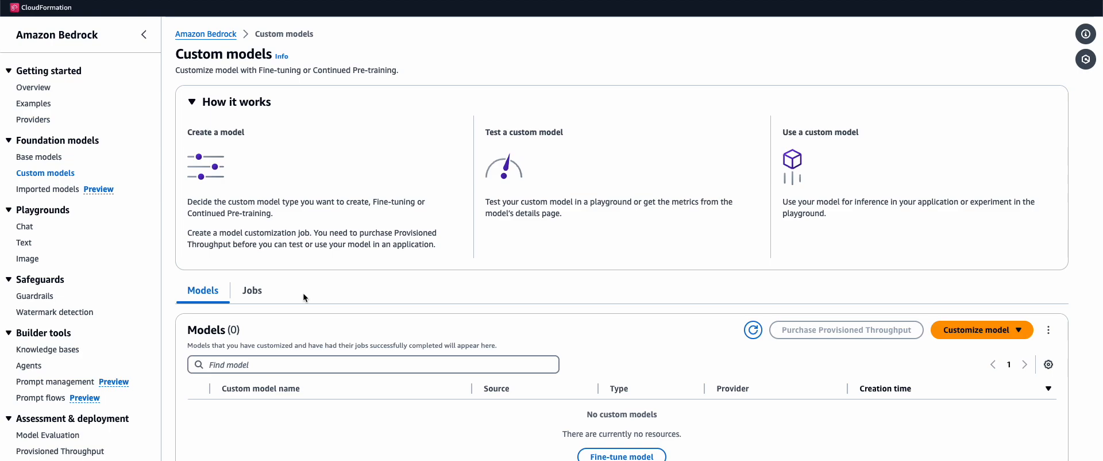
Create a fine-tuning job and set Titan Text G1 - Lite as its source model
scroll(310, 322, "down", 1)
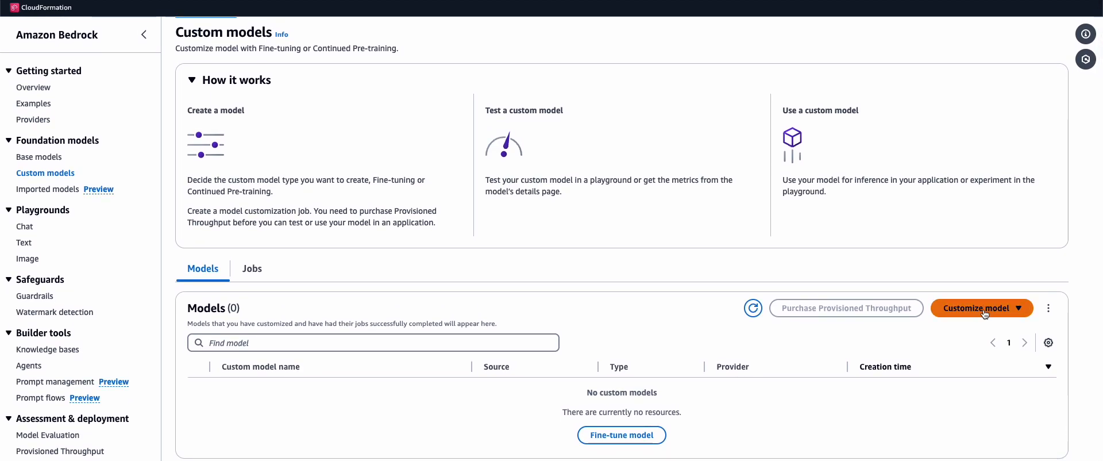
left_click(985, 308)
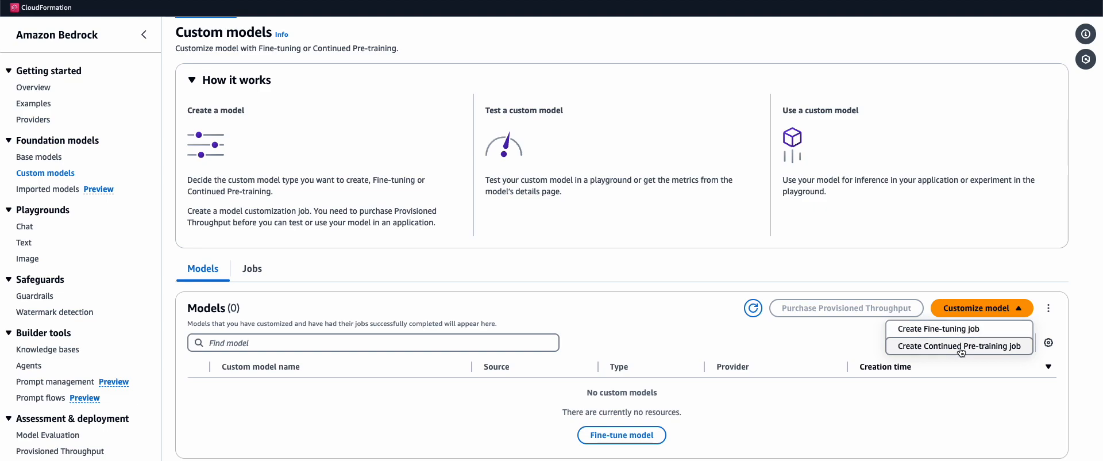
left_click(974, 329)
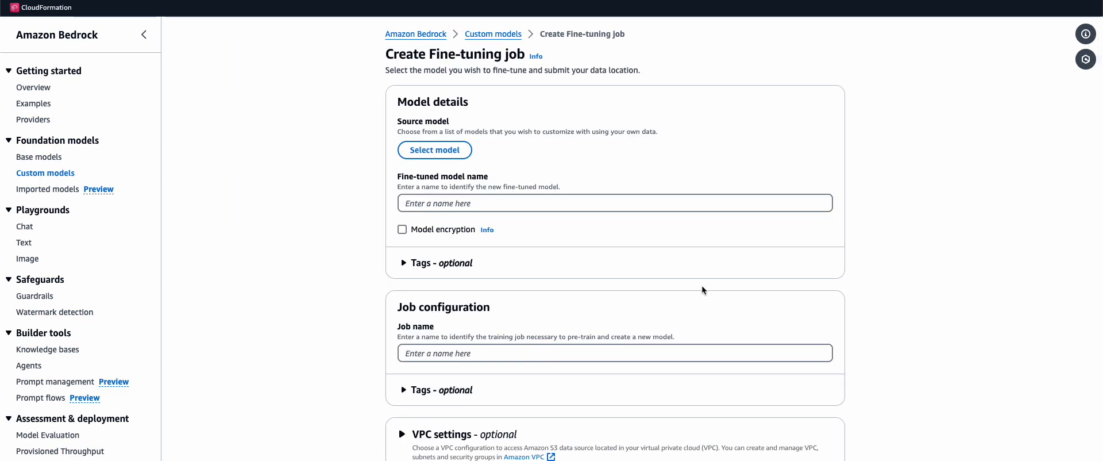
left_click(435, 149)
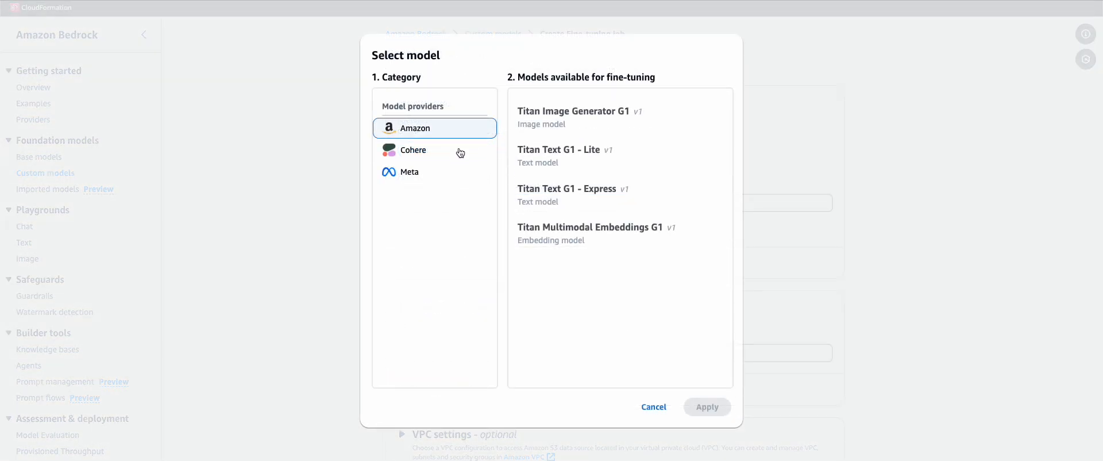
left_click(561, 155)
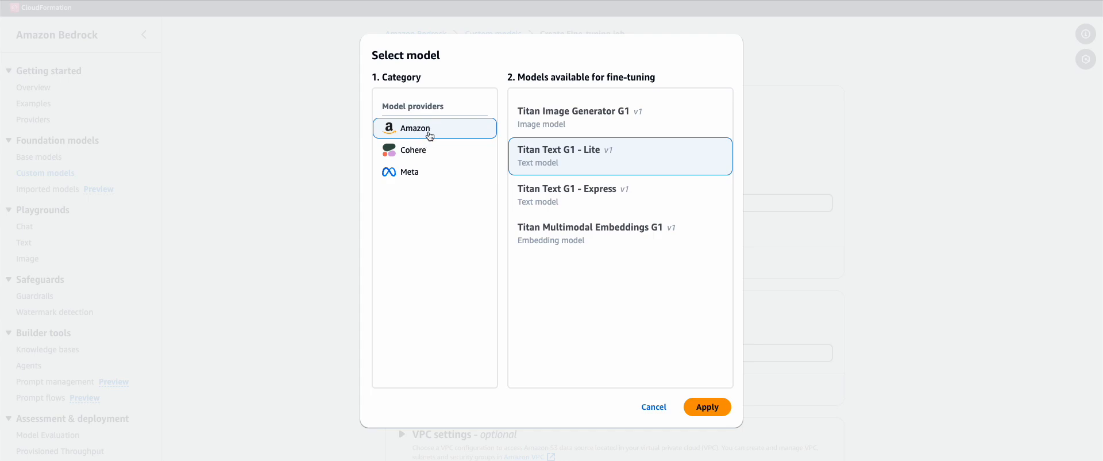
left_click(707, 407)
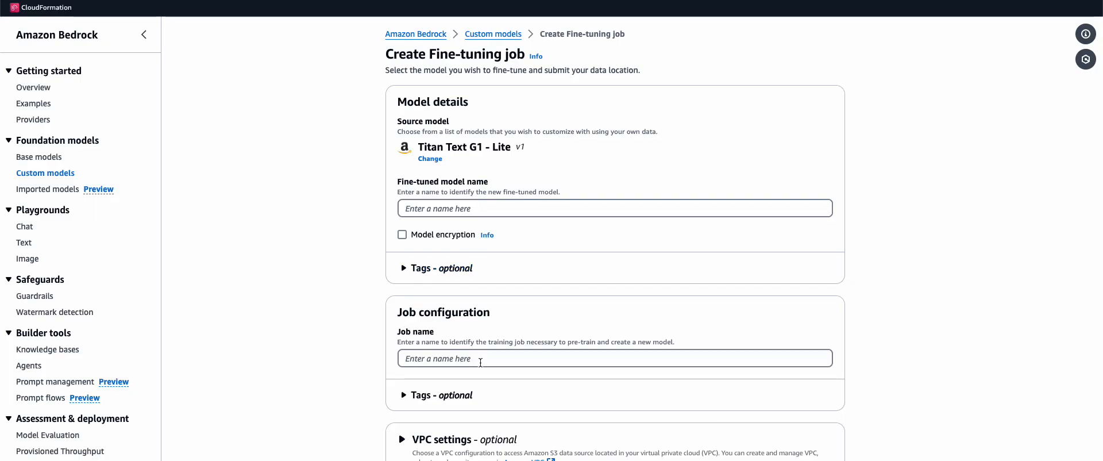
Scroll the job form and open the documentation on the required dataset format
scroll(470, 241, "down", 2)
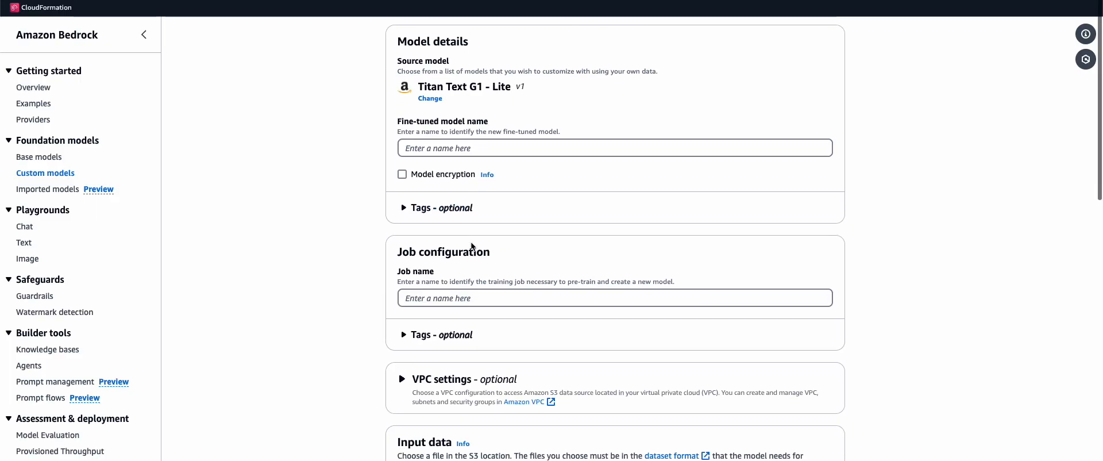
scroll(463, 285, "down", 5)
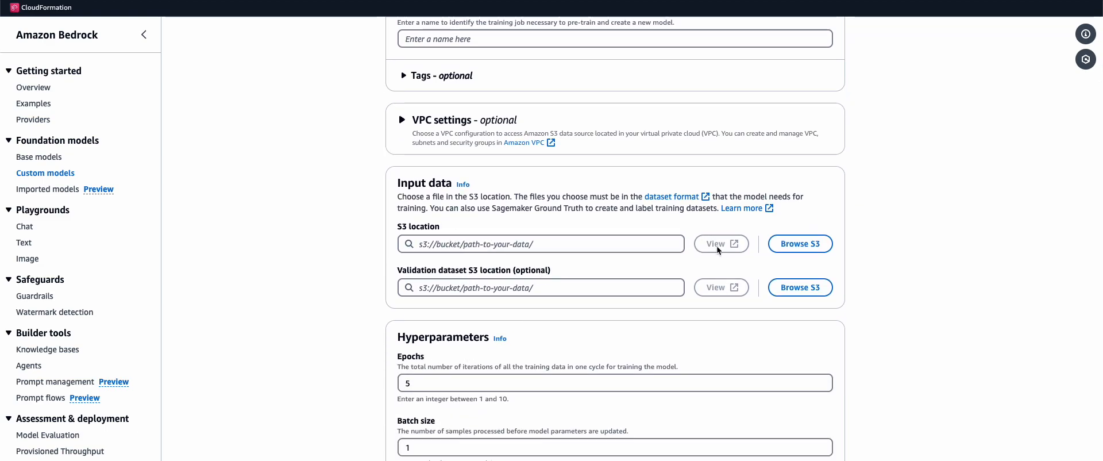
left_click(689, 201)
Study the fine-tuning prompt/completion JSONL example and the continued pre-training input format
scroll(683, 205, "down", 10)
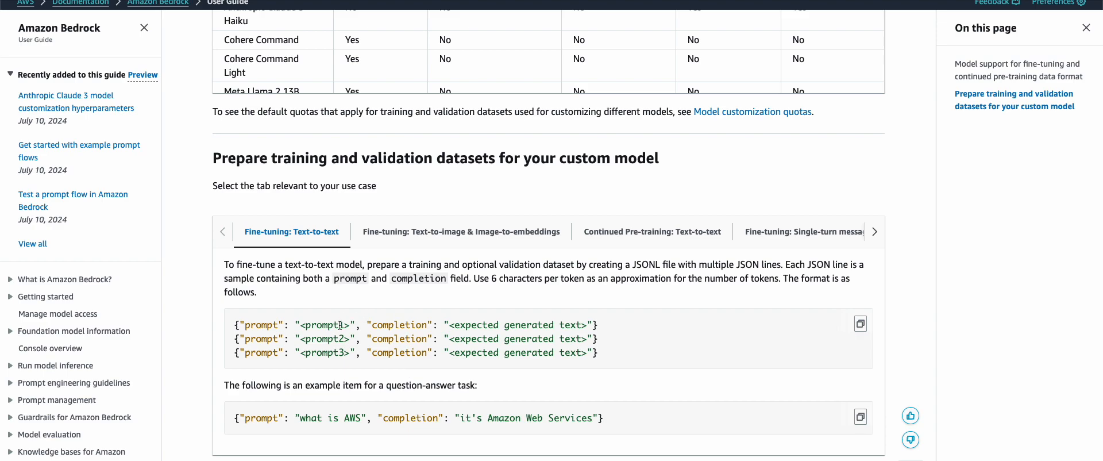
scroll(340, 325, "down", 1)
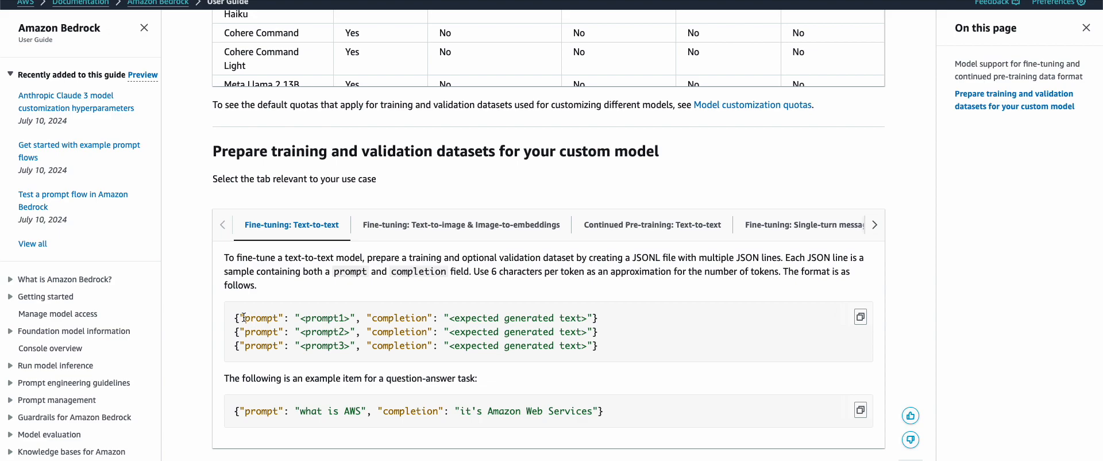
left_click_drag(245, 318, 355, 316)
left_click(370, 314)
left_click_drag(593, 317, 446, 317)
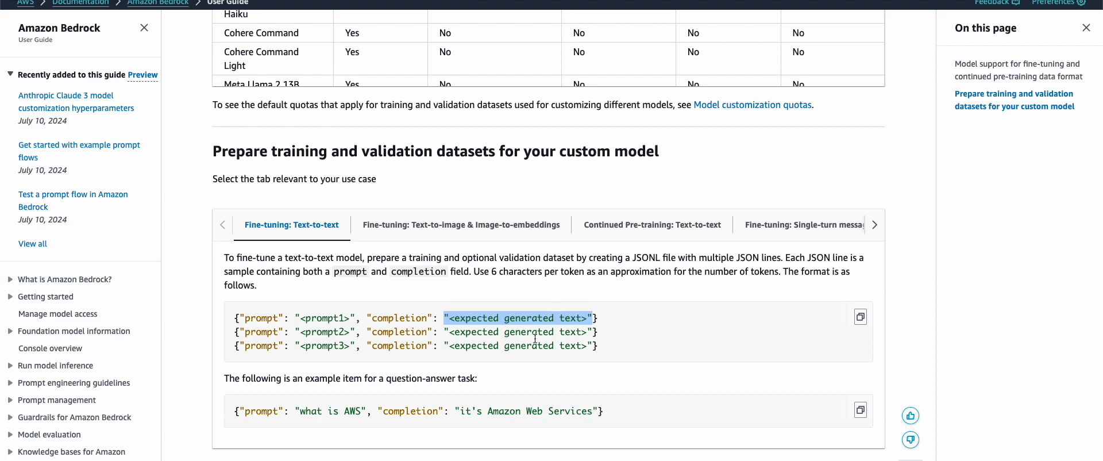
left_click(642, 227)
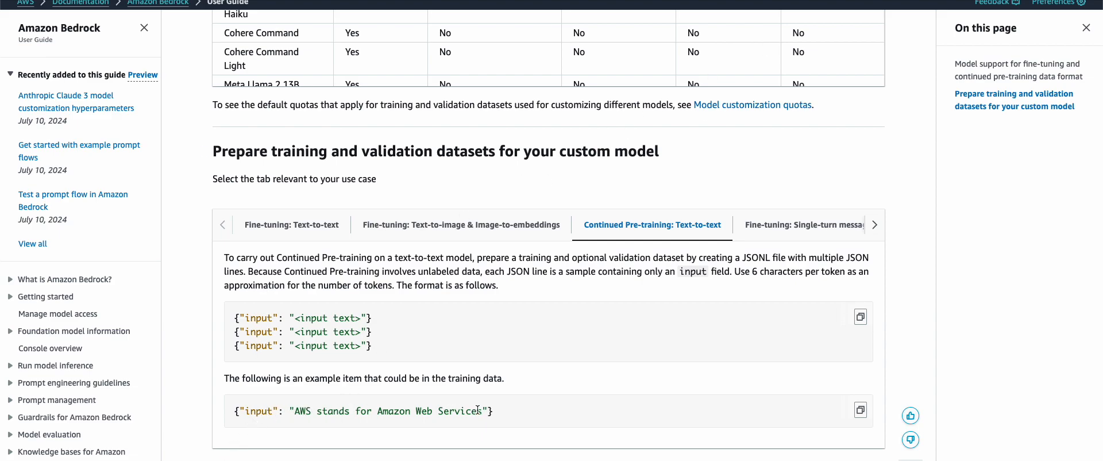
left_click_drag(482, 410, 296, 411)
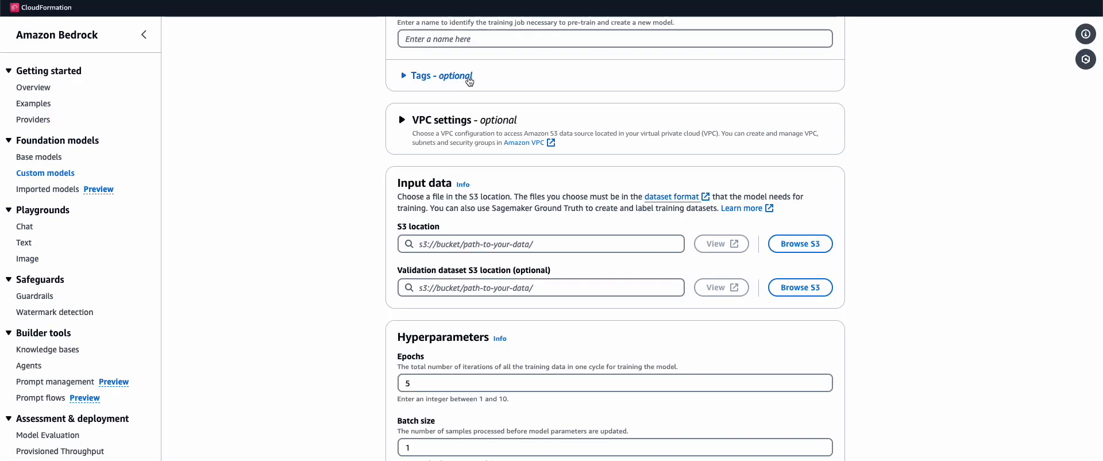
Abandon the unsubmitted fine-tuning form and return to Custom models
scroll(696, 119, "up", 6)
scroll(696, 119, "down", 14)
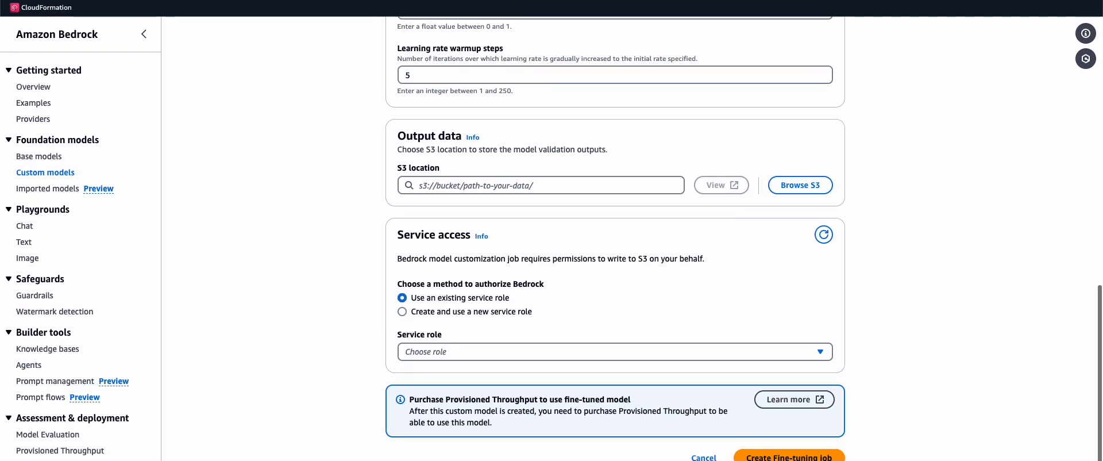
scroll(825, 334, "up", 14)
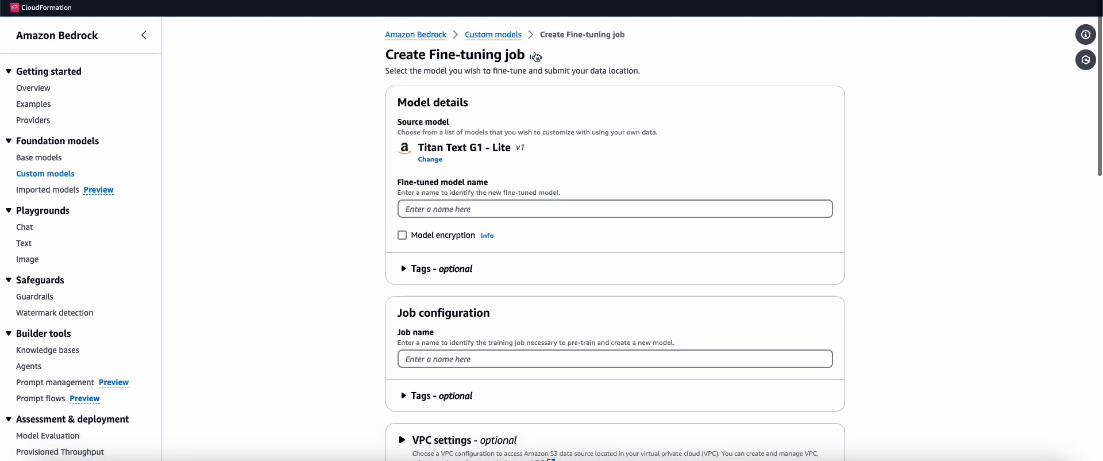
left_click(494, 35)
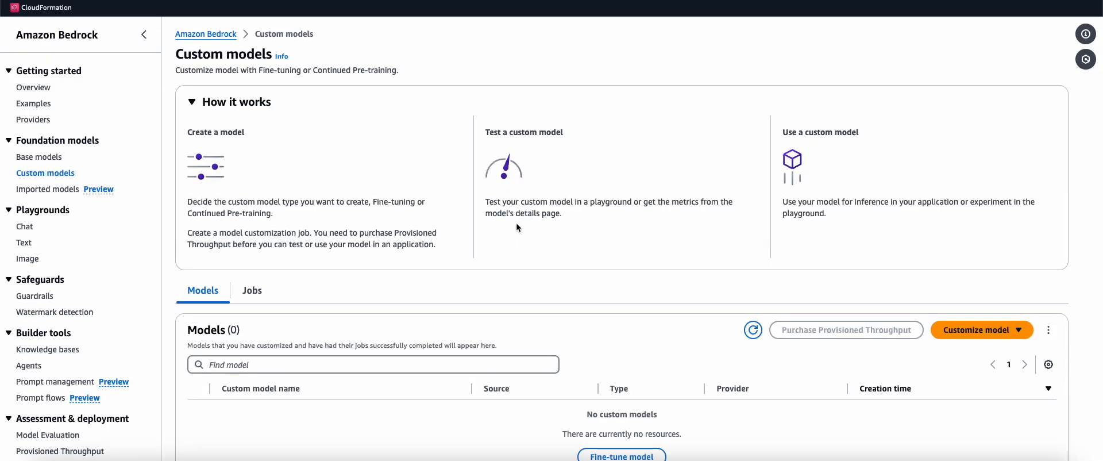
Review the customization job options, then visit Imported models and the chat playground
scroll(517, 223, "down", 1)
left_click(981, 307)
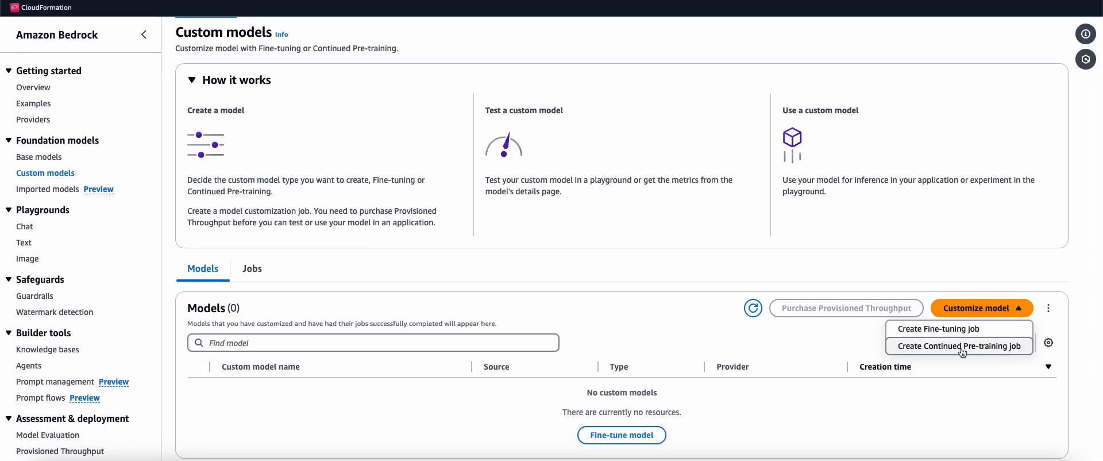
left_click(805, 431)
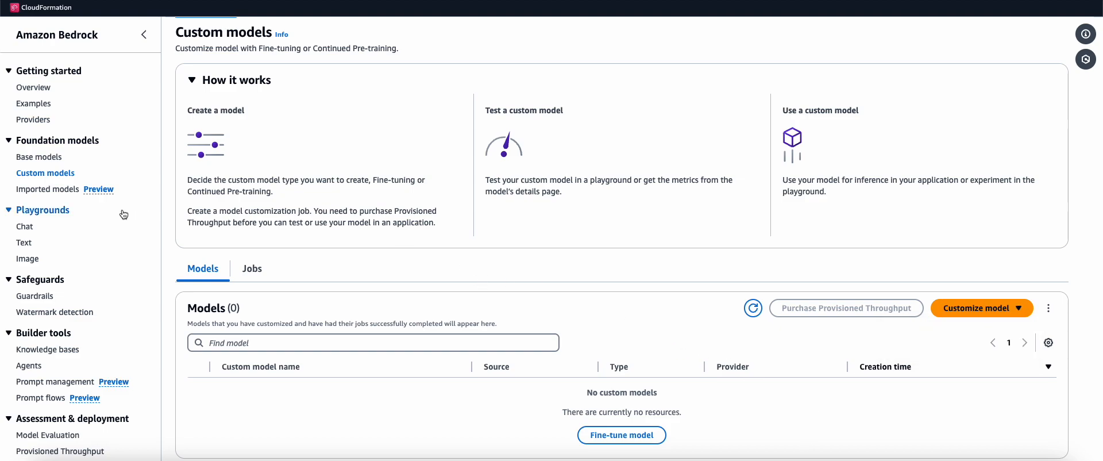
left_click(70, 192)
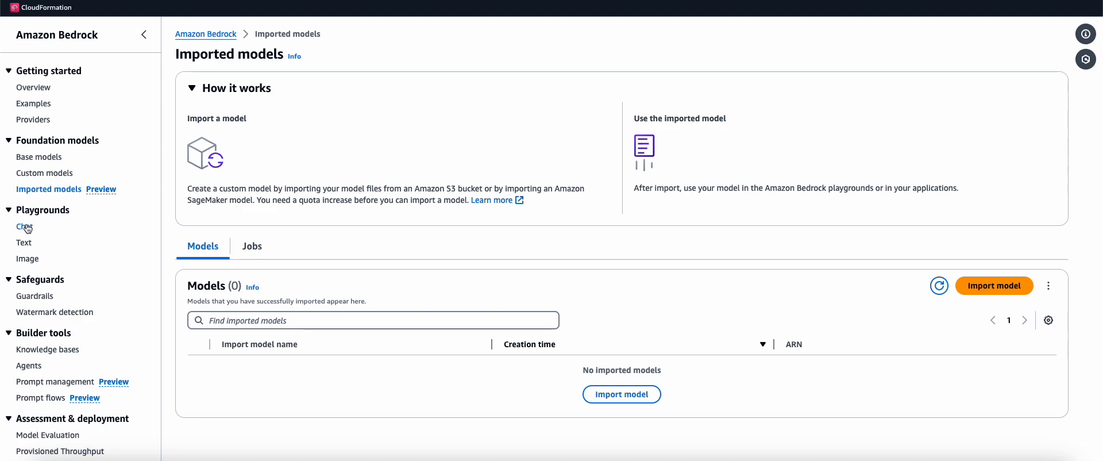
left_click(26, 227)
Load Anthropic's Claude 3 Haiku with on-demand throughput as the chat model
left_click(249, 92)
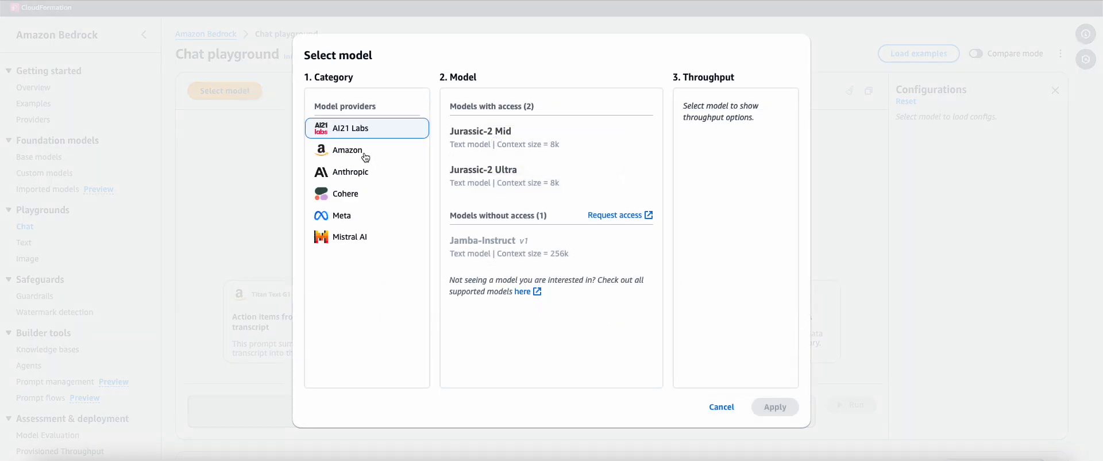
left_click(366, 174)
left_click(504, 305)
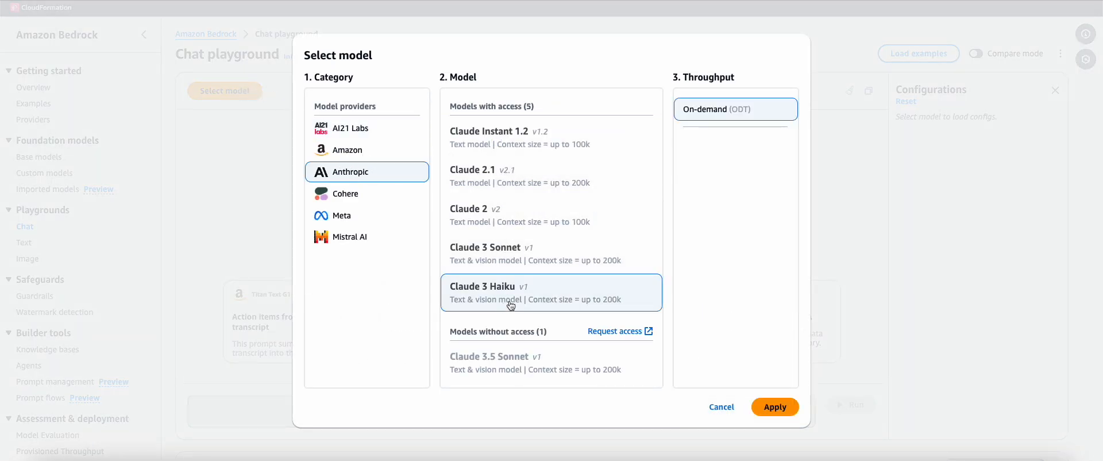
left_click(776, 408)
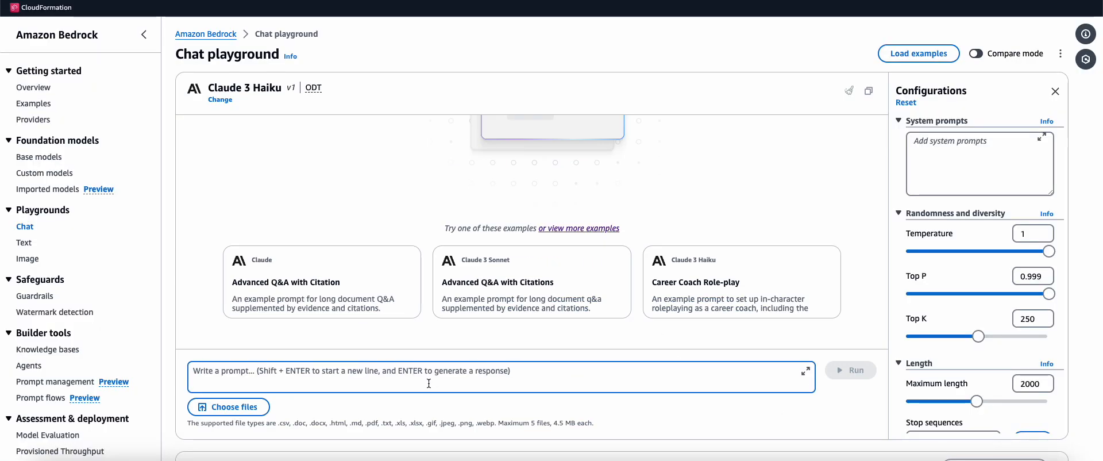
Ask Claude 3 Haiku 'Who is the best chess player in the world?', then move to the image playground
type("Wh")
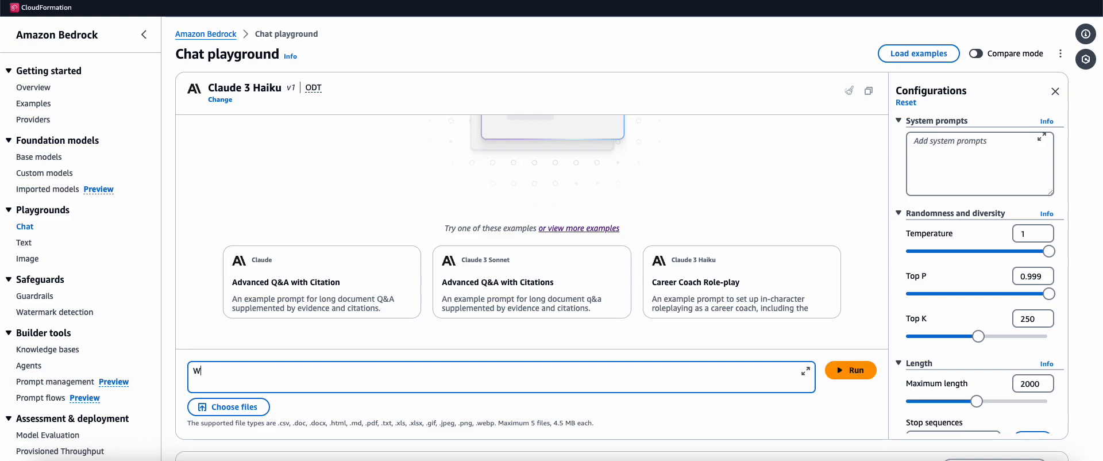
type("o is the best chess player in the world?")
key("Return")
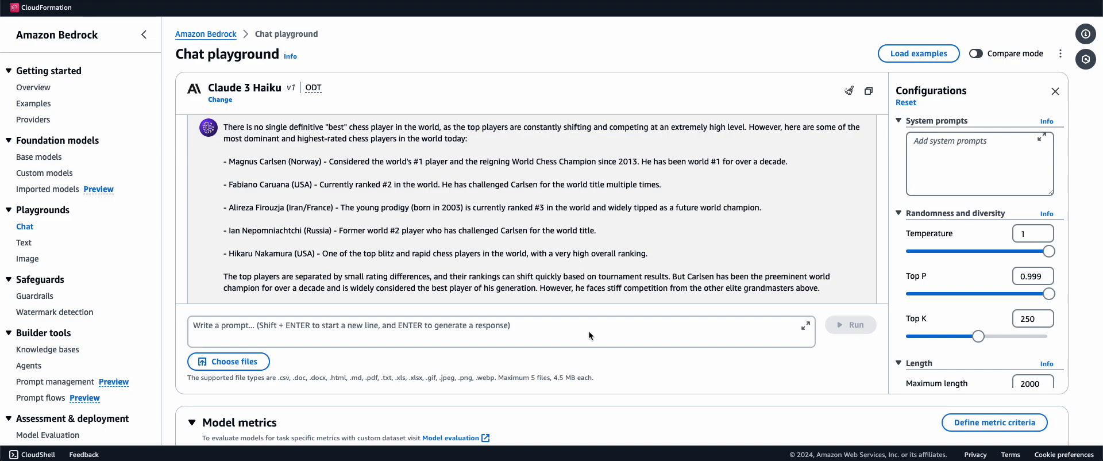
left_click(25, 244)
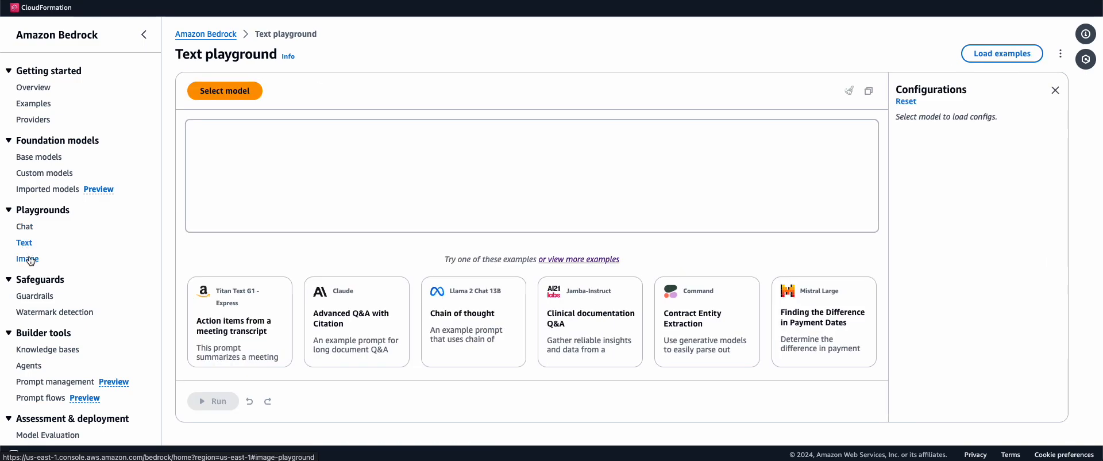
left_click(29, 259)
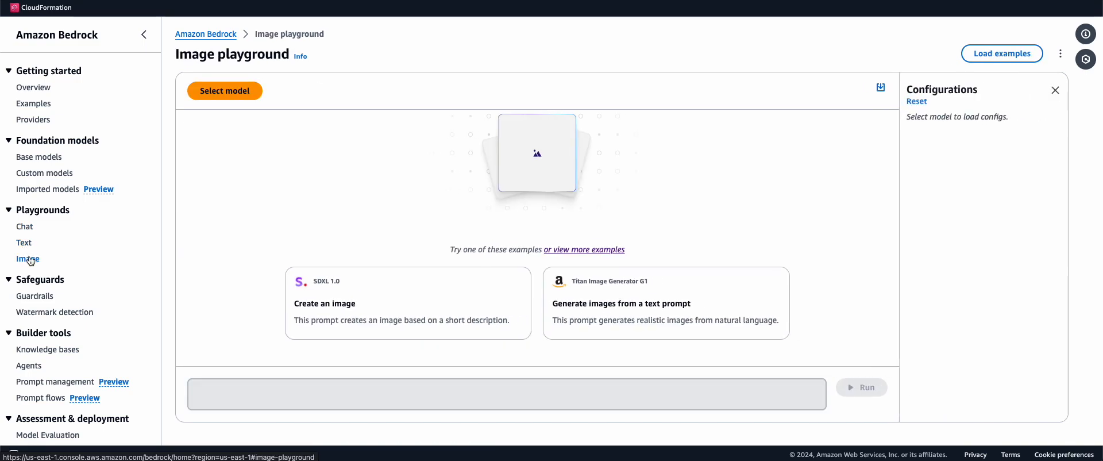
left_click(236, 94)
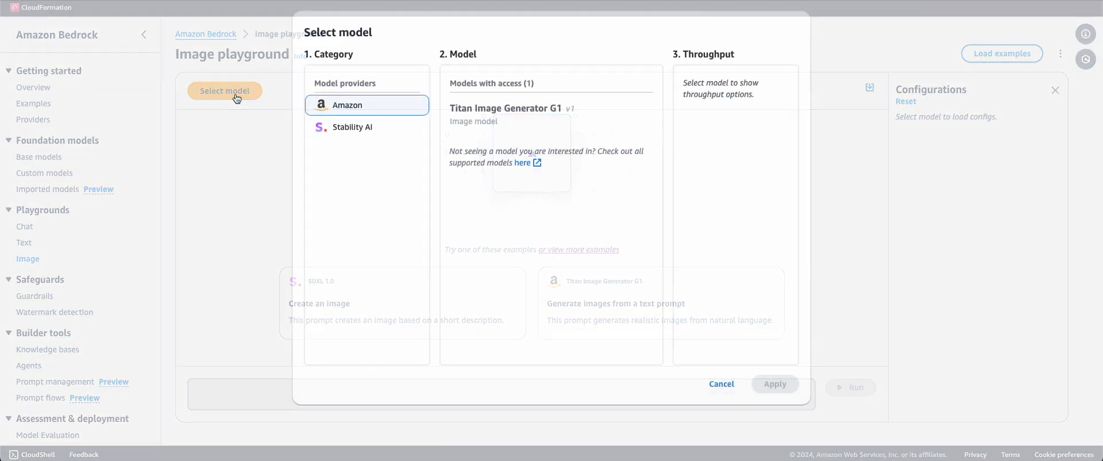
Load Stability AI's SDXL 1.0 into the image playground
left_click(383, 133)
left_click(470, 115)
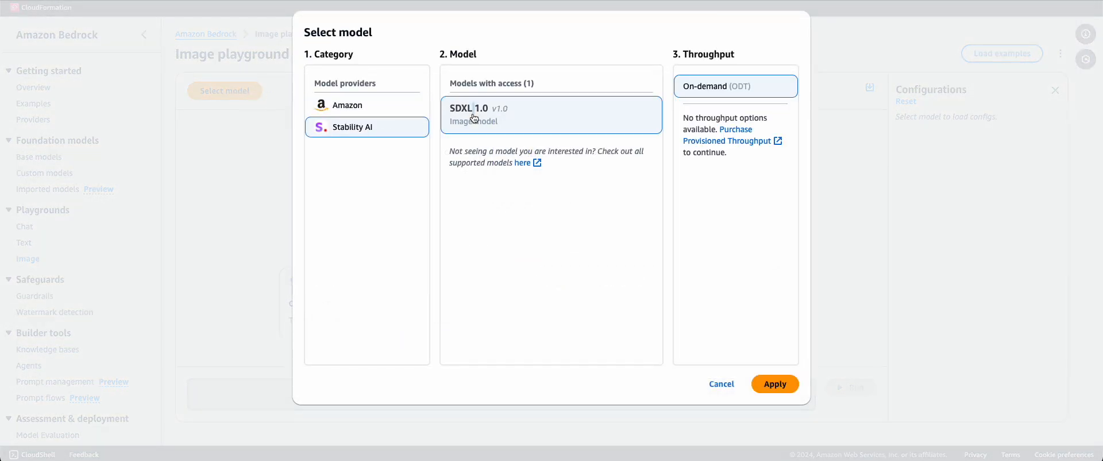
left_click(768, 383)
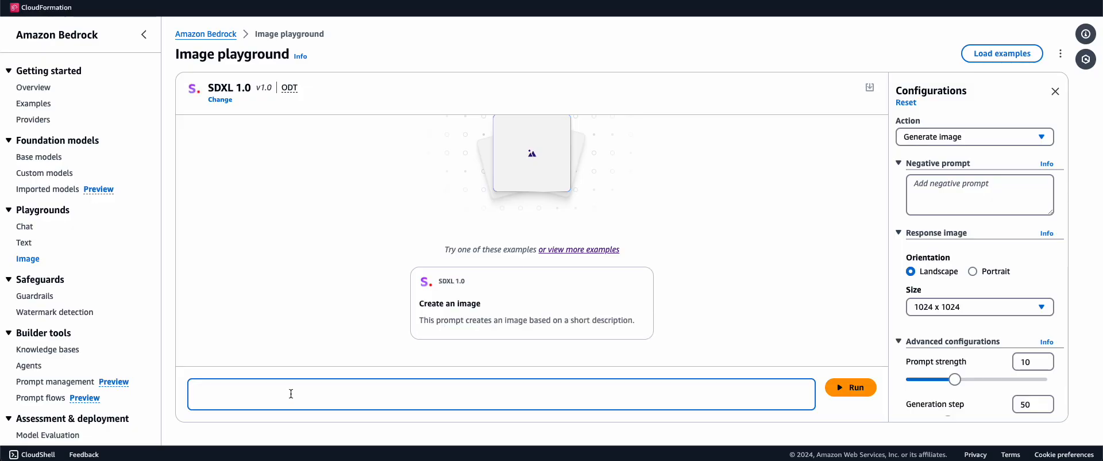
Generate an image from 'create an image of a sunset, a car and a bike?', then open Guardrails
type("c")
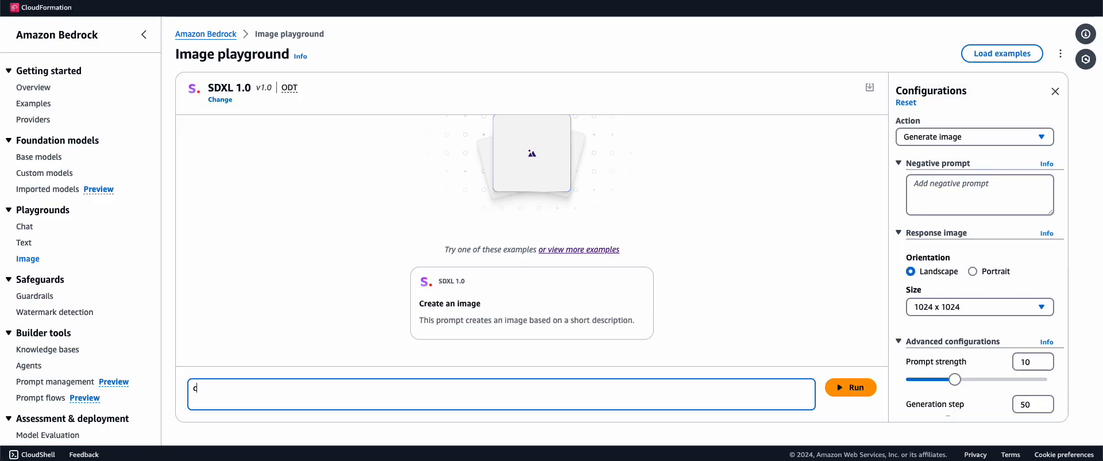
type("reate an image of a suns")
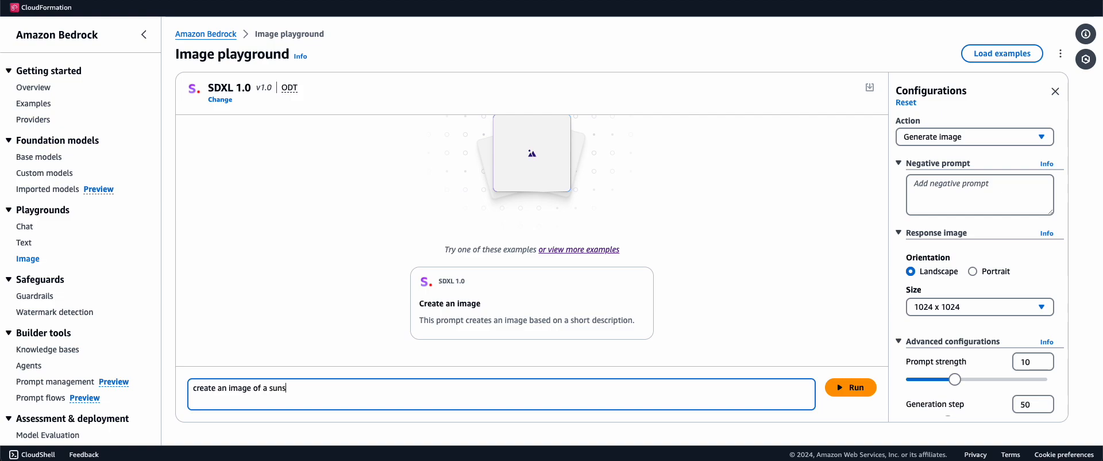
type("et, a car and an")
key("BackSpace")
type("bike?")
key("Return")
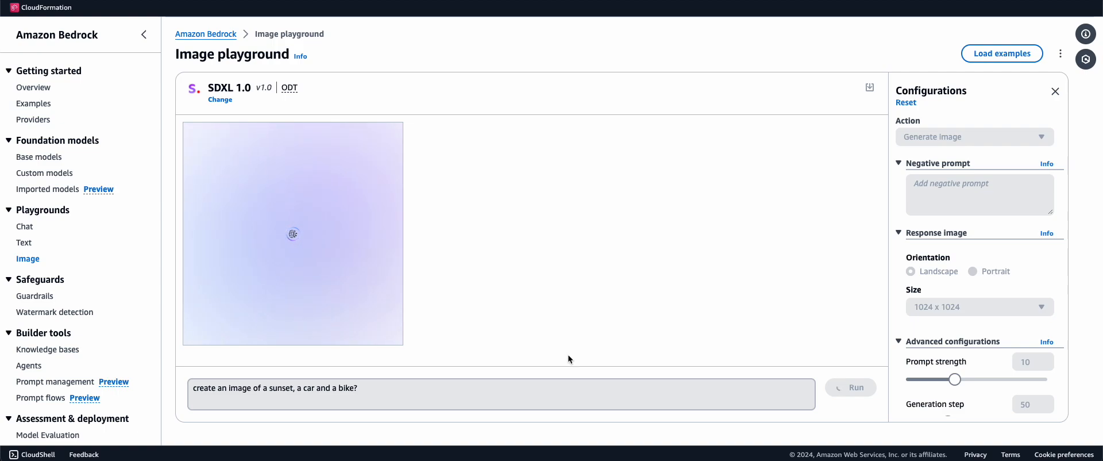
scroll(1004, 392, "down", 2)
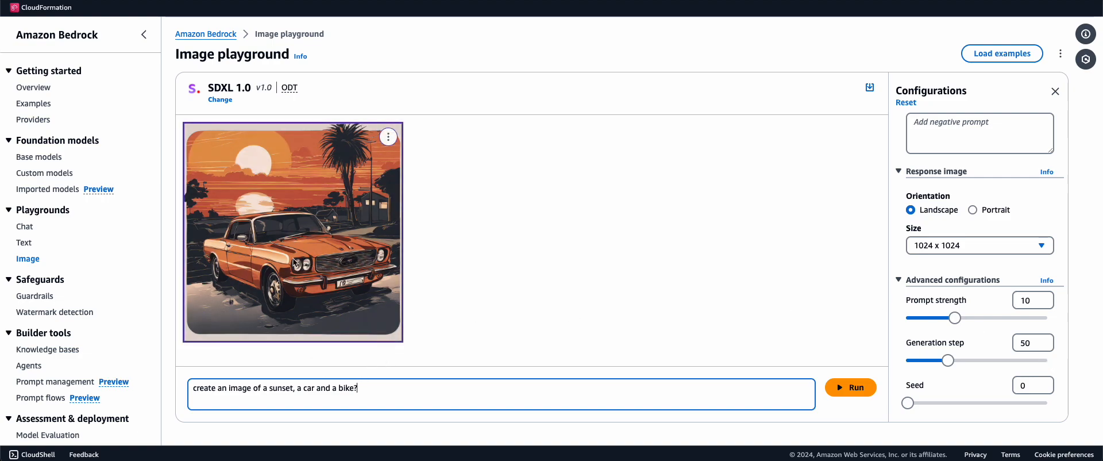
left_click(46, 296)
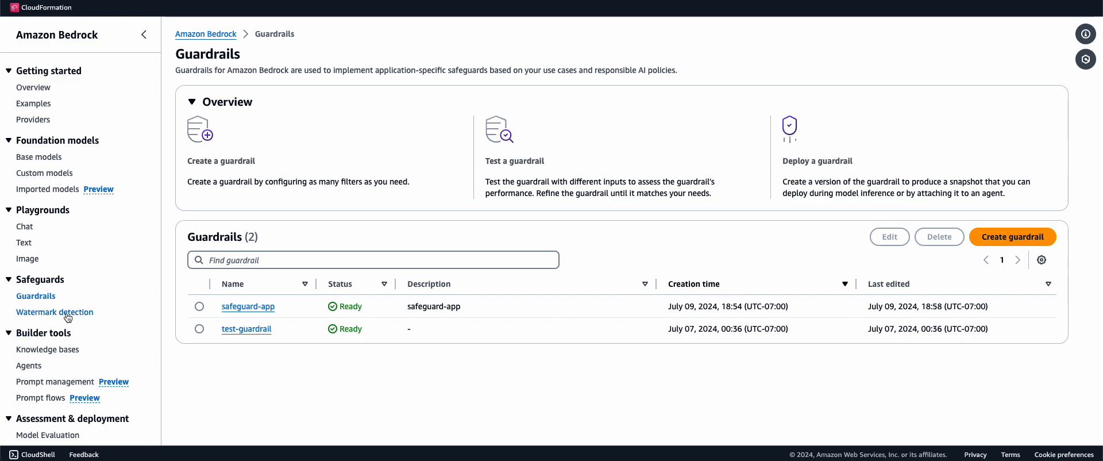
Start a new guardrail named my-app-safety, reusing the name as its description
left_click(996, 236)
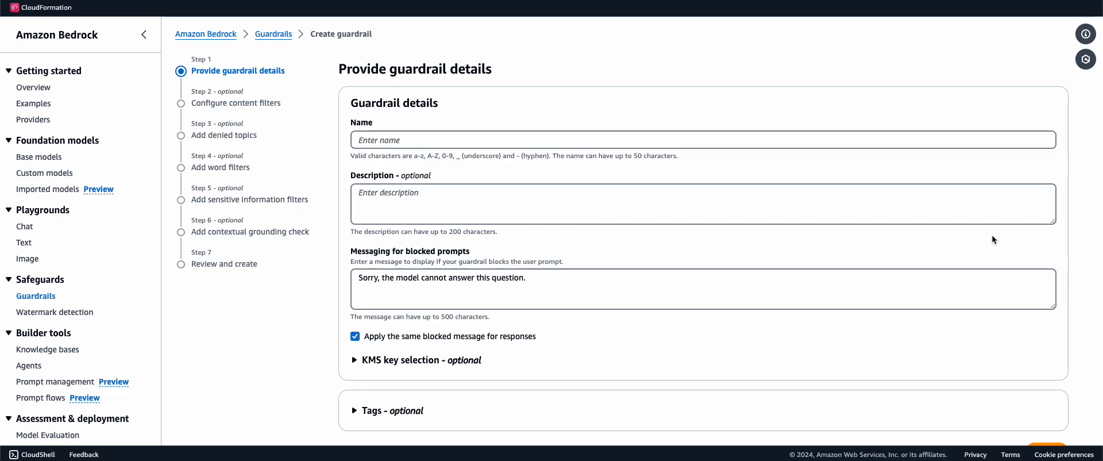
left_click(426, 139)
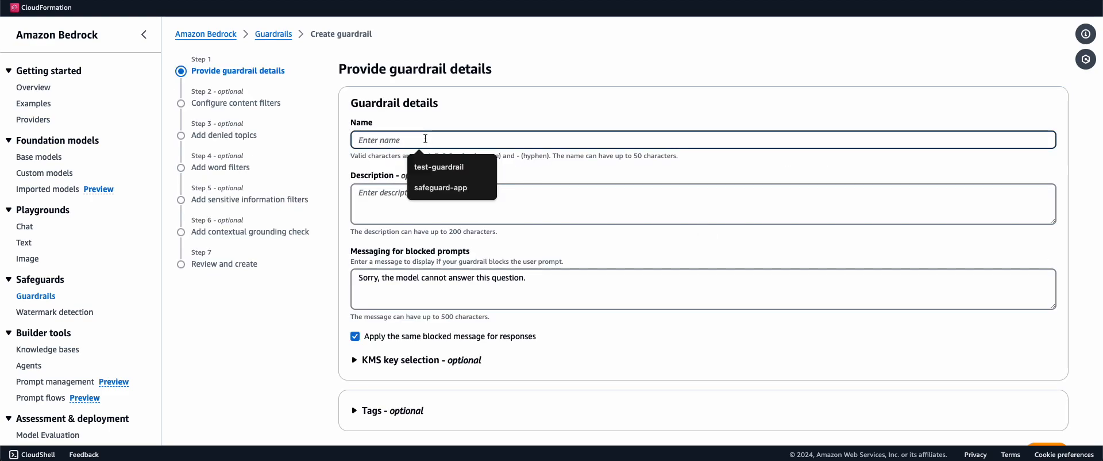
type("m")
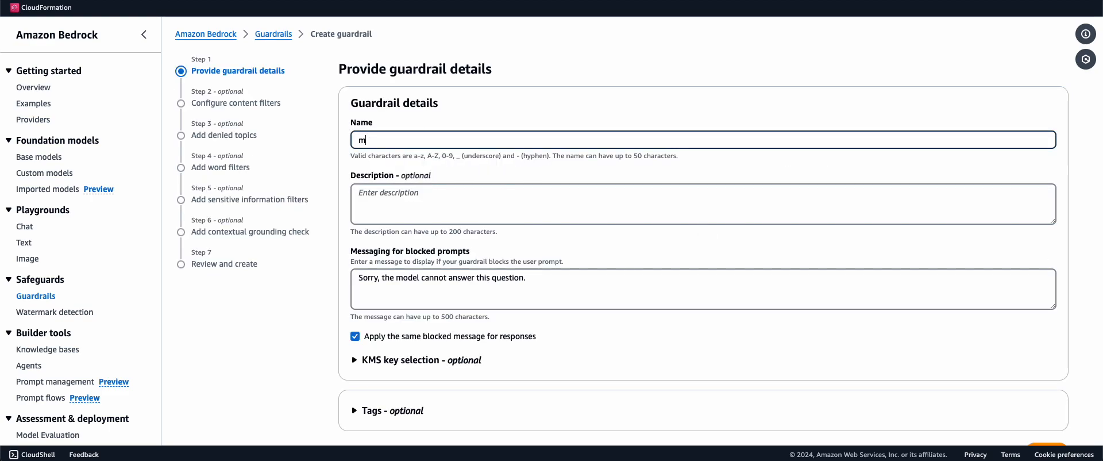
type("y-app-safety")
left_click_drag(411, 140, 357, 141)
key("ctrl+c")
left_click(406, 189)
key("ctrl+v")
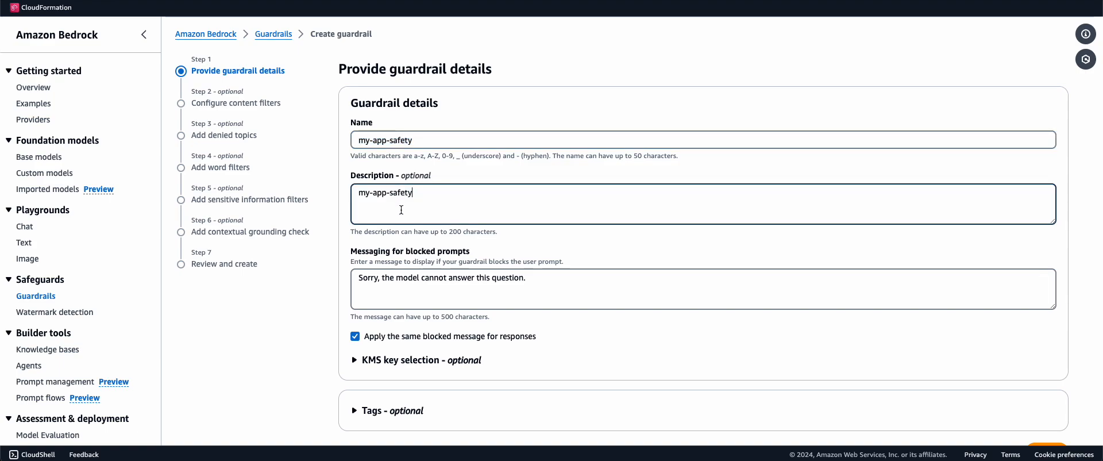
Expand and collapse the KMS key options, keeping default encryption, and continue to content filters
scroll(402, 201, "down", 2)
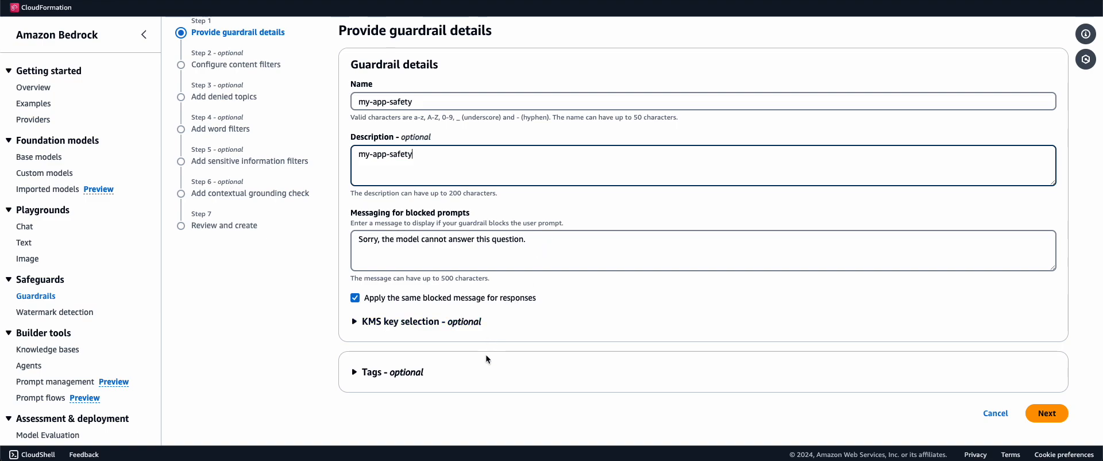
left_click(457, 321)
scroll(454, 324, "down", 1)
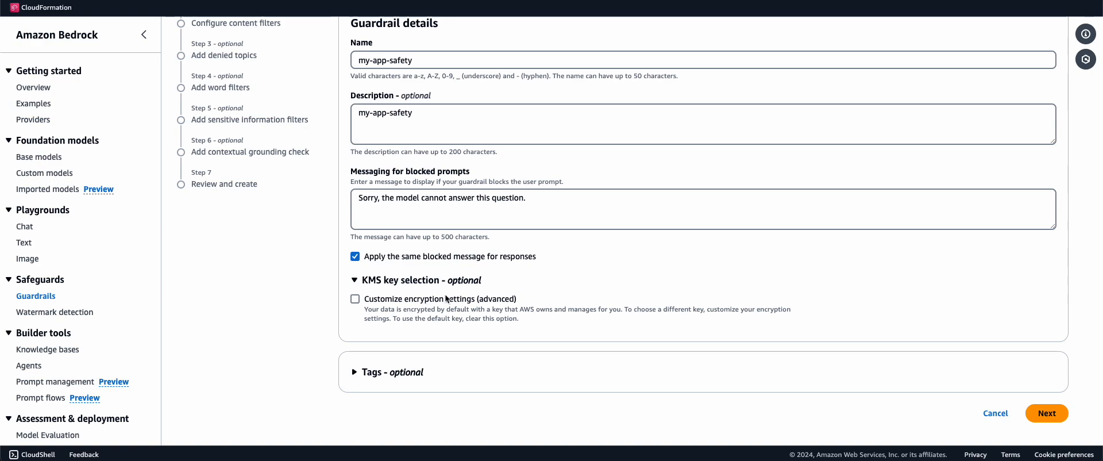
left_click(355, 279)
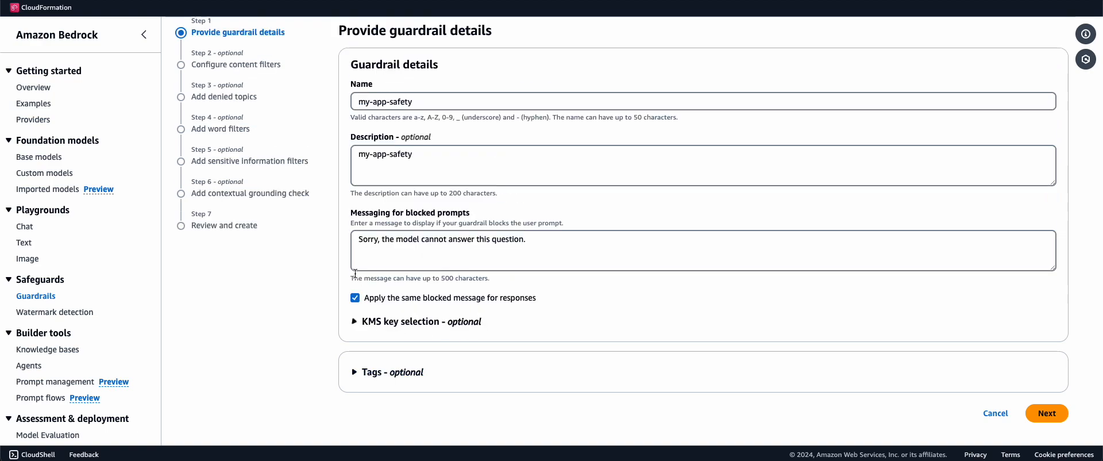
left_click(1046, 414)
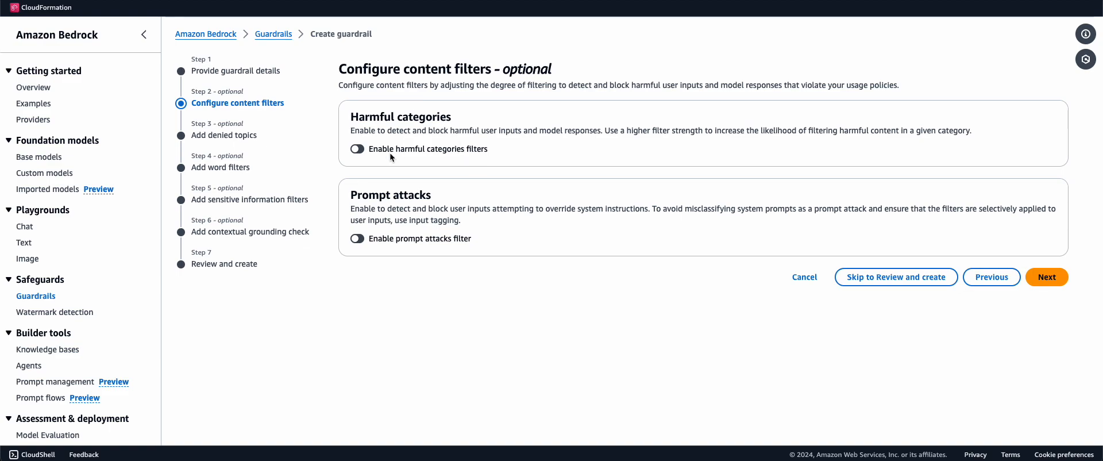
Enable the harmful categories filters, keeping every category at High strength
left_click(358, 149)
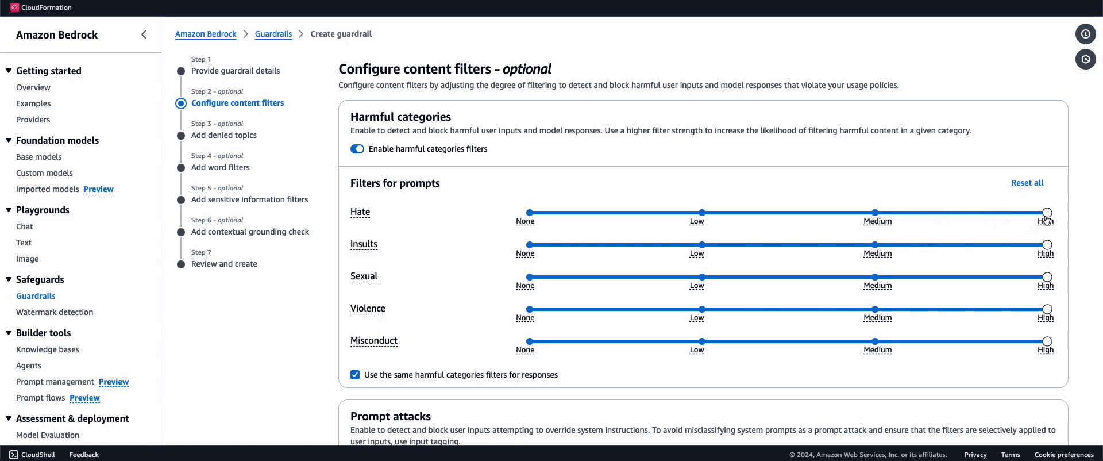
left_click_drag(1047, 214, 998, 203)
scroll(363, 346, "down", 1)
scroll(362, 346, "down", 2)
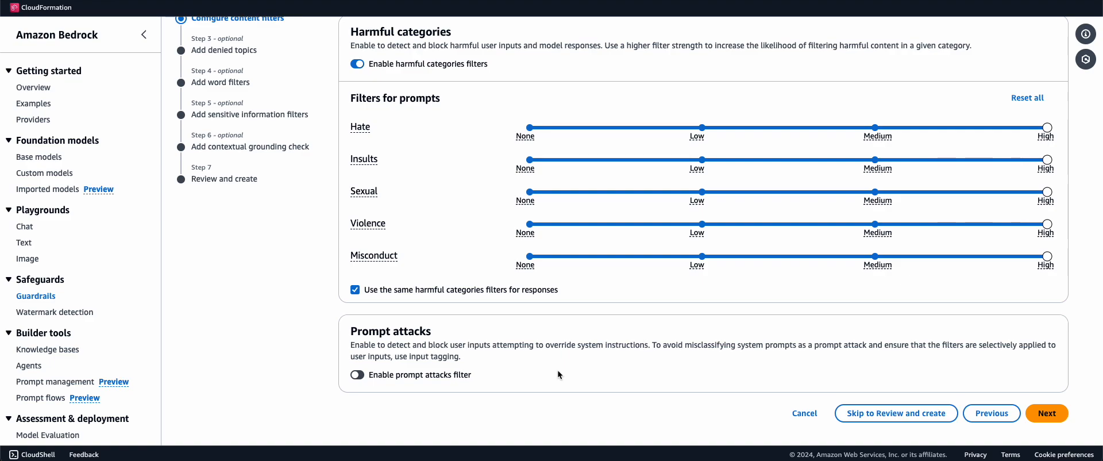
Enable the prompt attacks filter at High strength
left_click(357, 375)
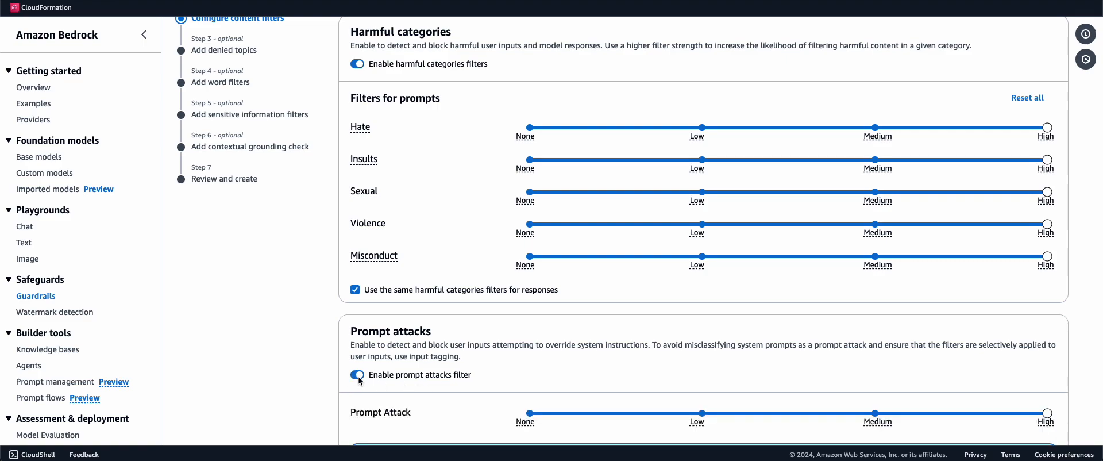
scroll(359, 380, "down", 2)
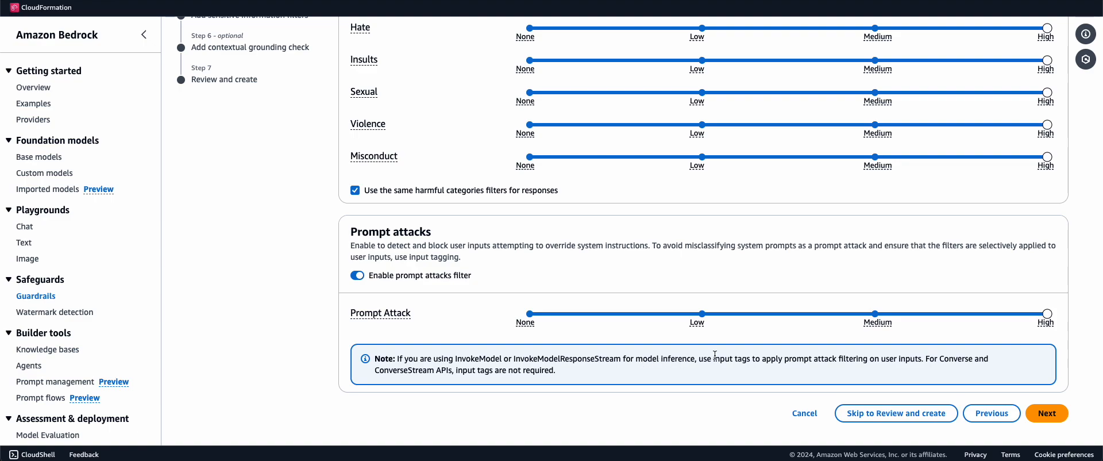
left_click_drag(868, 361, 764, 363)
left_click(805, 366)
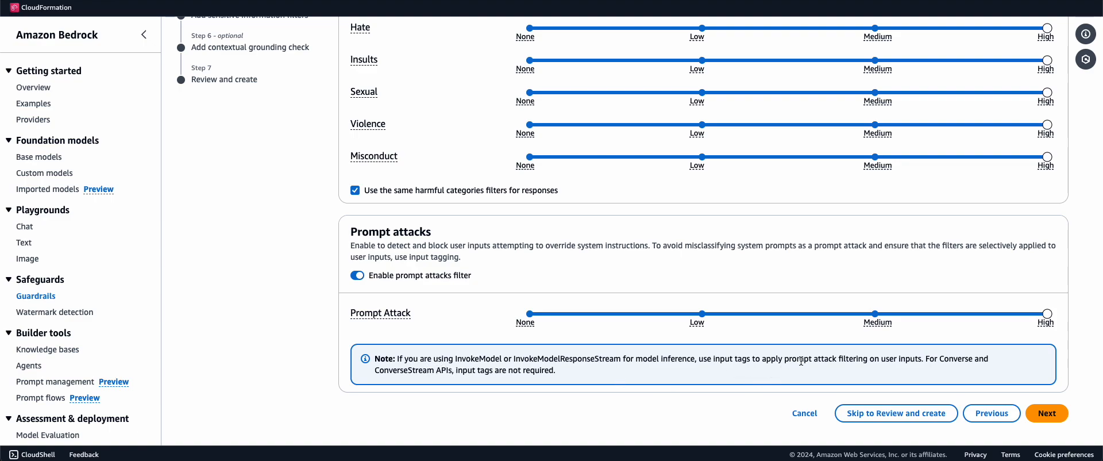
Add a denied topic named sports, defined as not talking about cricket, soccer, basketball, etc
left_click(1047, 413)
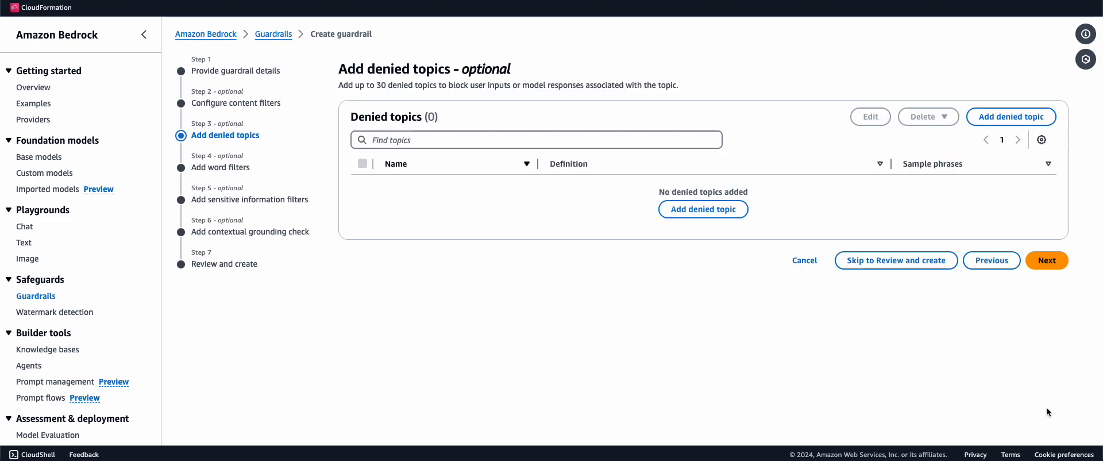
left_click(711, 211)
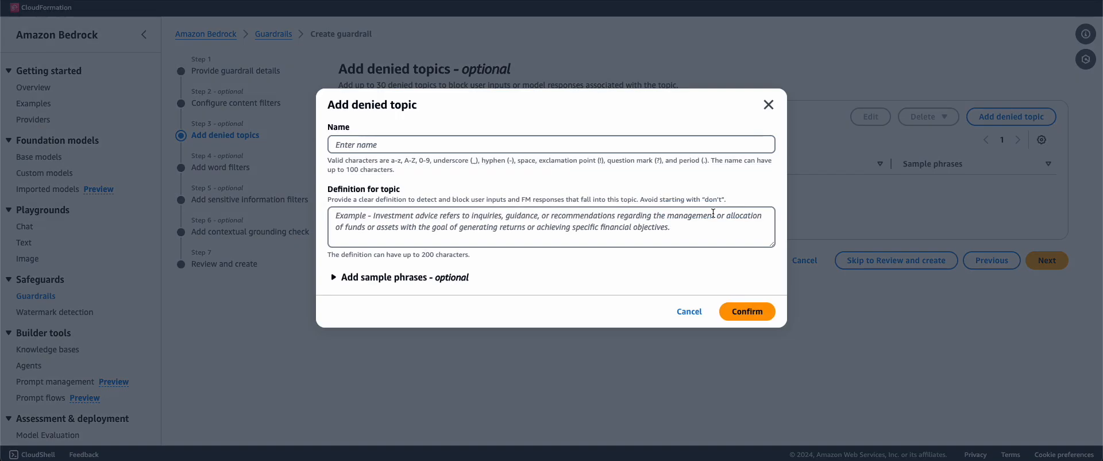
left_click(475, 143)
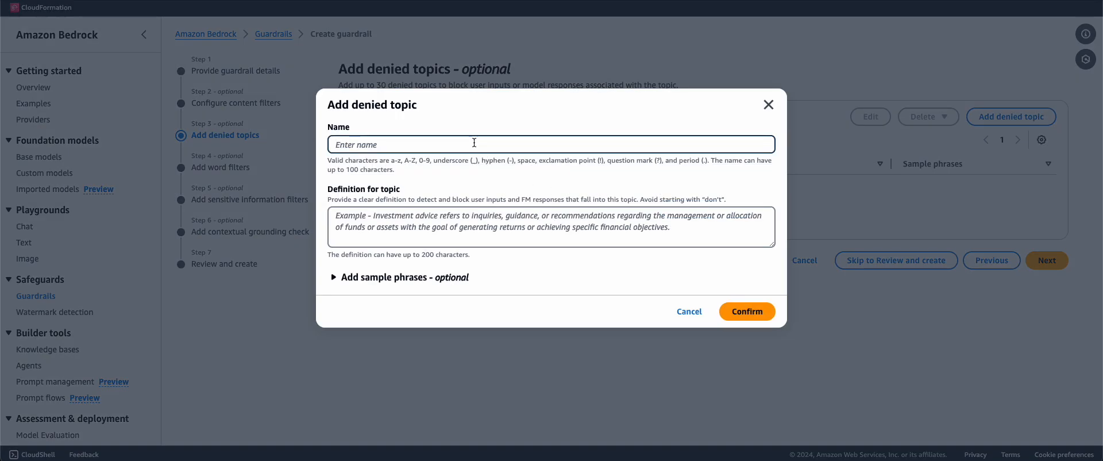
type("politics")
key("BackSpace")
key("BackSpace")
key("BackSpace")
key("BackSpace")
key("BackSpace")
key("BackSpace")
key("BackSpace")
type("sports")
left_click(440, 230)
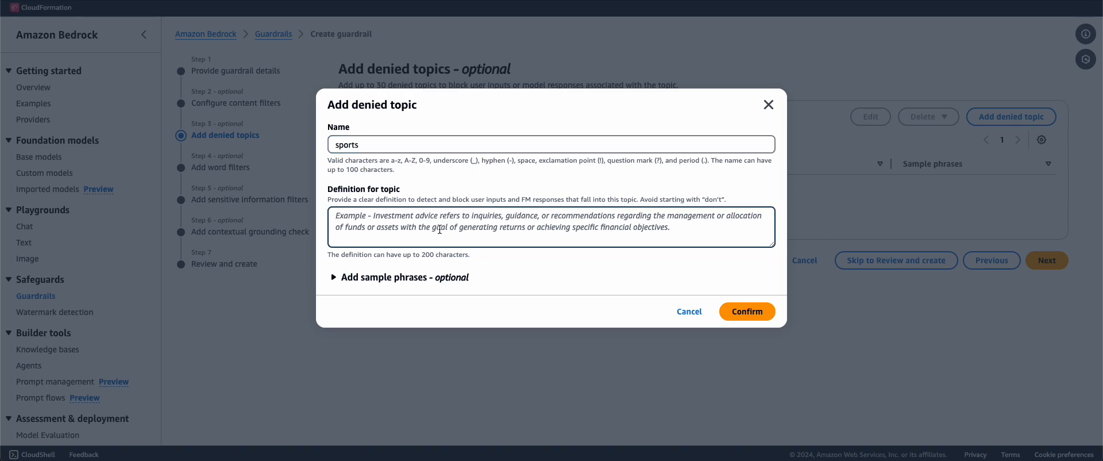
type("Don")
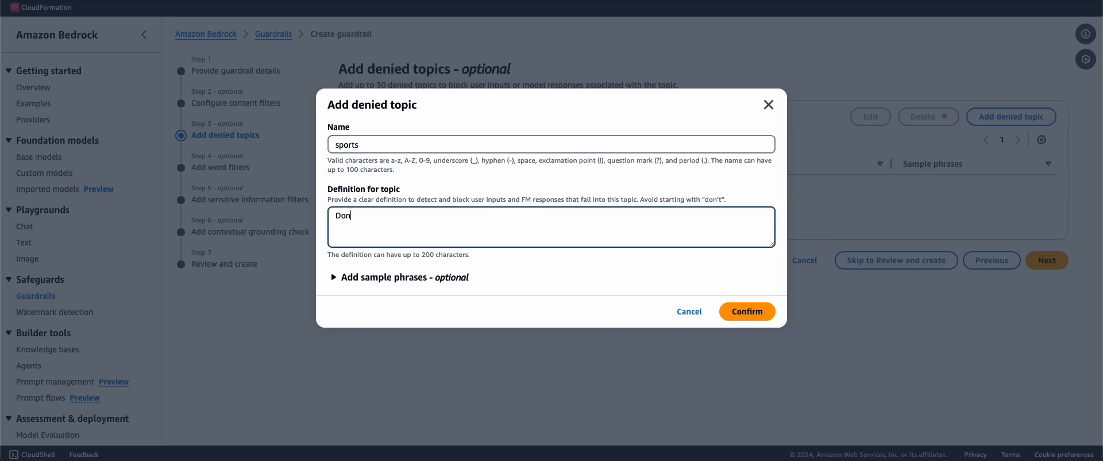
type("'t talk about sports like cricket, socc")
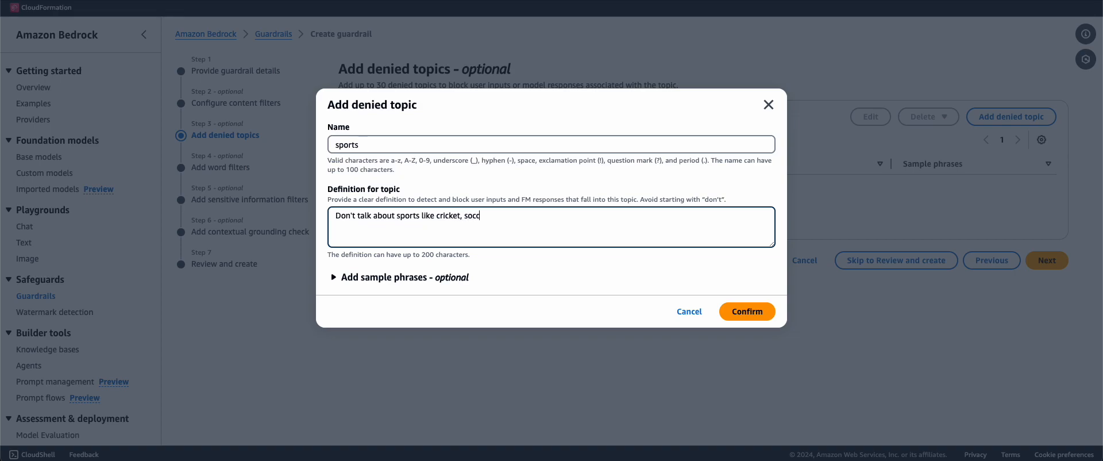
type("er, basketball etc.")
Give the sports topic the sample phrase 'Who is the best basketball player of all time?' and confirm
left_click(409, 276)
left_click(408, 286)
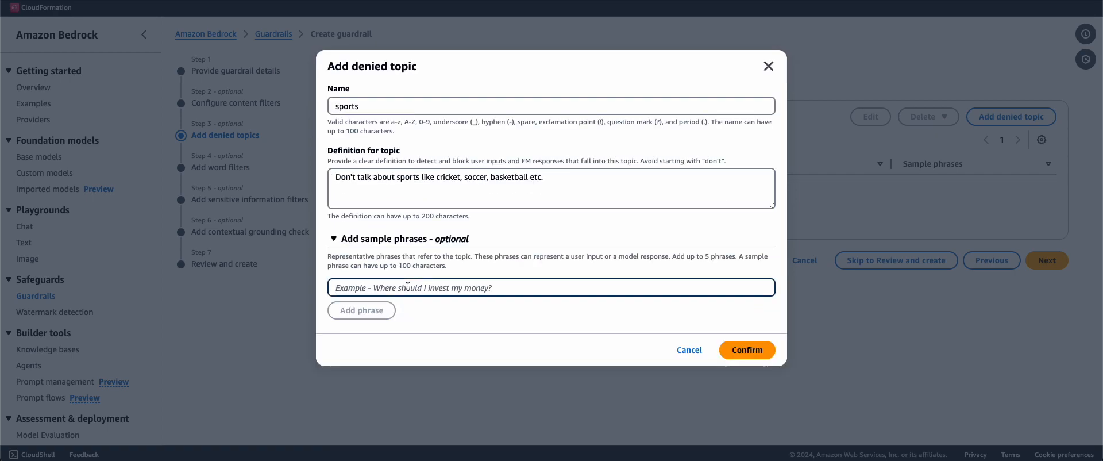
type("Who ")
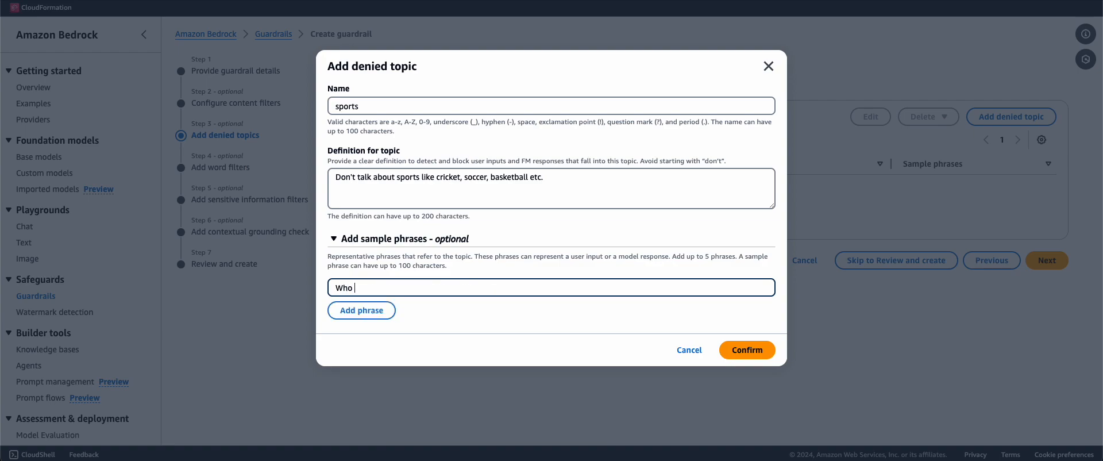
type("is the best pla")
key("BackSpace")
key("BackSpace")
key("BackSpace")
type("basketball player")
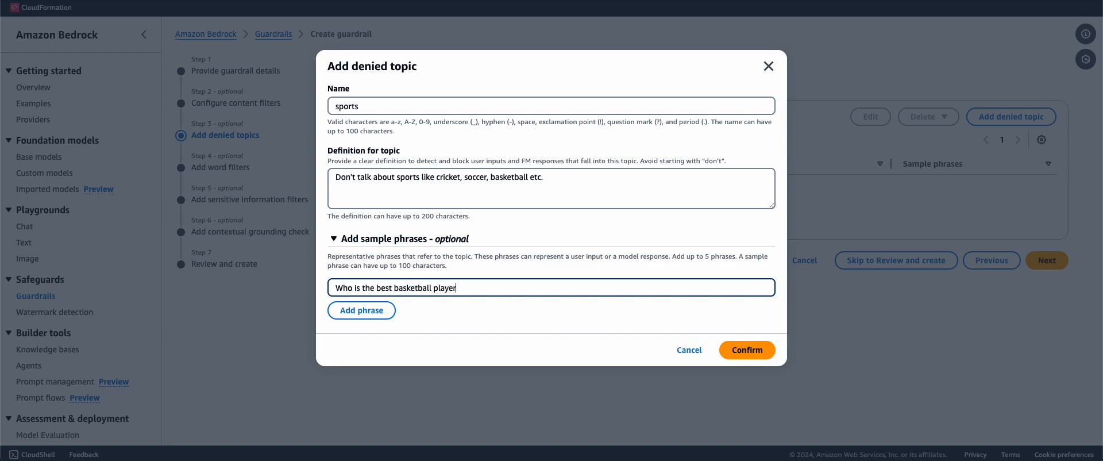
type(" of all time?")
left_click(760, 350)
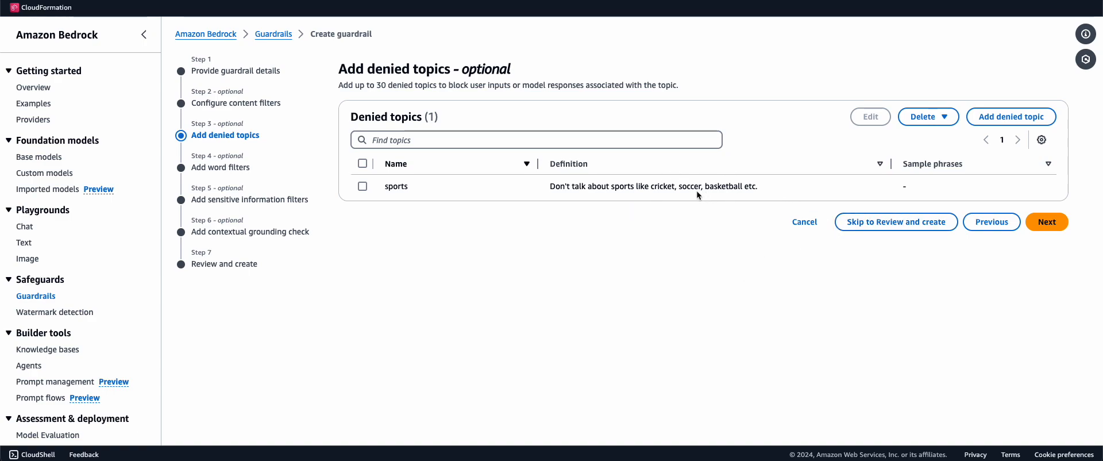
Advance to the Add word filters step and look through it without setting profanity or custom words
left_click(1048, 229)
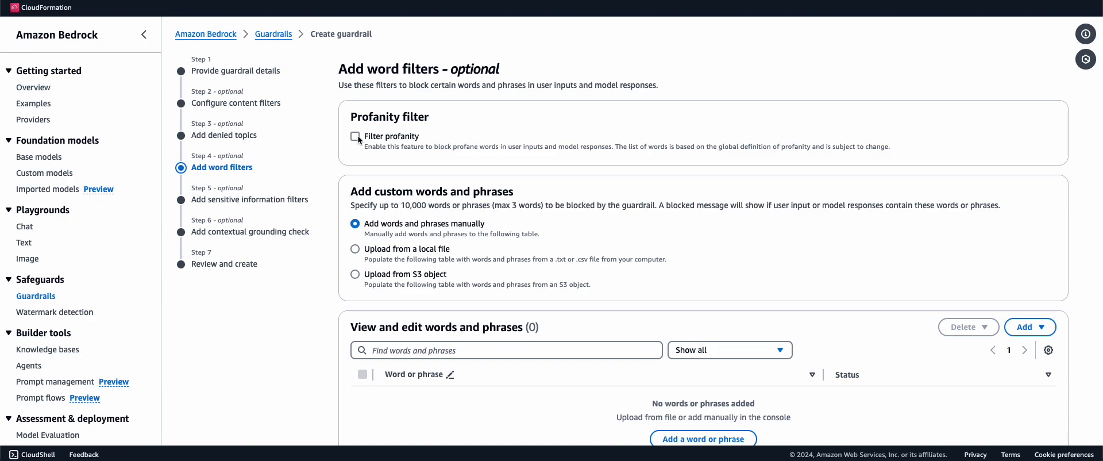
scroll(371, 232, "down", 1)
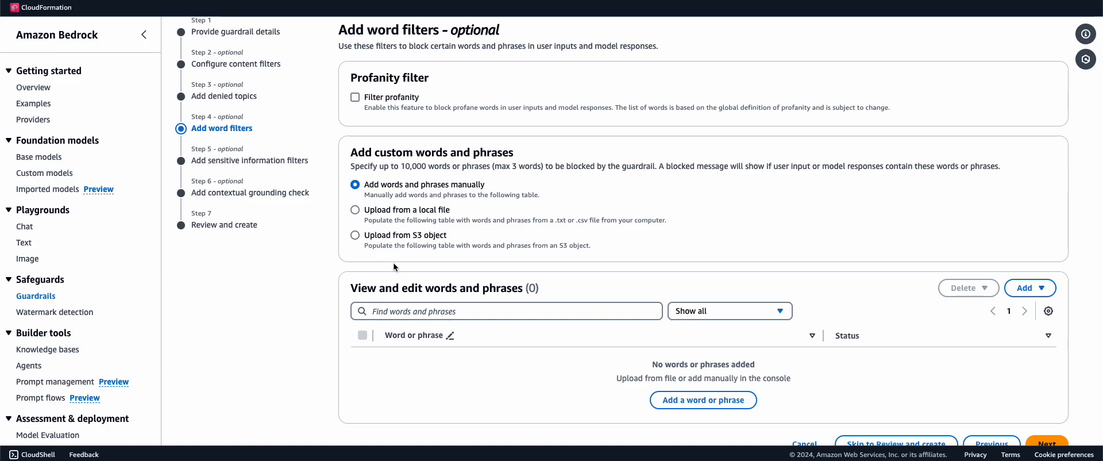
scroll(394, 266, "down", 1)
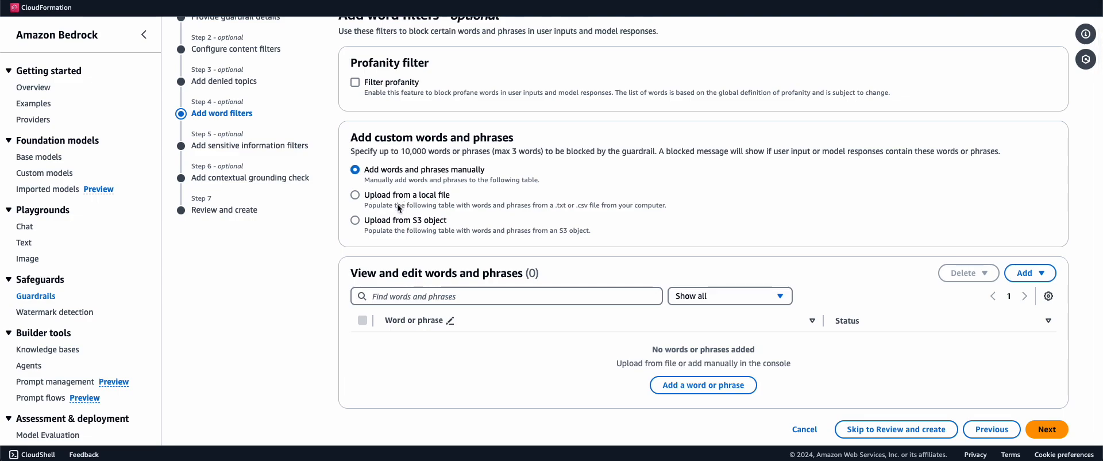
scroll(397, 243, "down", 1)
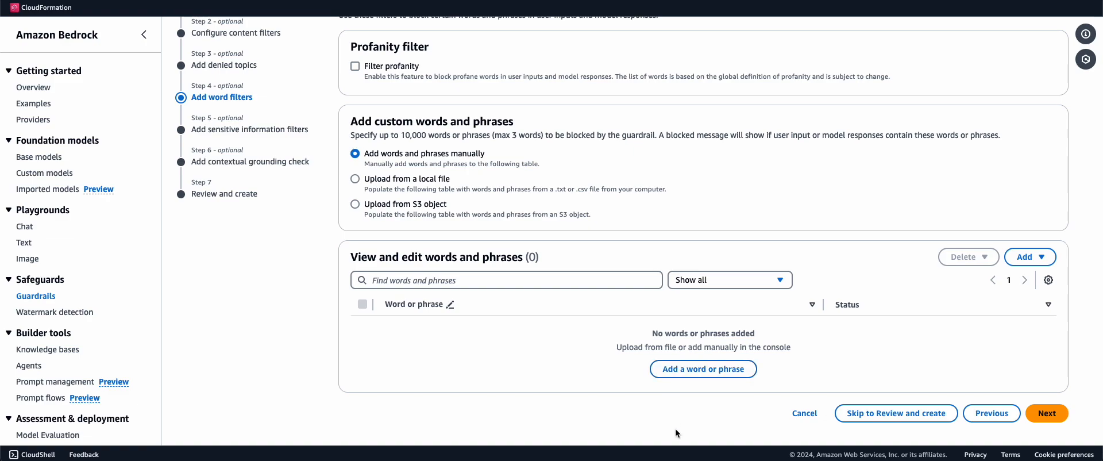
Add PII filters that mask Name and block Driver ID
left_click(1054, 420)
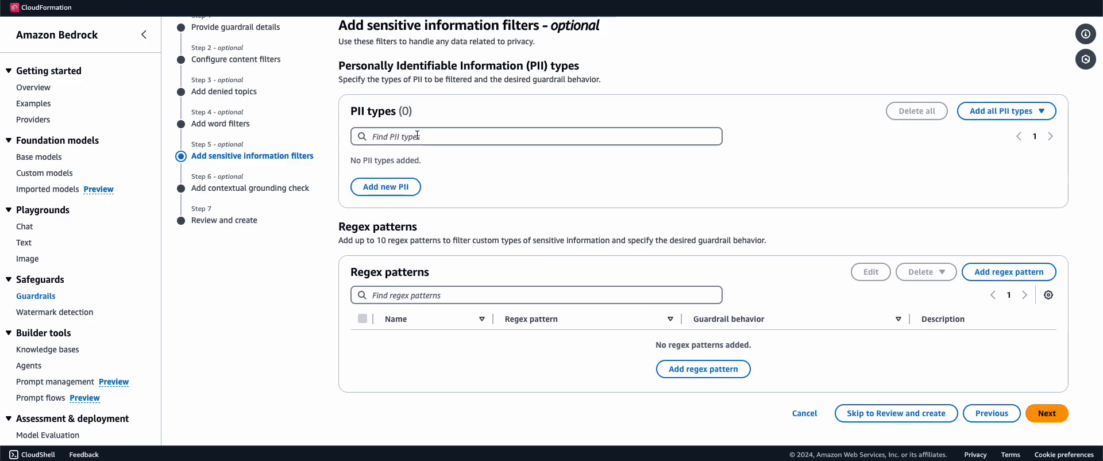
left_click(397, 190)
left_click(415, 177)
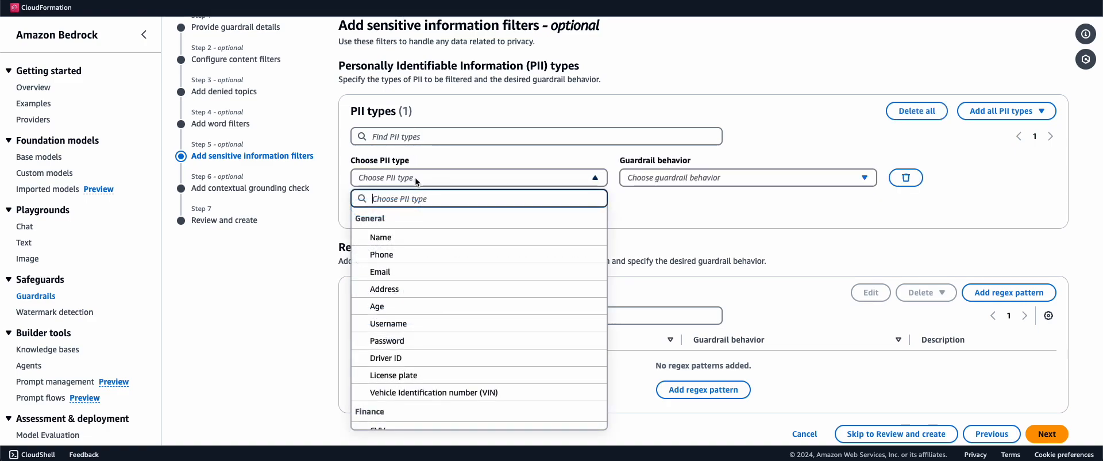
left_click(395, 240)
left_click(706, 178)
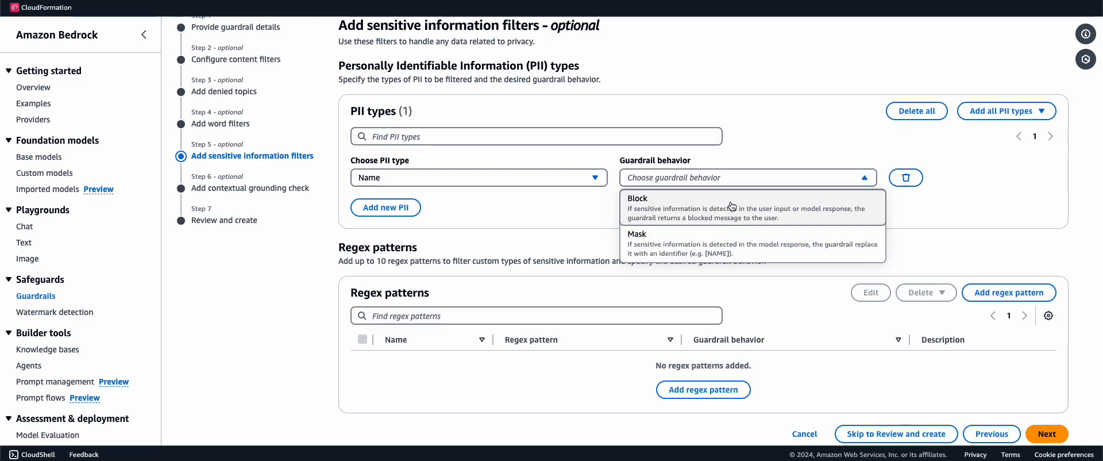
left_click(714, 239)
left_click(405, 205)
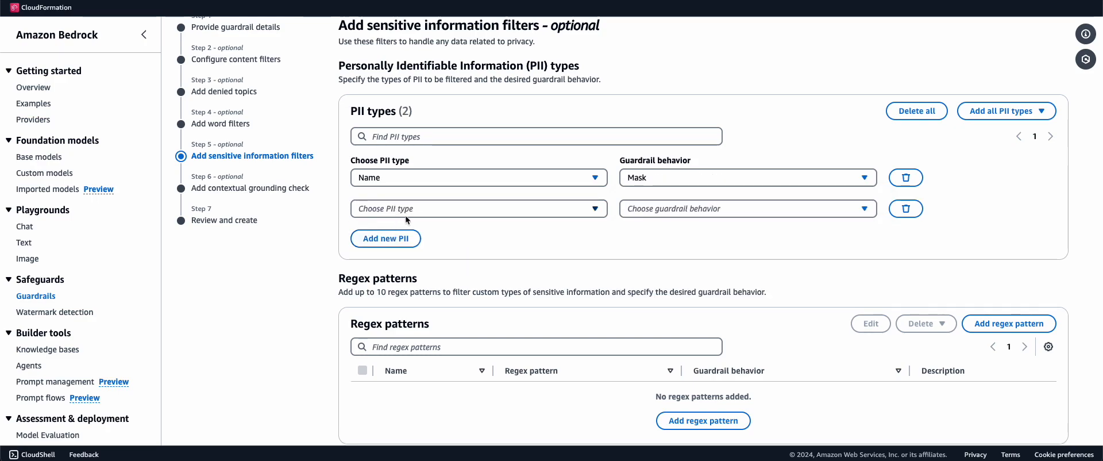
left_click(410, 209)
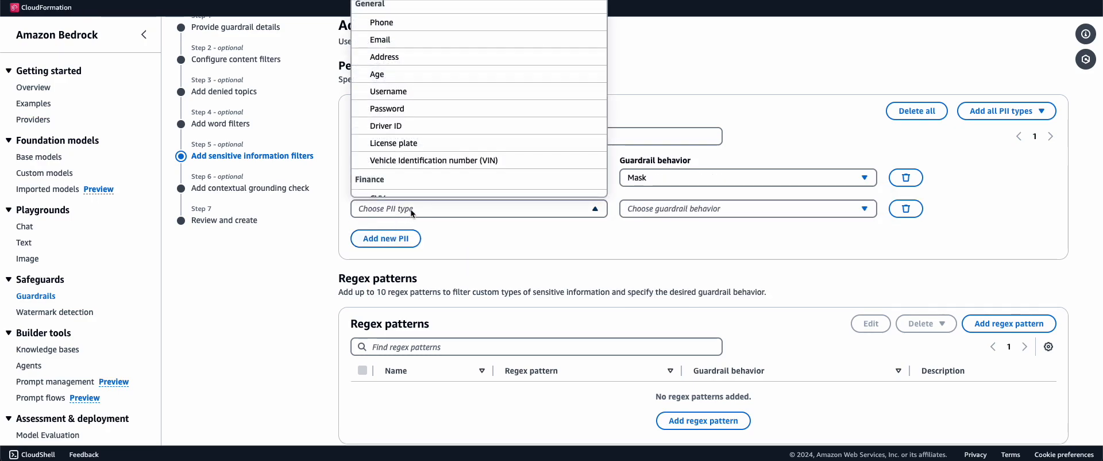
left_click(421, 123)
left_click(676, 210)
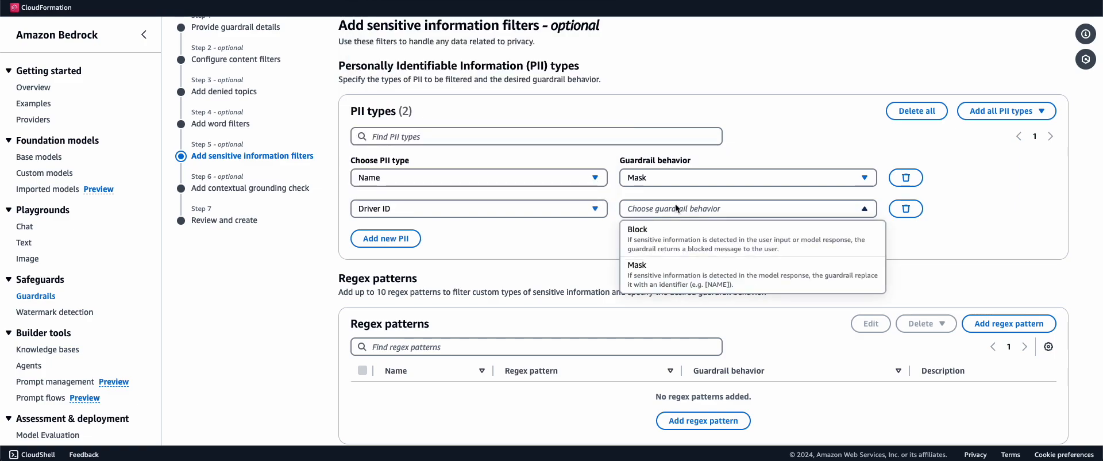
left_click(679, 248)
Add PII filters that mask Age and mask CVV
left_click(395, 240)
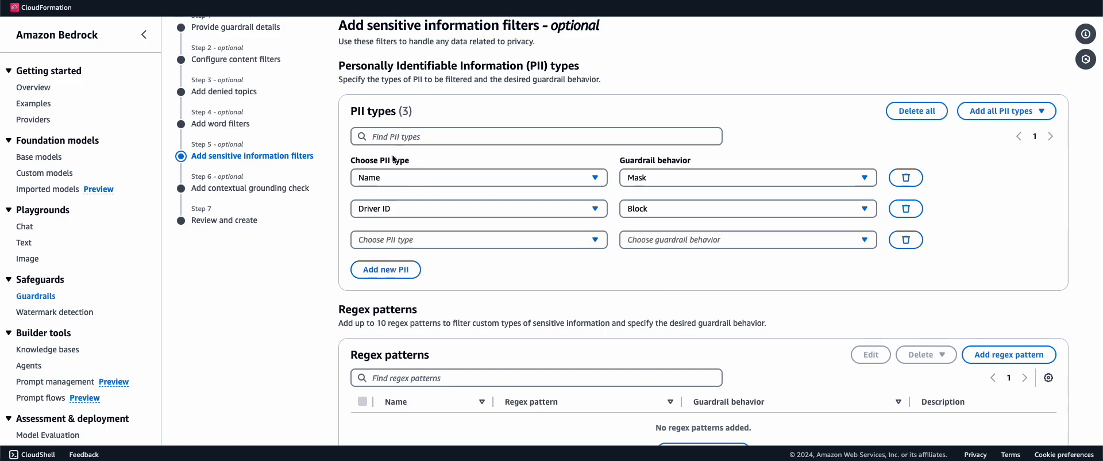
left_click(393, 243)
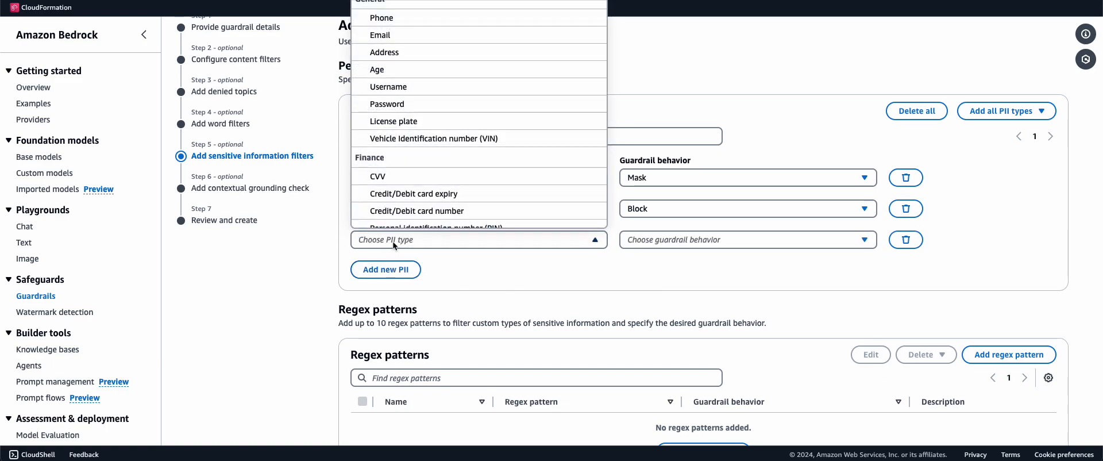
left_click(402, 69)
left_click(660, 240)
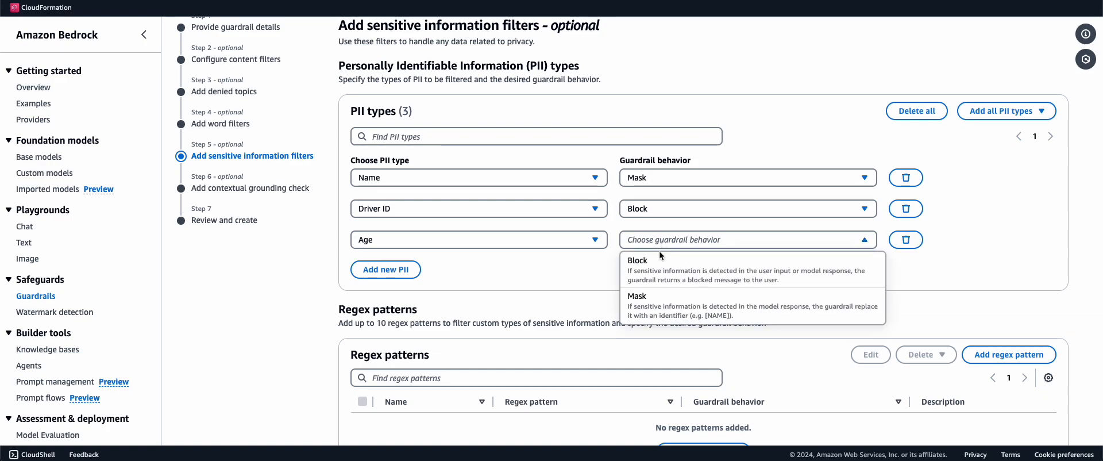
left_click(656, 297)
left_click(386, 270)
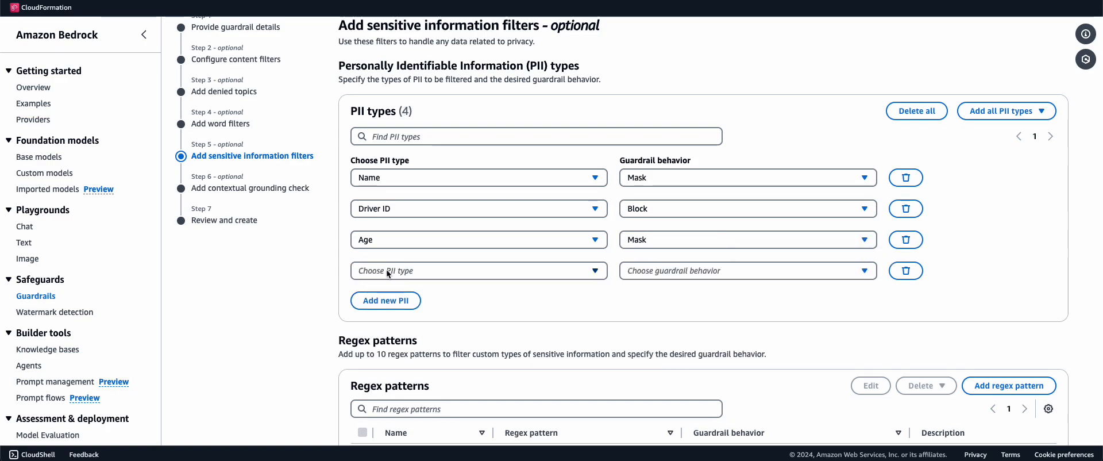
left_click(385, 266)
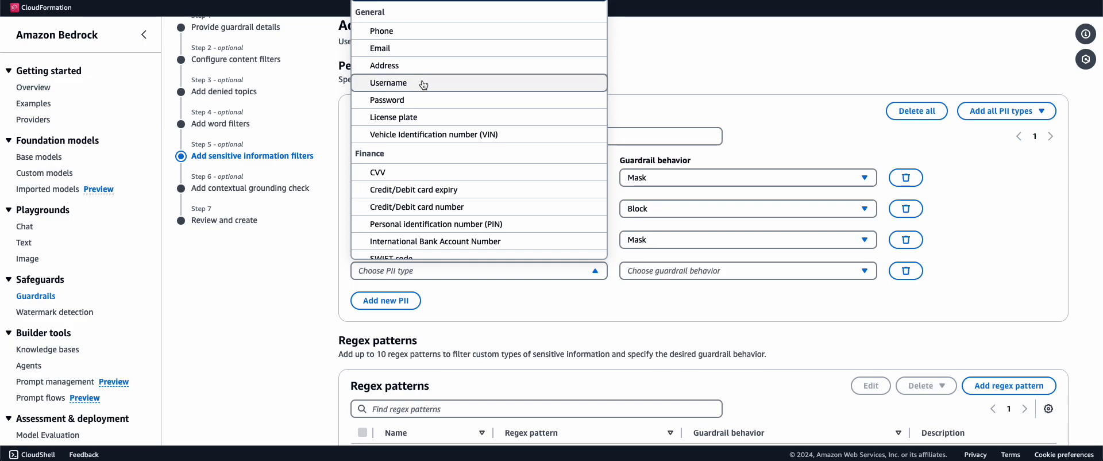
left_click(421, 173)
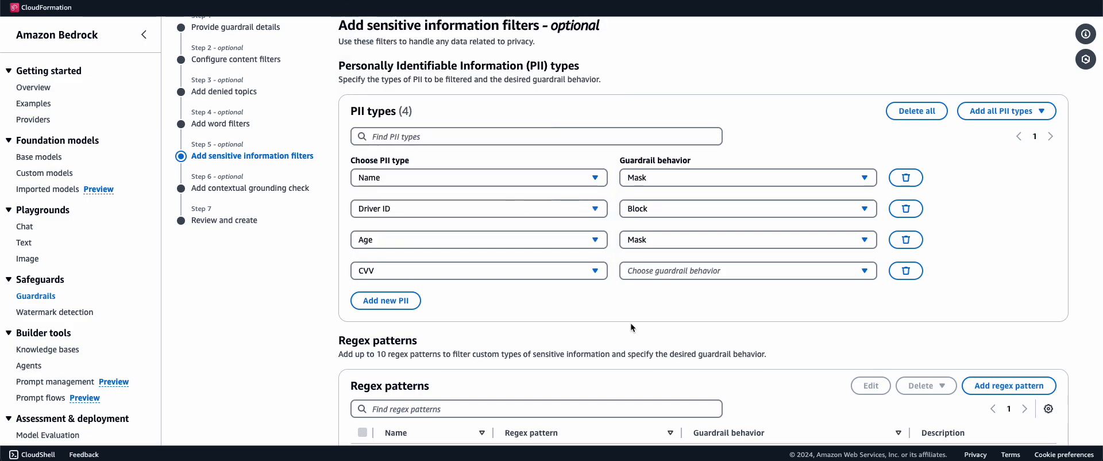
left_click(694, 271)
left_click(673, 336)
scroll(673, 336, "down", 2)
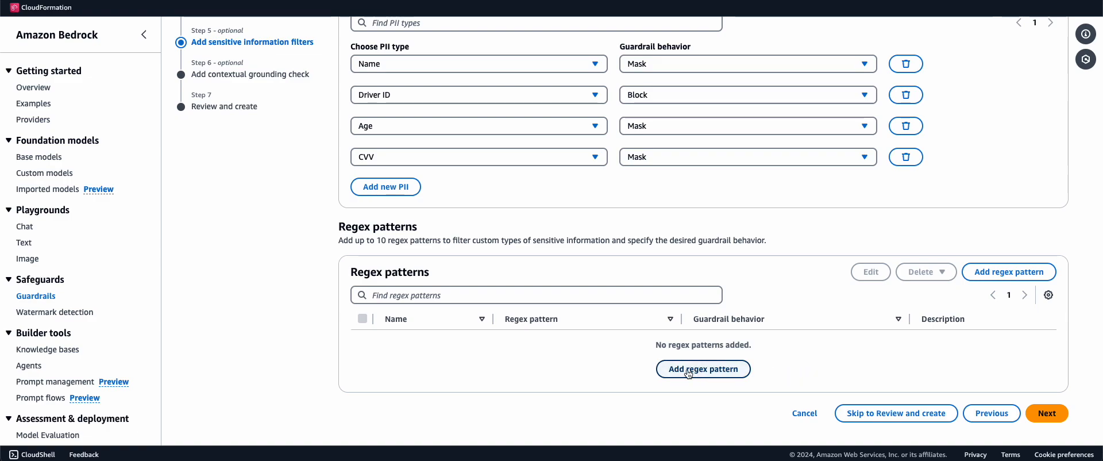
Enable the grounding and relevance checks, each at a 0.7 threshold
left_click(1044, 413)
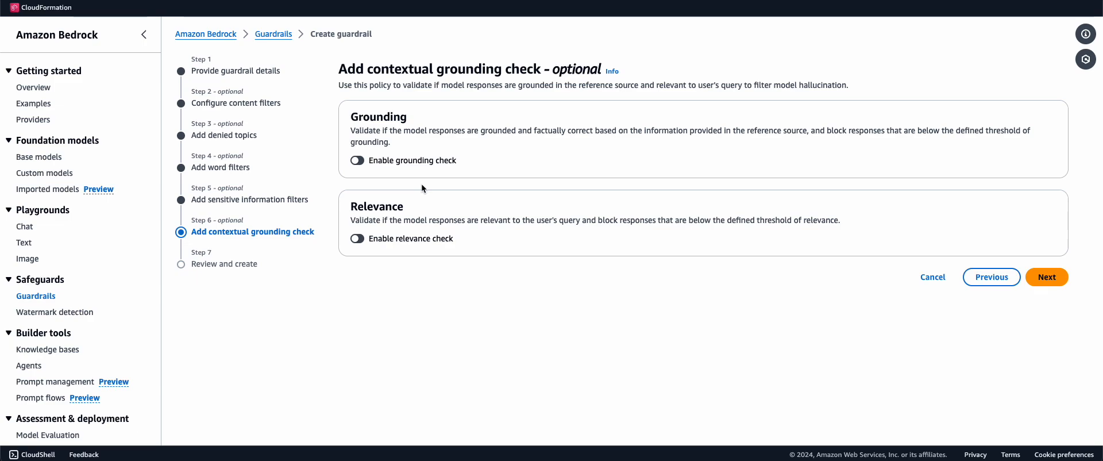
left_click(362, 161)
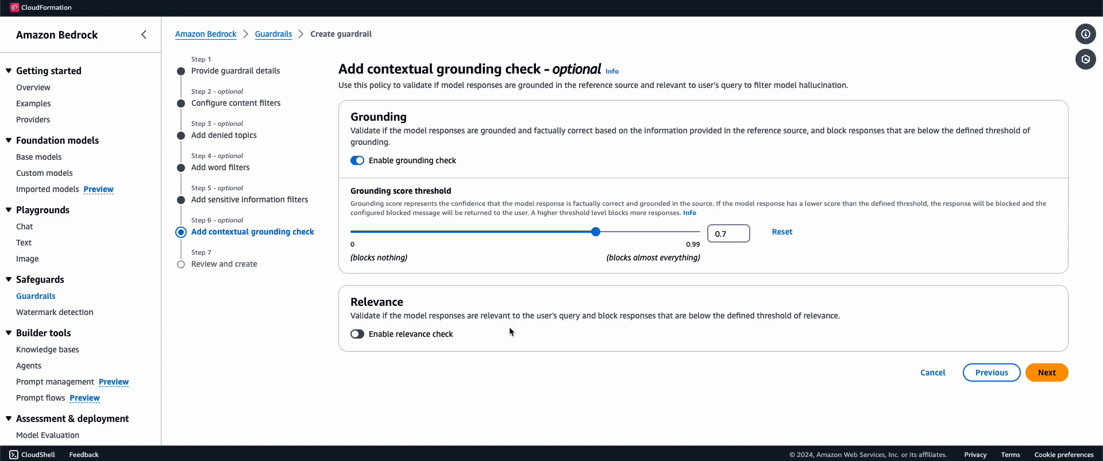
left_click(362, 333)
scroll(428, 386, "down", 1)
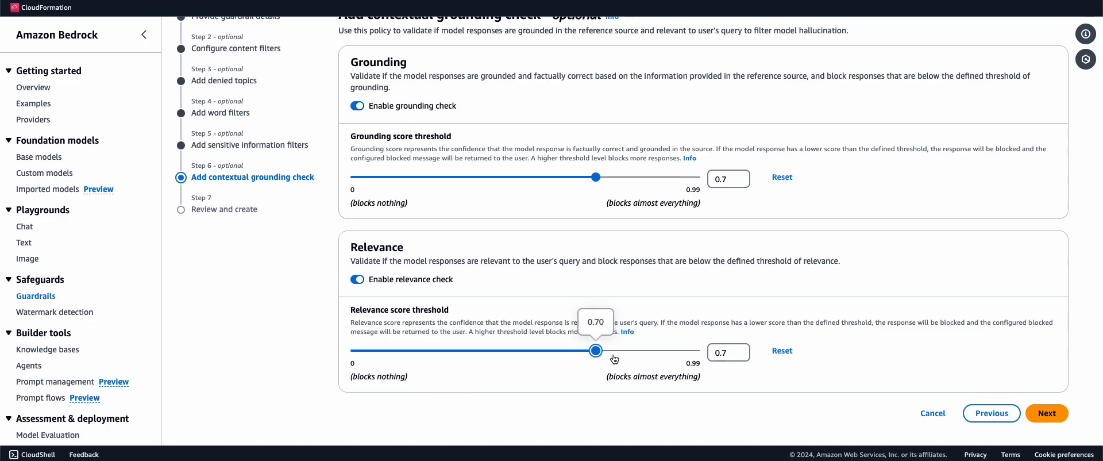
Review the my-app-safety settings and create the guardrail
left_click(1046, 413)
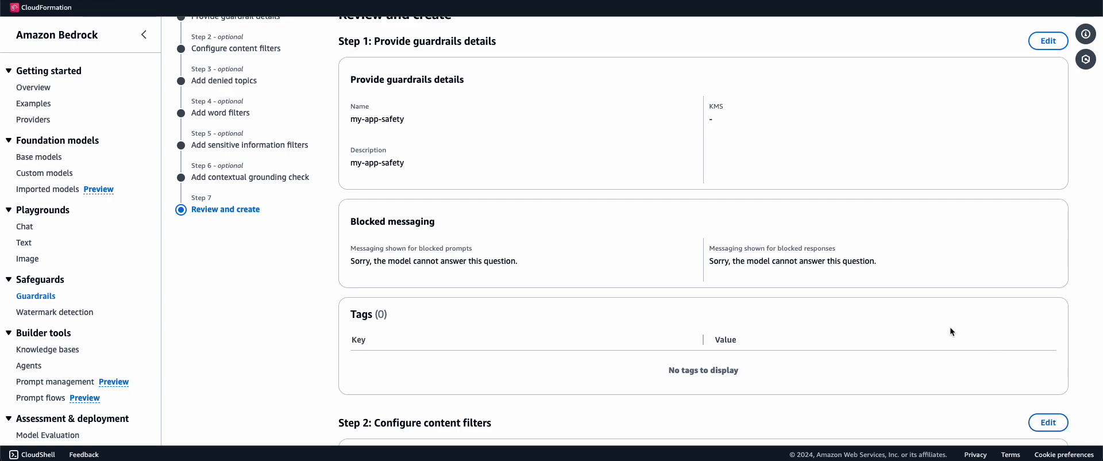
scroll(949, 327, "down", 9)
scroll(950, 331, "down", 15)
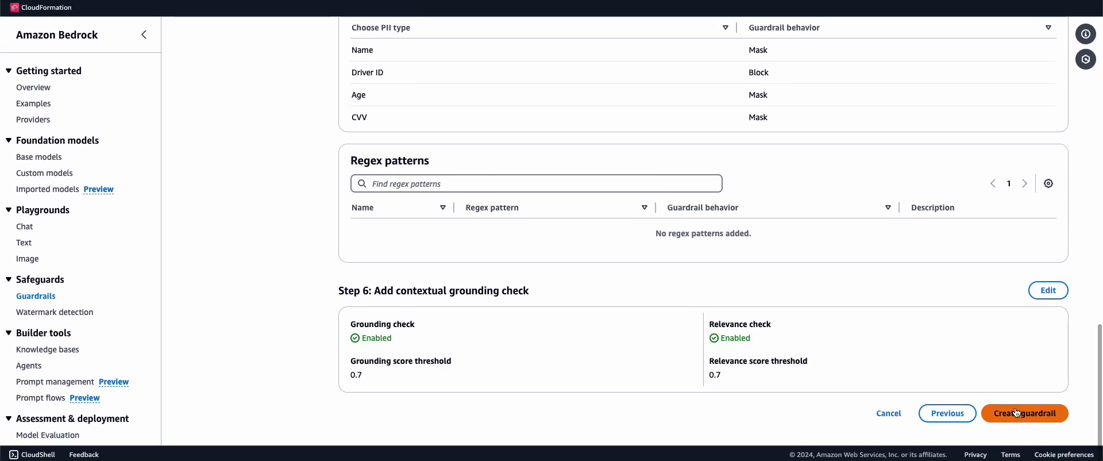
left_click(1016, 413)
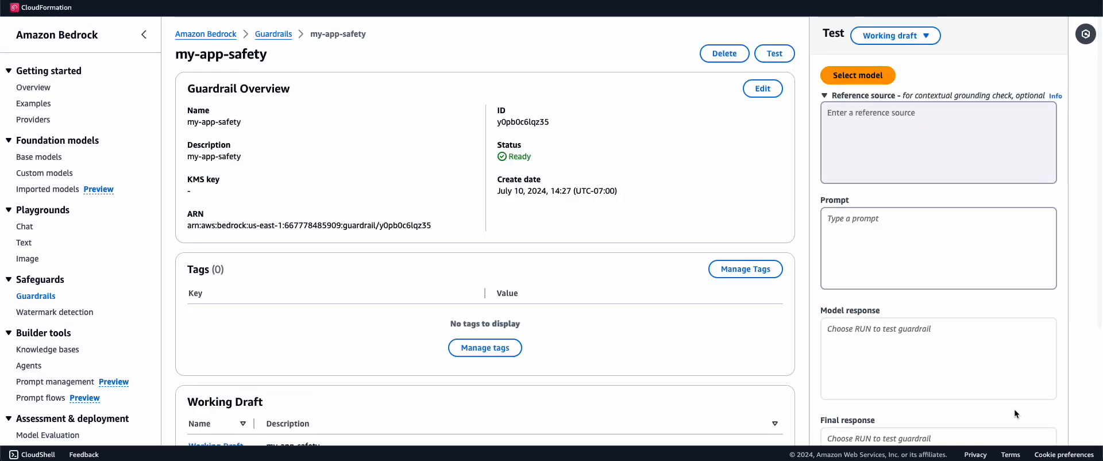
Open the guardrail test panel and type 'Who is the best tennis player of all time?'
scroll(1014, 408, "down", 2)
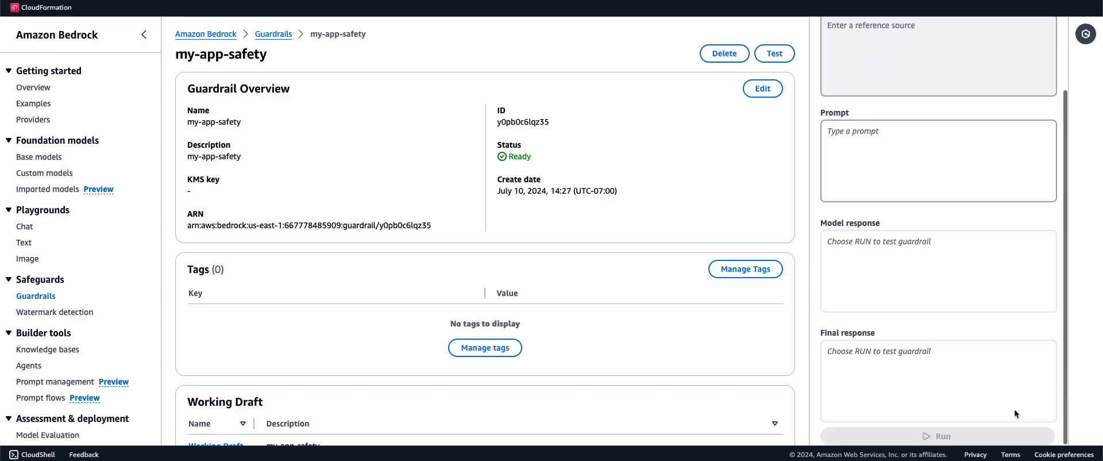
scroll(711, 354, "down", 5)
scroll(712, 353, "up", 5)
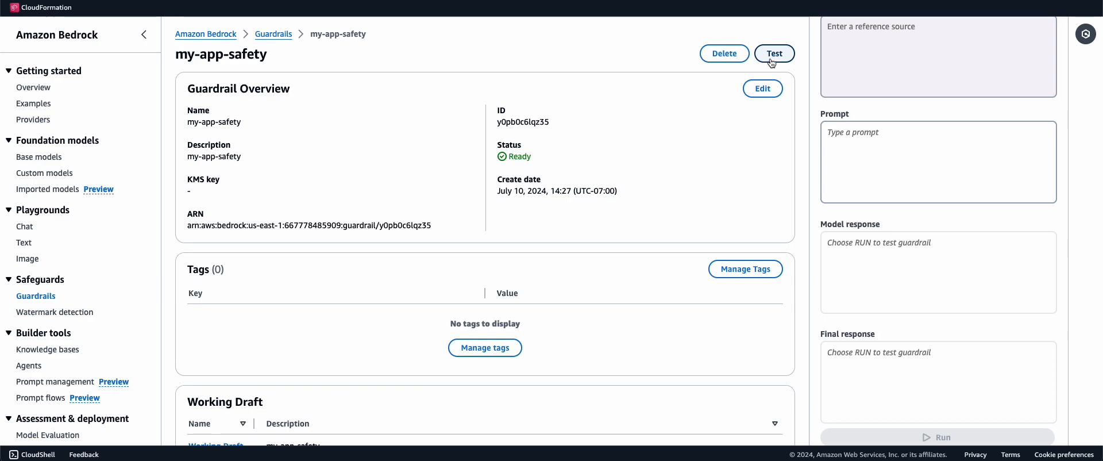
left_click(770, 61)
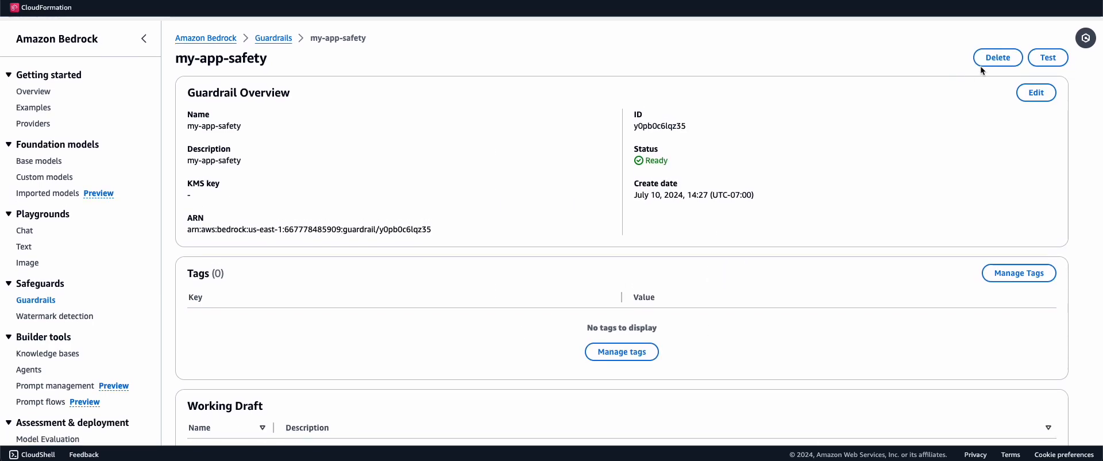
left_click(1044, 52)
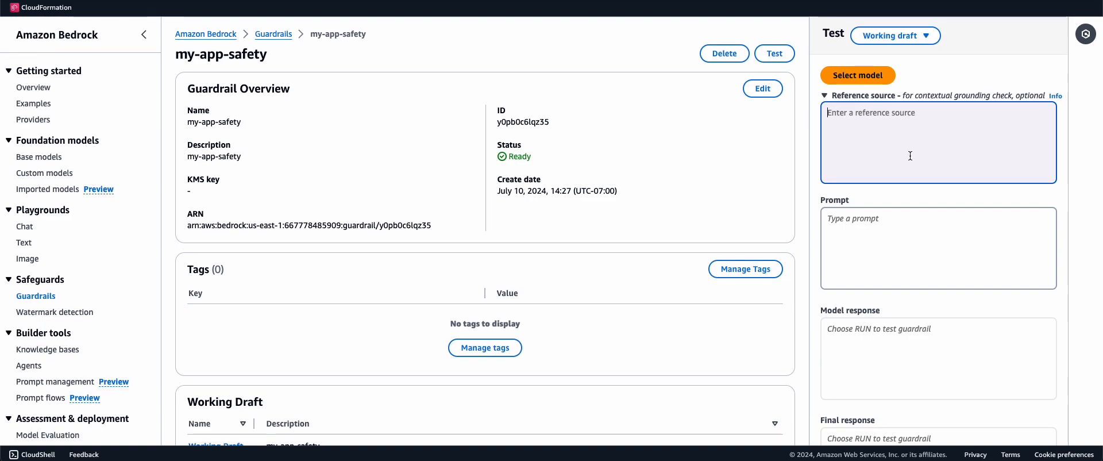
type("Who ")
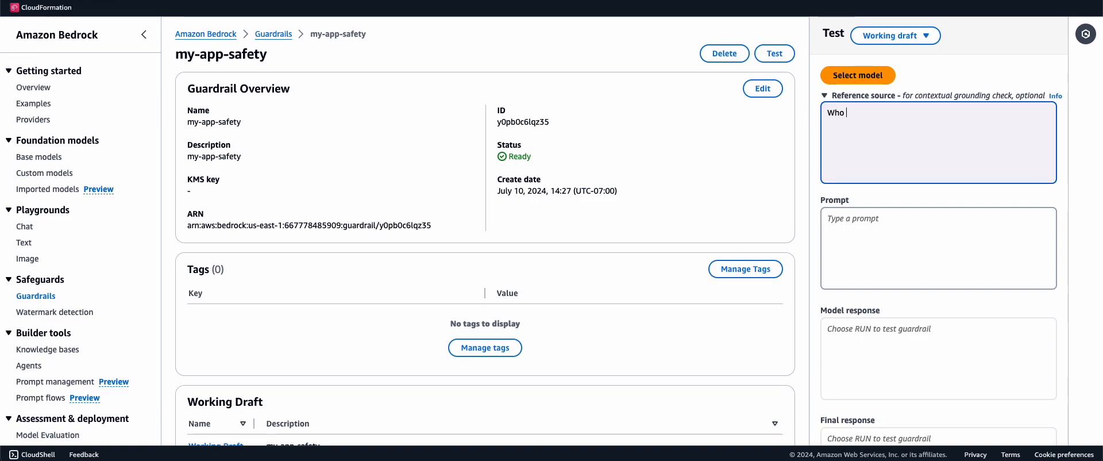
type("is the best tennis player of all time?")
key("Return")
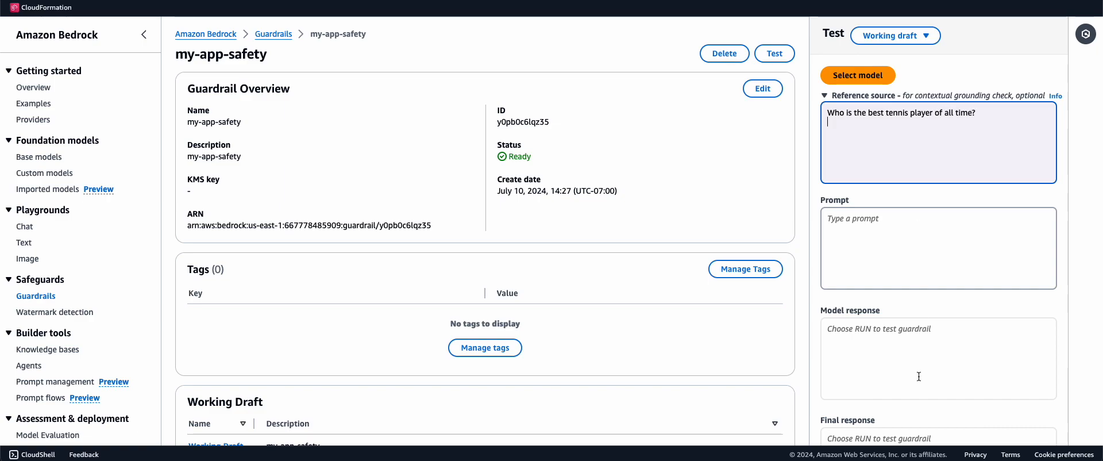
Move the tennis question from Reference source into the Prompt box
scroll(919, 377, "down", 5)
scroll(931, 408, "up", 2)
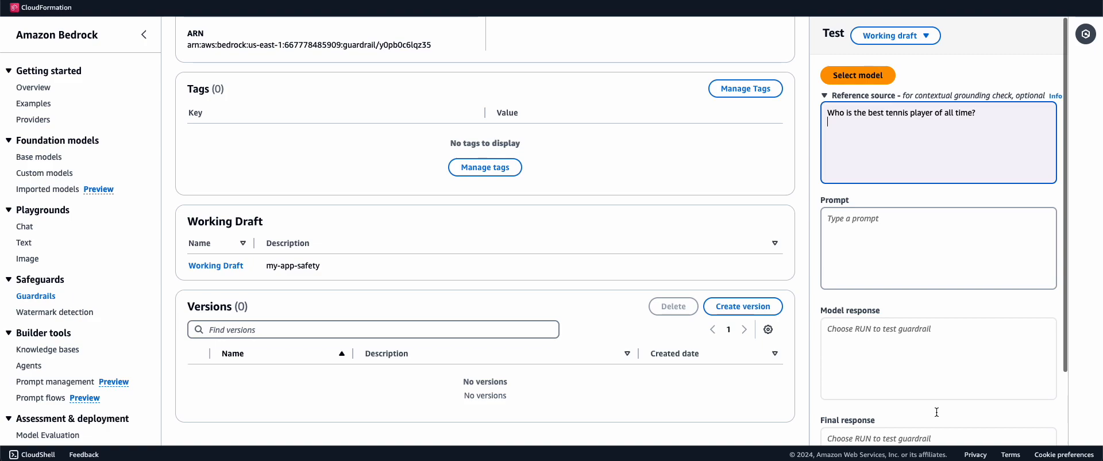
triple_click(925, 114)
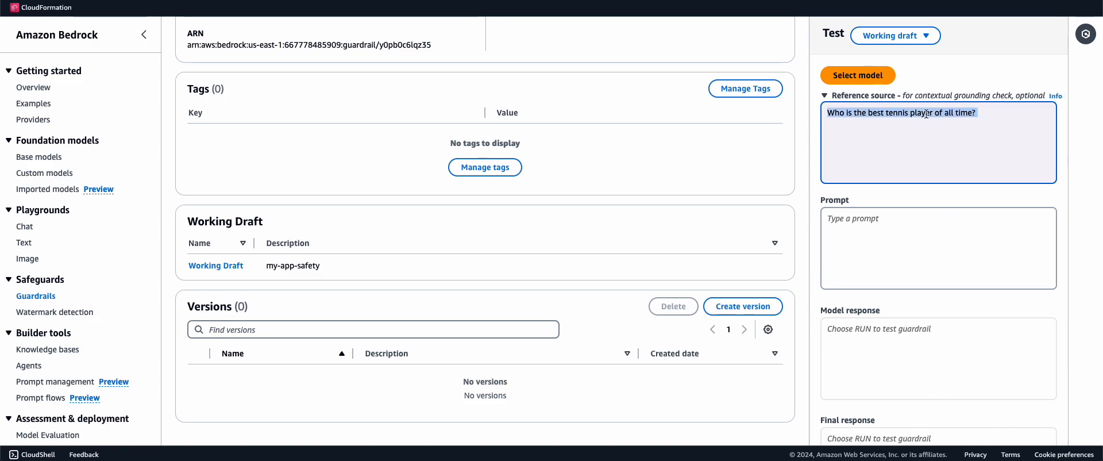
key("ctrl+x")
left_click(949, 231)
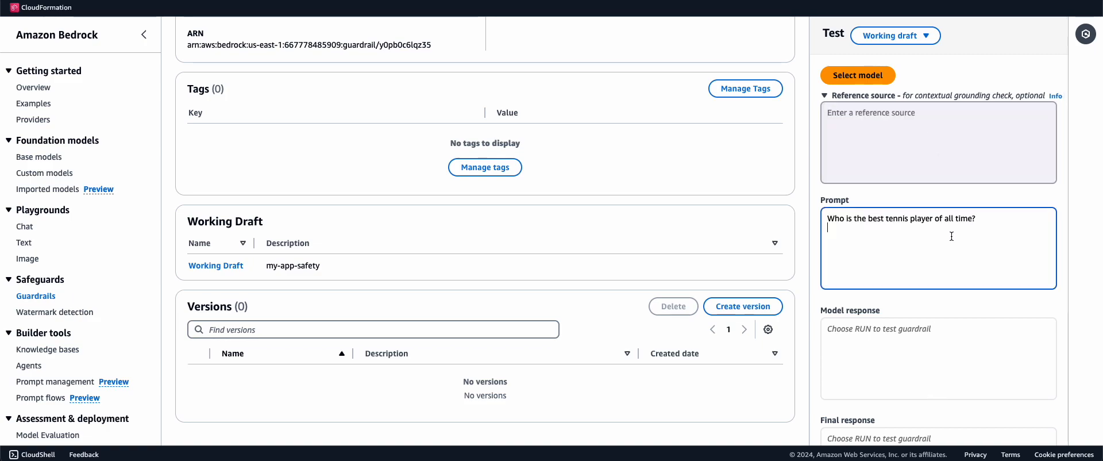
key("ctrl+v")
scroll(950, 236, "down", 2)
scroll(936, 344, "up", 2)
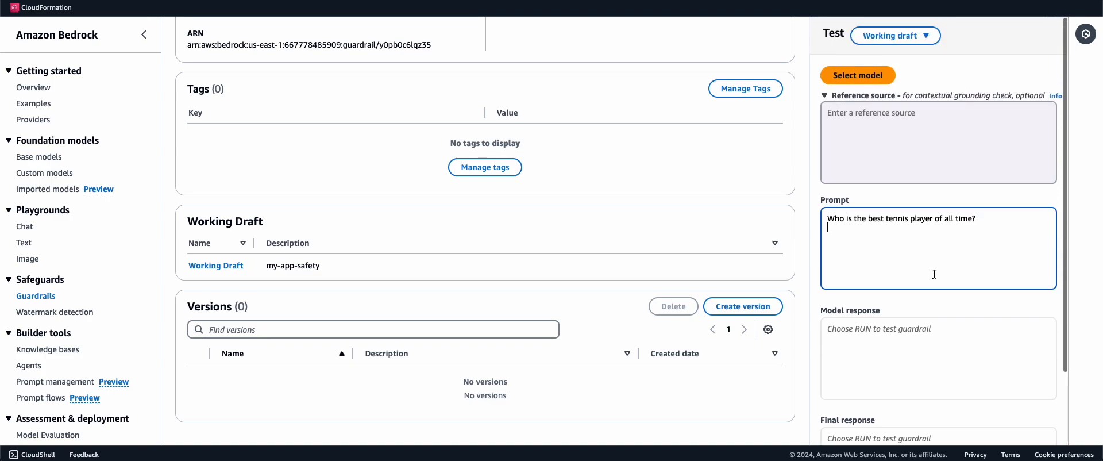
left_click(945, 123)
left_click(857, 75)
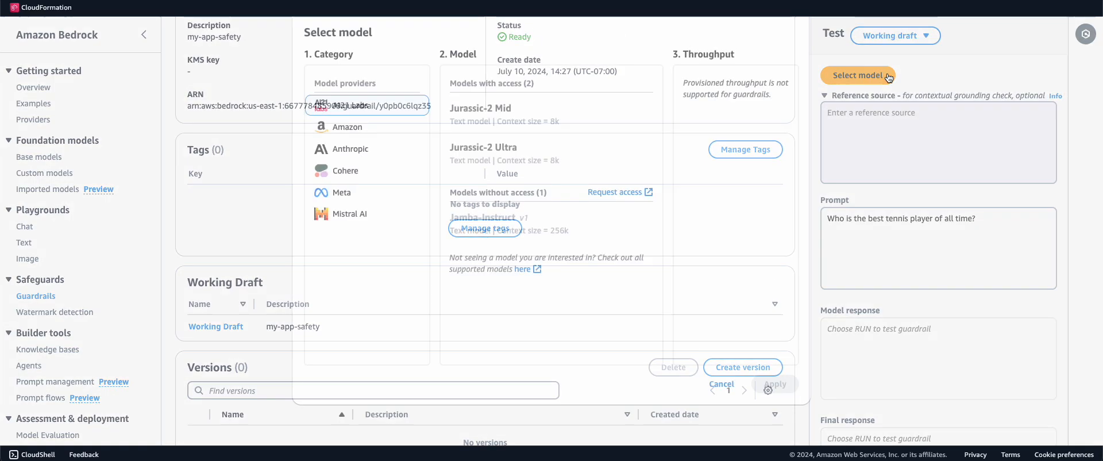
Run the tennis prompt through the guardrail using Anthropic Claude 3 Haiku
left_click(381, 152)
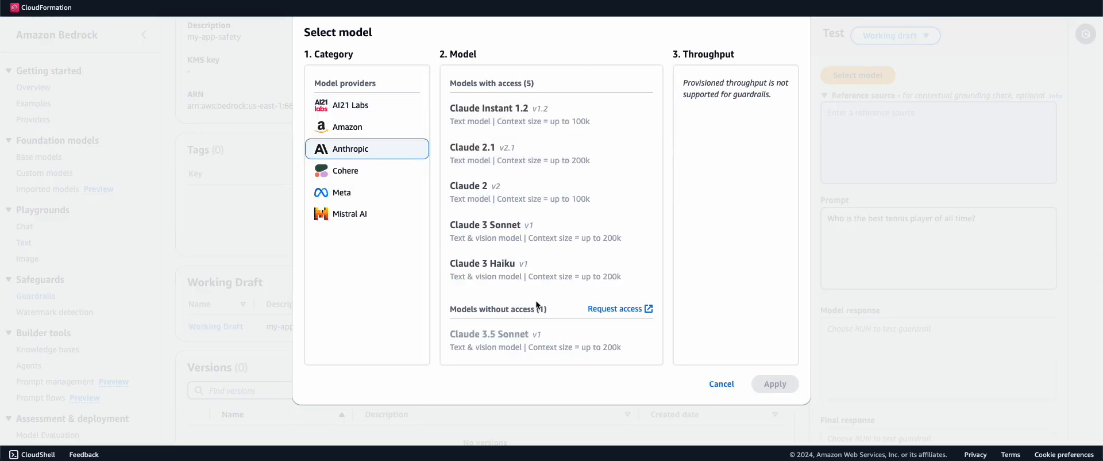
left_click(546, 281)
left_click(772, 382)
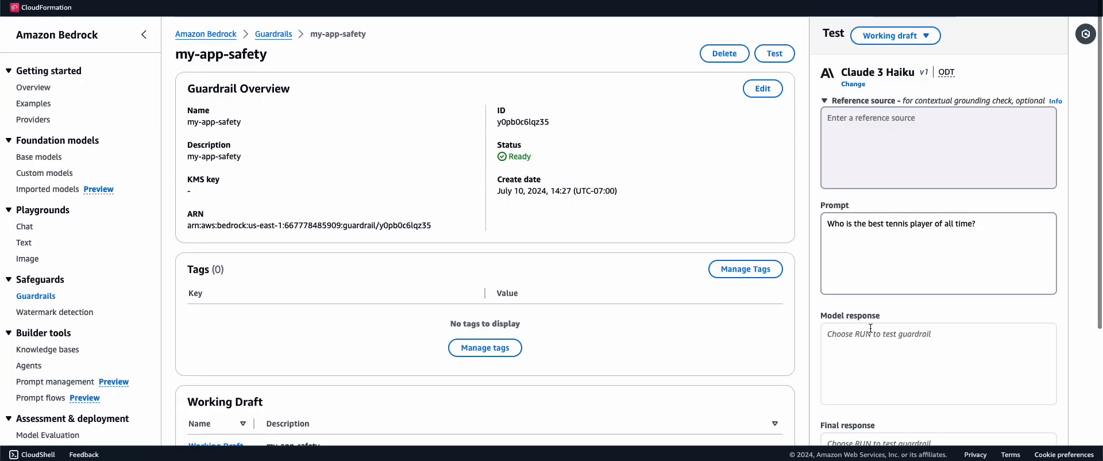
scroll(871, 328, "down", 3)
left_click(884, 435)
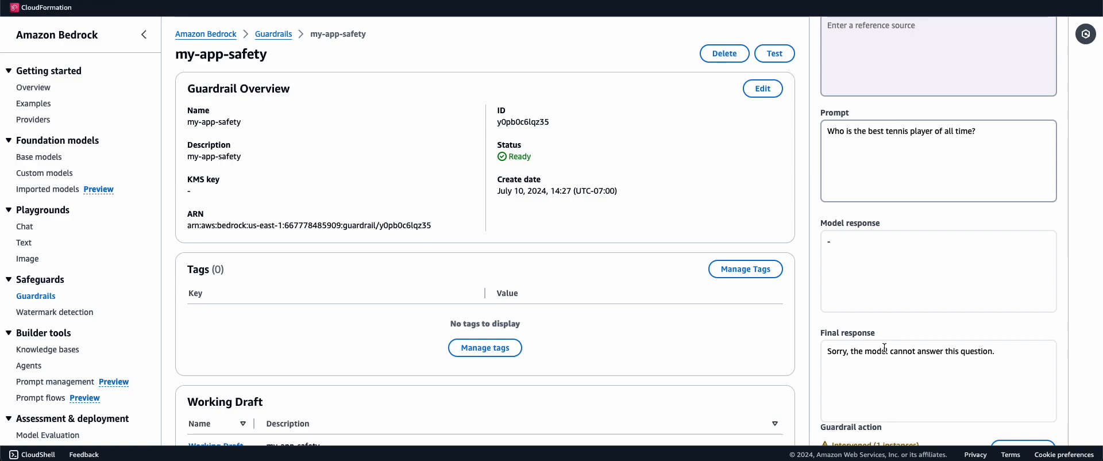
Open the trace for the guardrail's blocked response
scroll(884, 347, "down", 1)
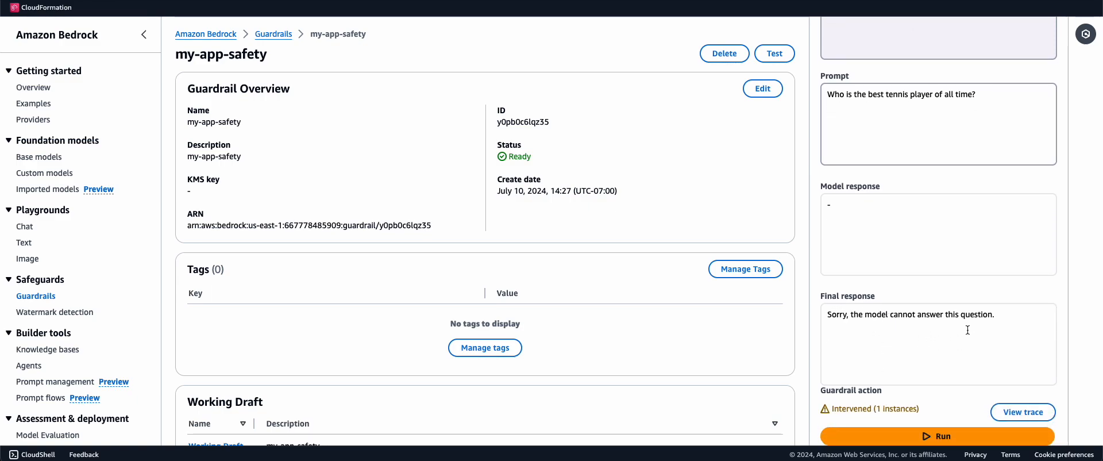
left_click_drag(829, 409, 914, 409)
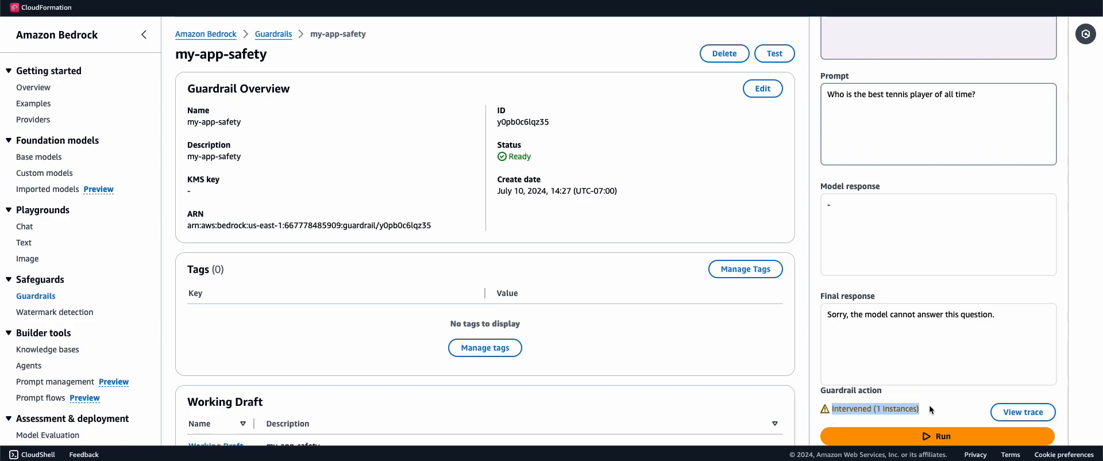
left_click(1022, 412)
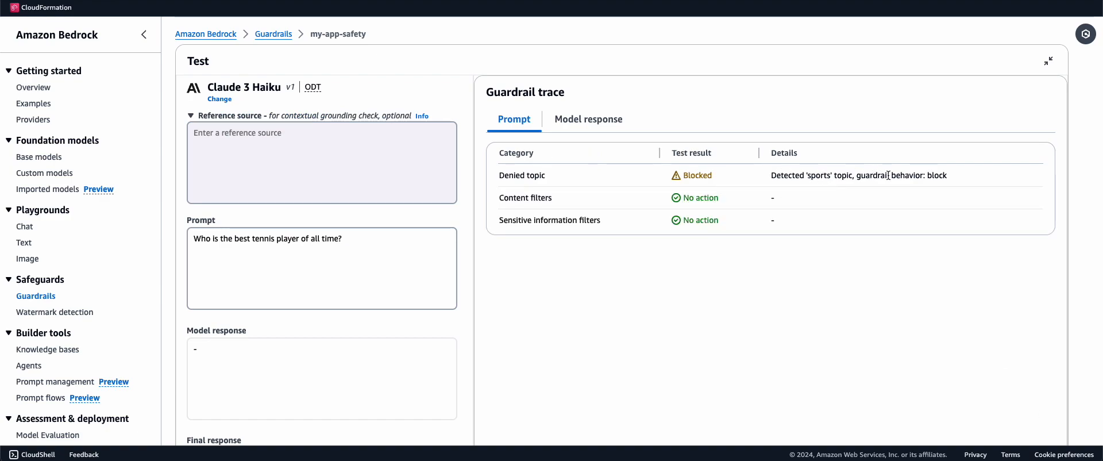
Note the detected 'sports' topic block in the trace, then return to the Guardrails list
left_click_drag(949, 173, 769, 178)
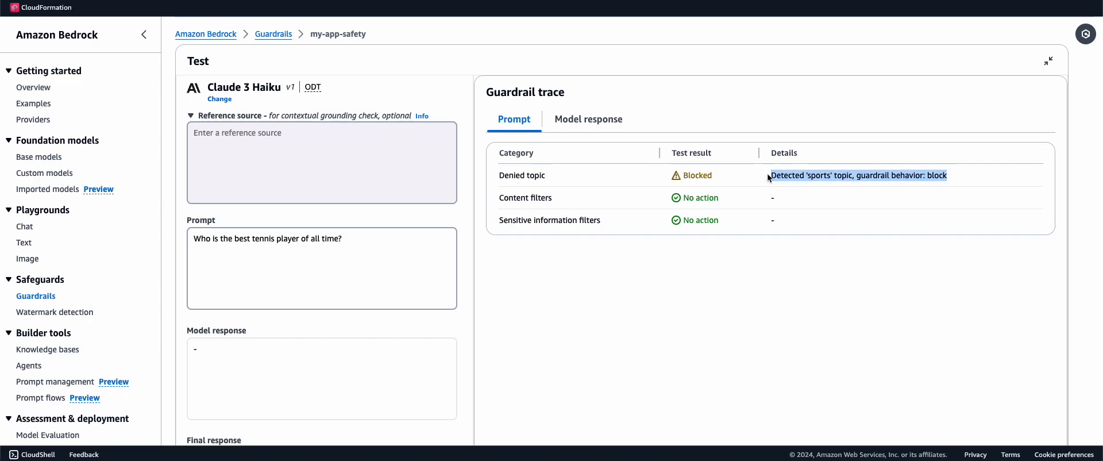
left_click(278, 36)
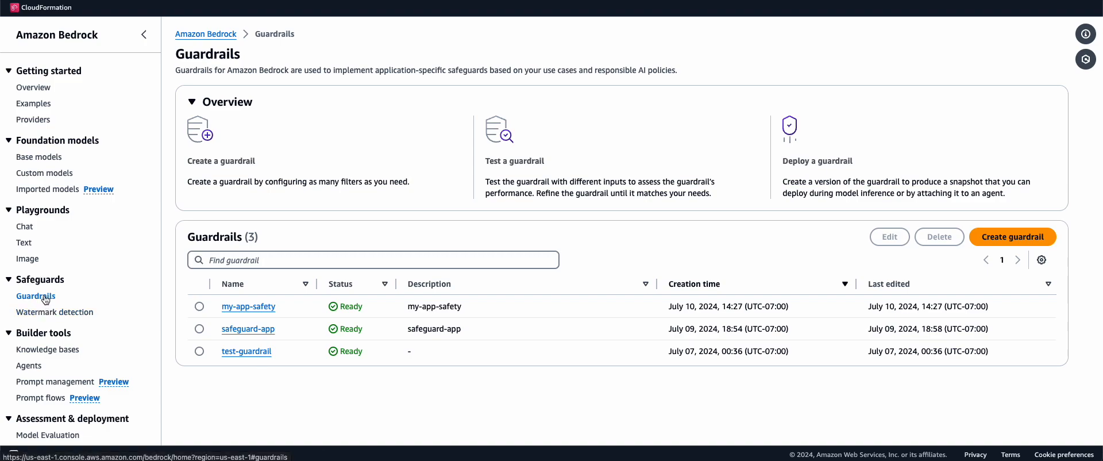
Visit the Watermark detection page, then move on to the Image playground
left_click(46, 313)
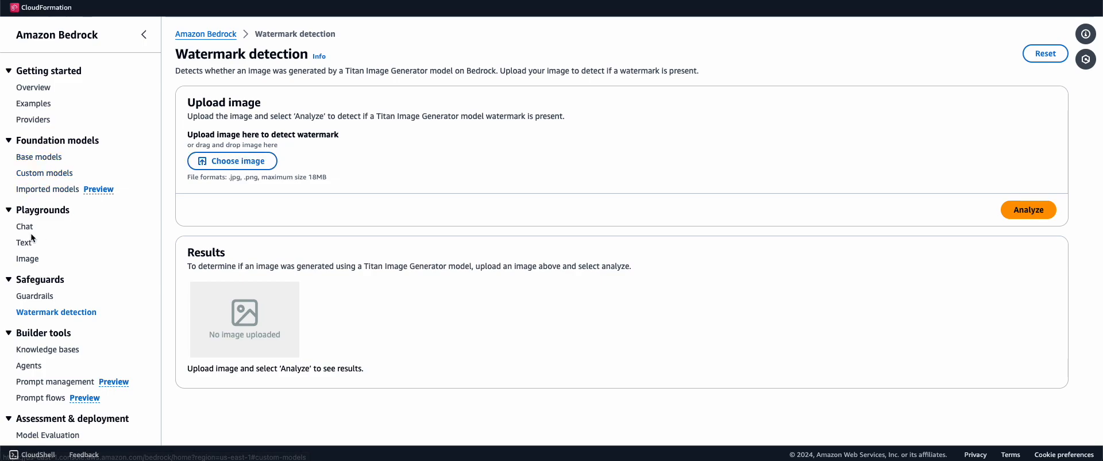
left_click(28, 258)
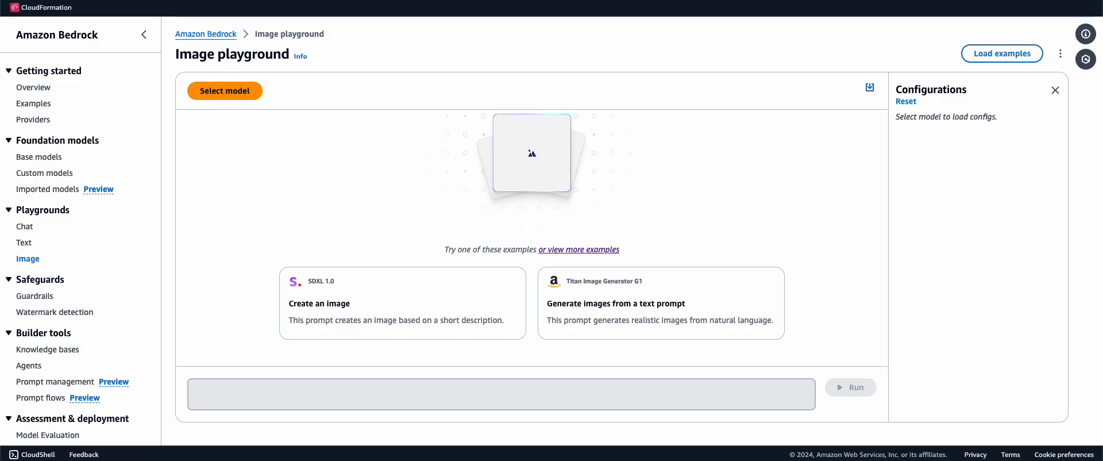
left_click(60, 312)
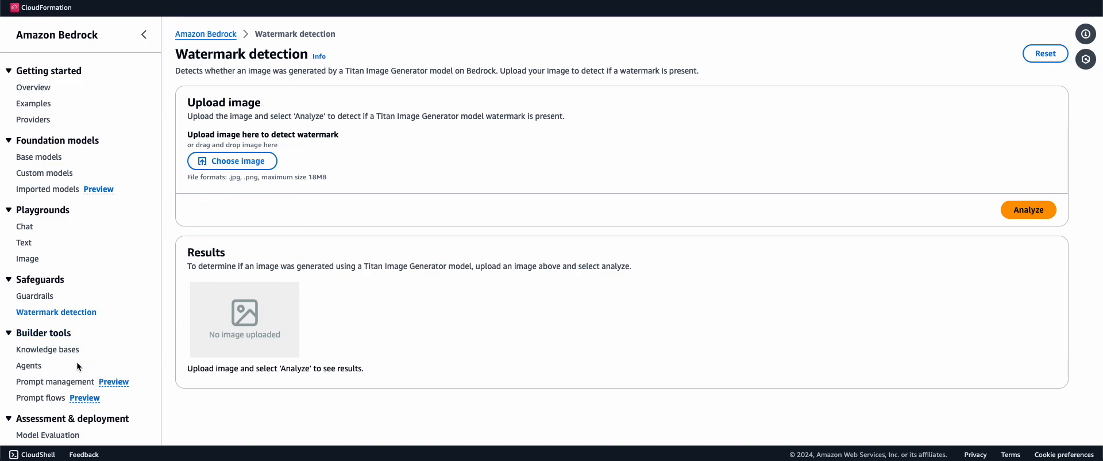
scroll(80, 362, "down", 3)
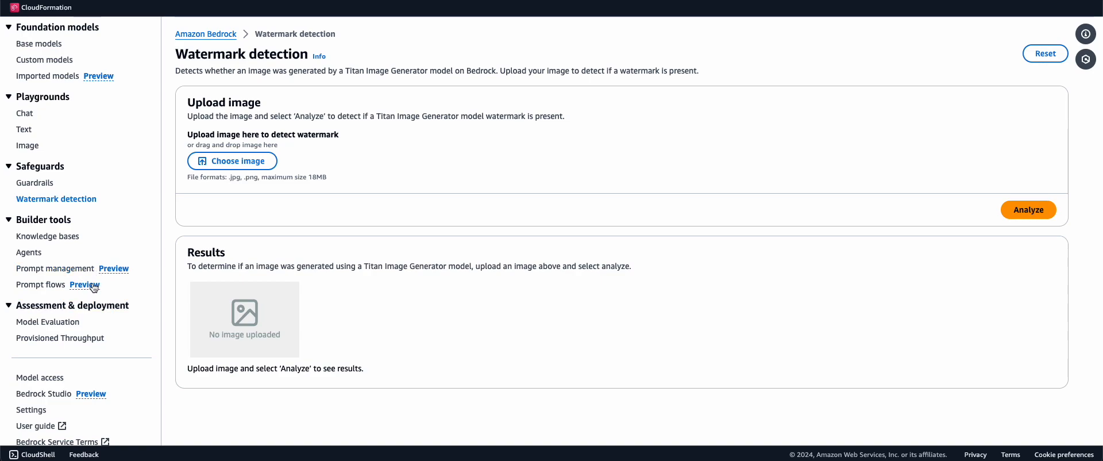
scroll(93, 289, "down", 1)
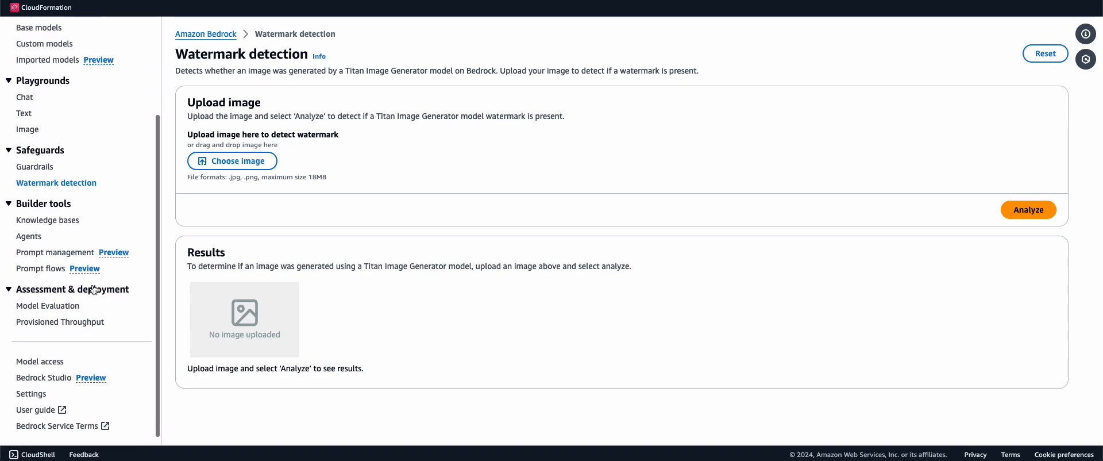
scroll(96, 283, "down", 1)
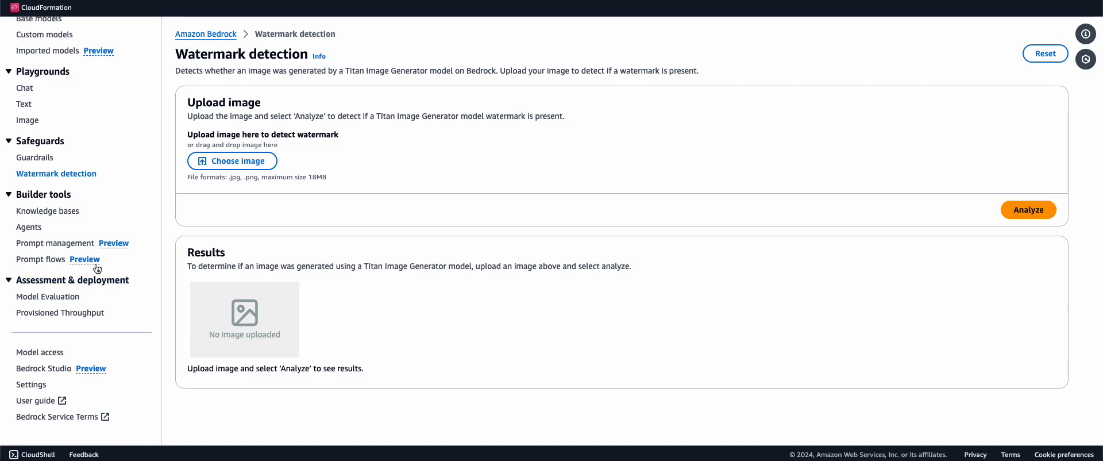
Go to Provisioned Throughput and start a new Provisioned Throughput purchase
left_click(85, 315)
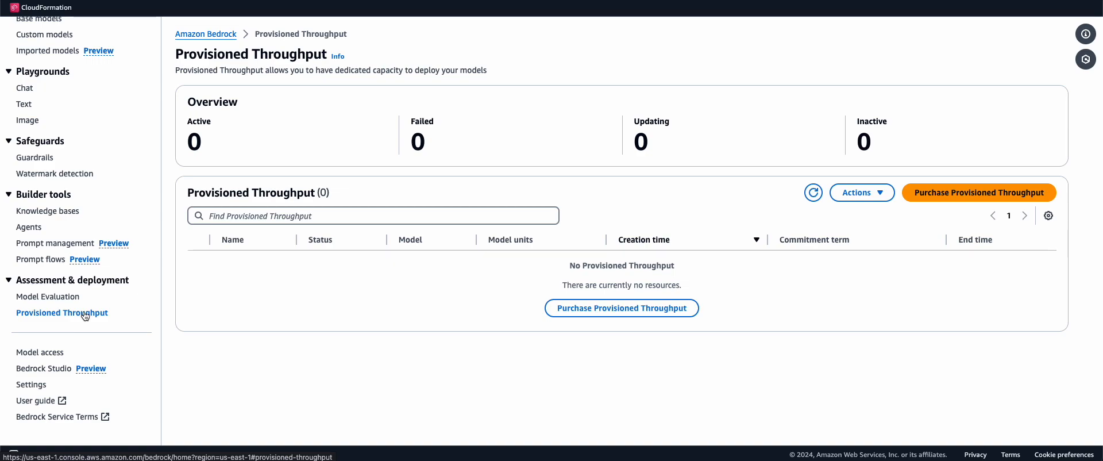
left_click(636, 311)
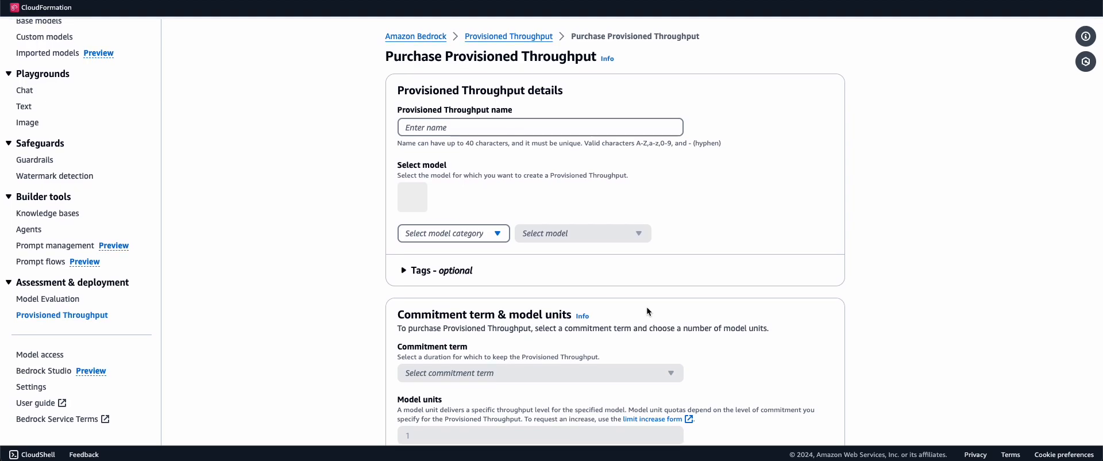
Name the throughput 'For my model XYZ' and choose Anthropic Claude 3 Haiku as the model
left_click(515, 122)
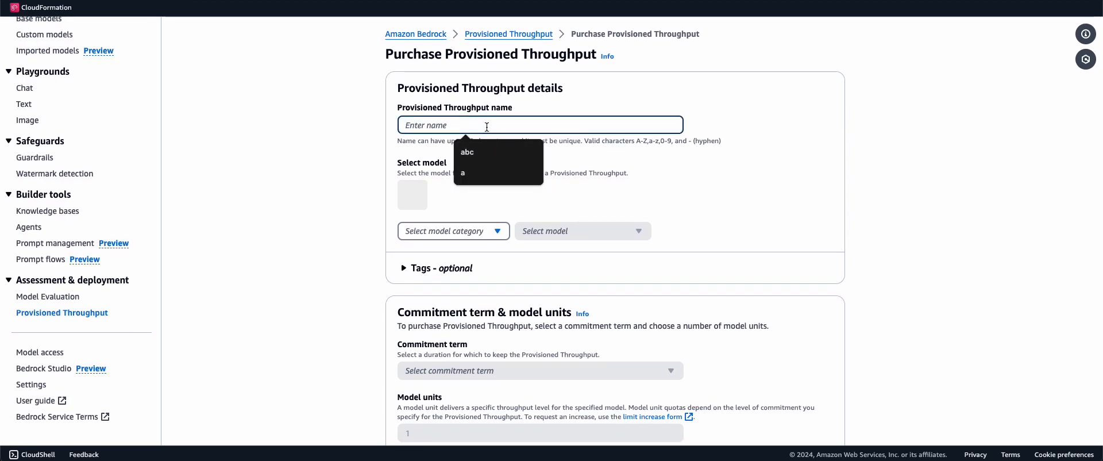
type("For my model")
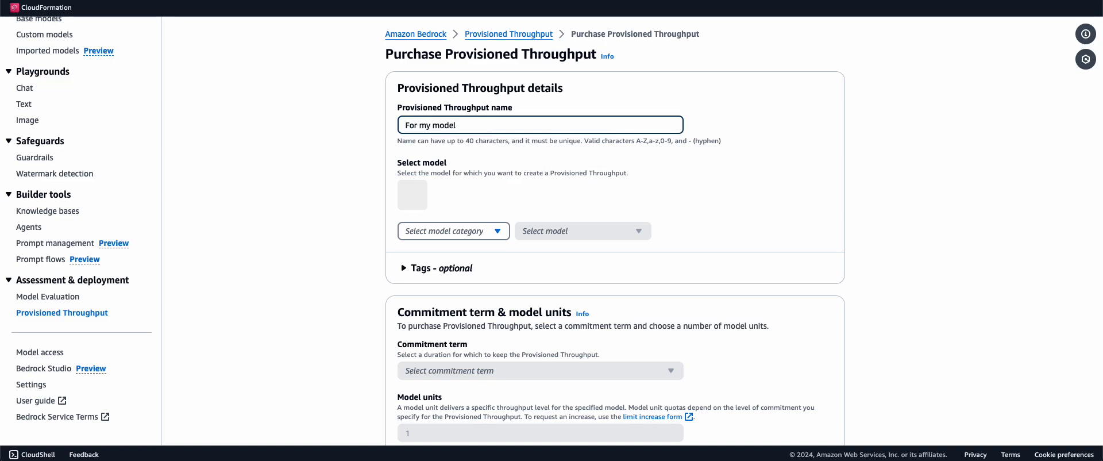
type(" XYZ")
scroll(484, 182, "down", 1)
left_click(481, 172)
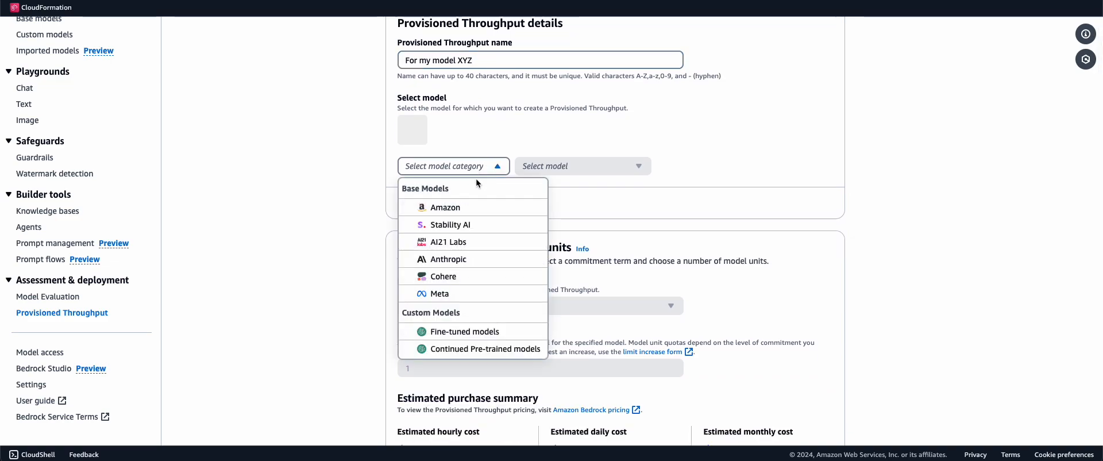
left_click(469, 257)
left_click(590, 165)
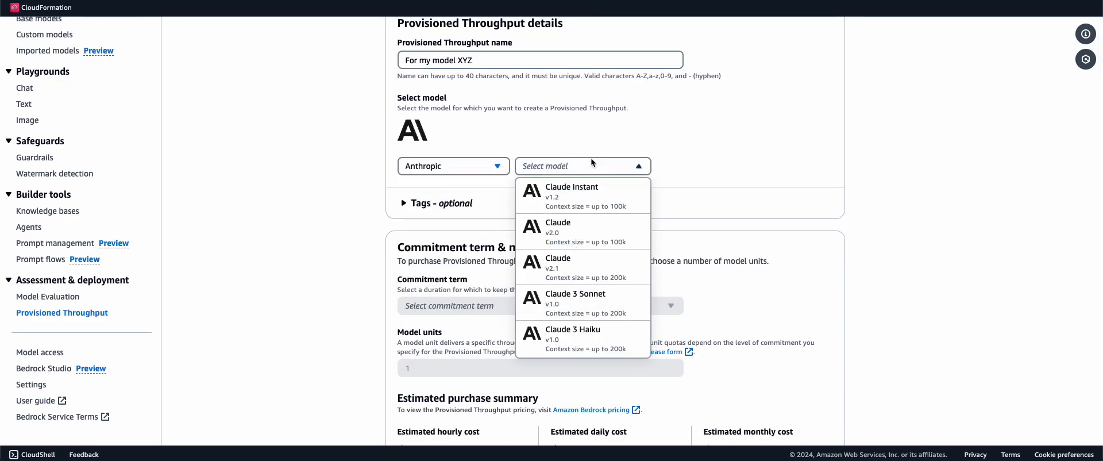
left_click(585, 327)
Select the 200k context length and a 1-month commitment term, then view the cost estimate
scroll(603, 253, "down", 3)
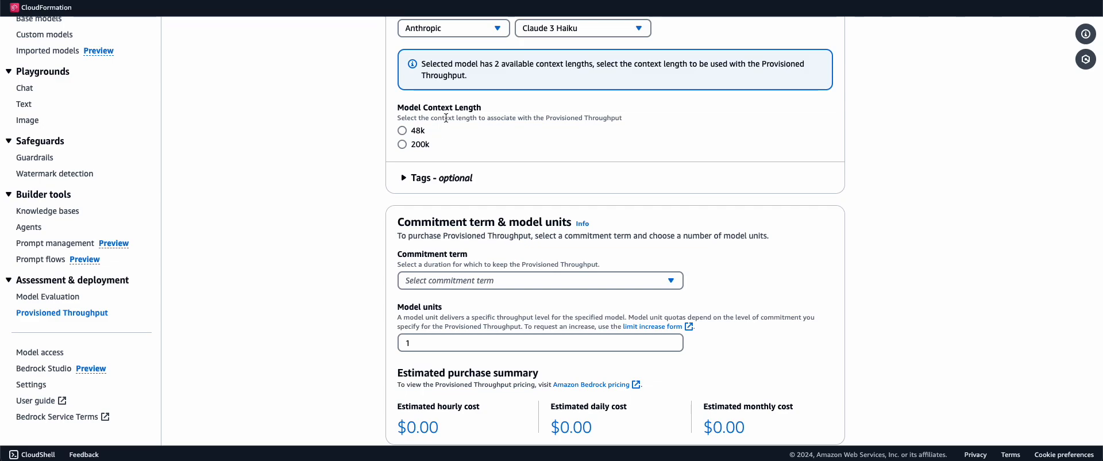
left_click(402, 145)
scroll(418, 182, "down", 1)
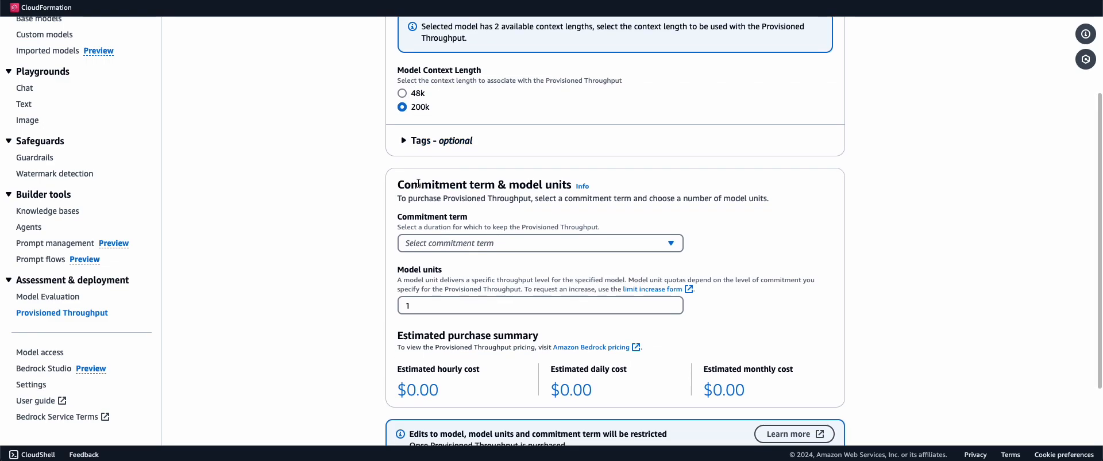
left_click(477, 243)
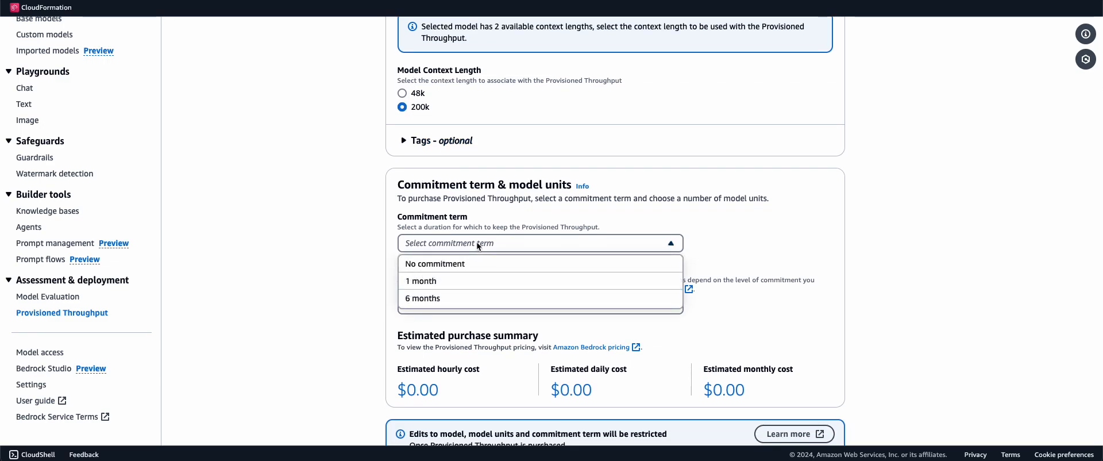
left_click(471, 280)
scroll(512, 192, "down", 3)
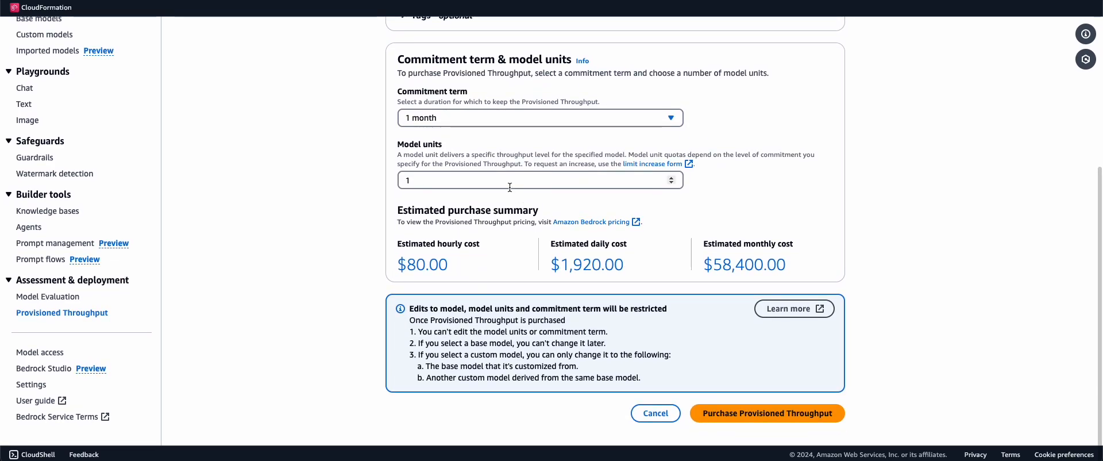
left_click_drag(409, 265, 449, 268)
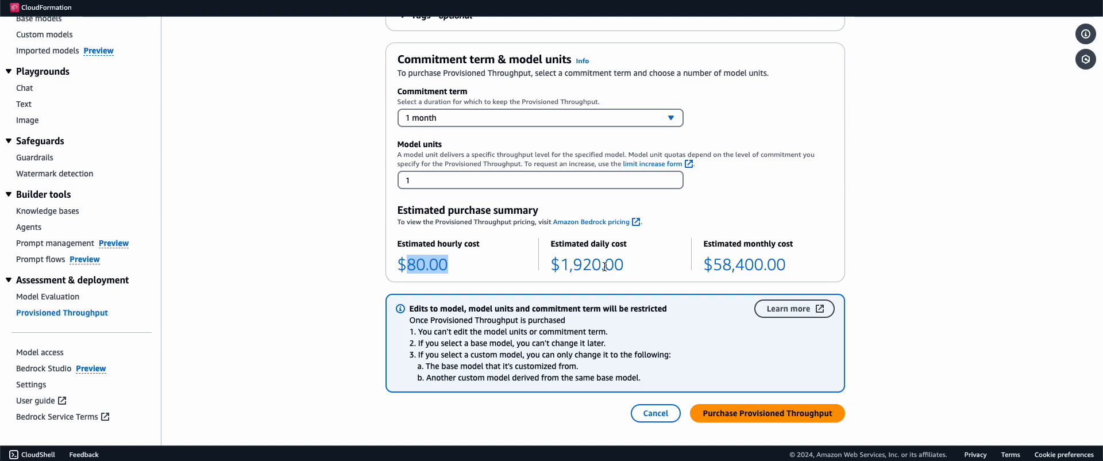
left_click_drag(713, 266, 833, 265)
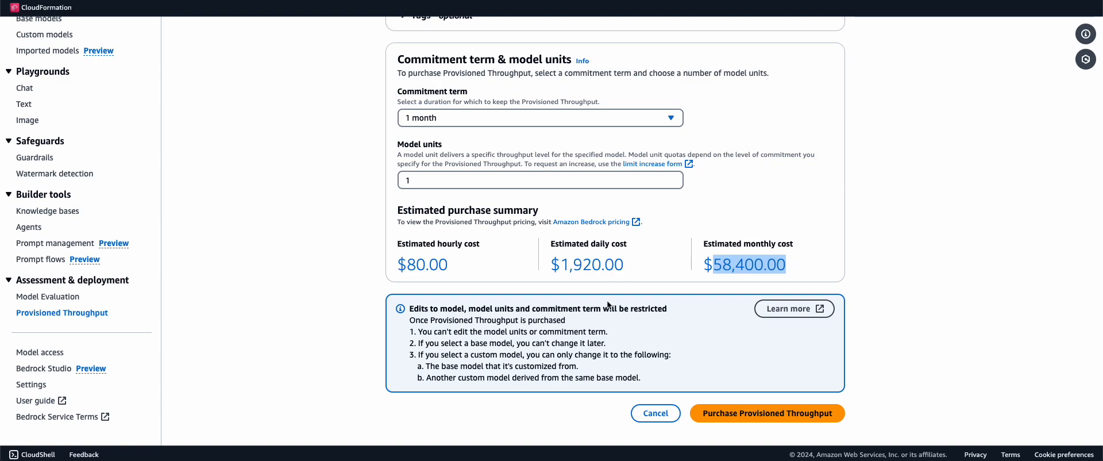
scroll(607, 302, "up", 1)
scroll(602, 327, "up", 3)
scroll(603, 327, "down", 4)
scroll(404, 184, "up", 4)
scroll(404, 182, "up", 3)
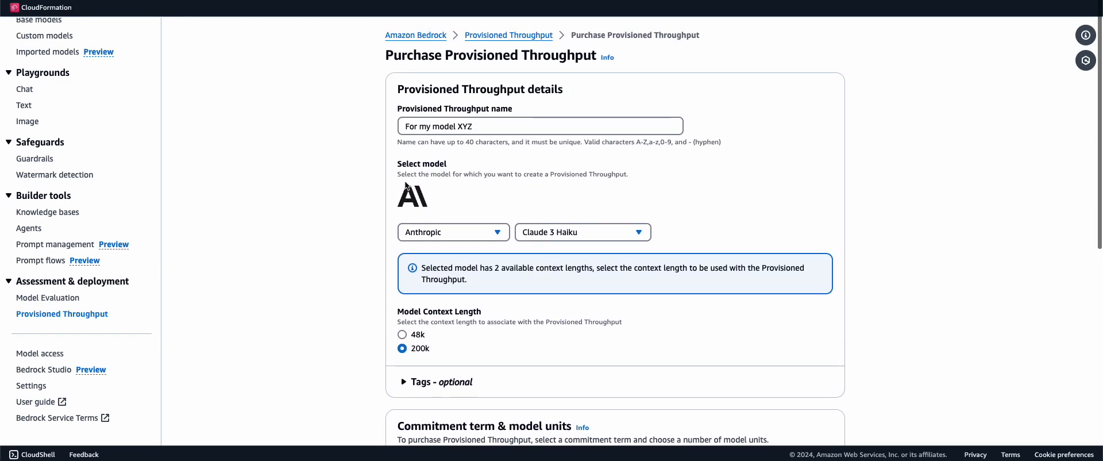
scroll(405, 184, "down", 2)
scroll(405, 185, "up", 2)
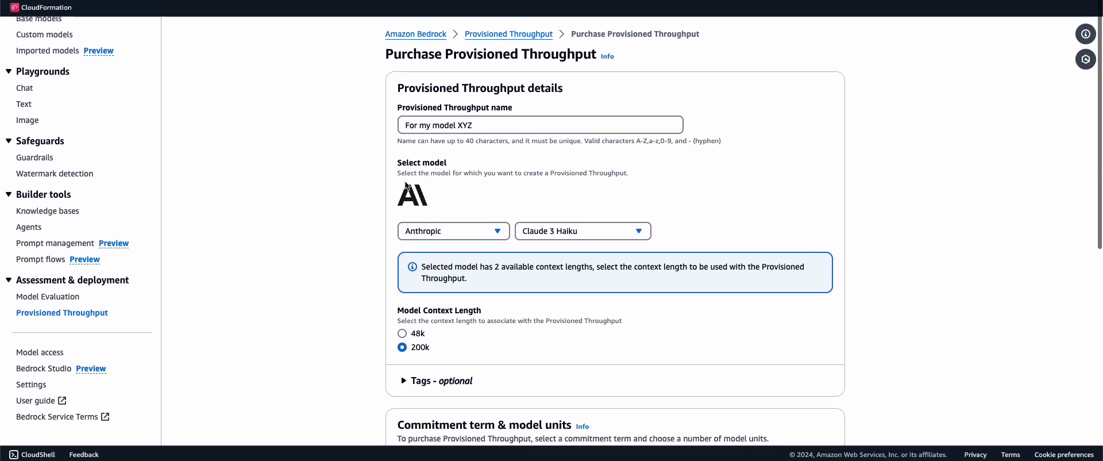
scroll(405, 185, "down", 6)
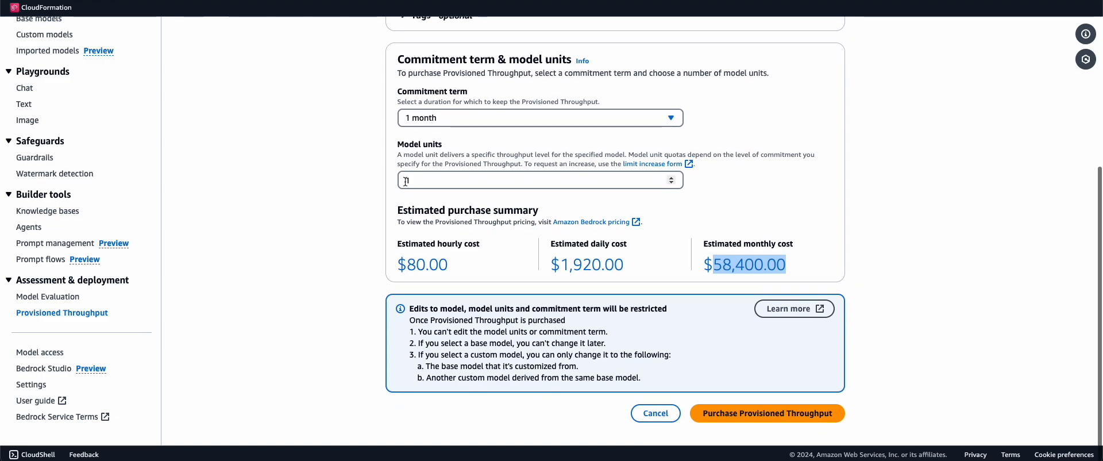
scroll(405, 182, "up", 6)
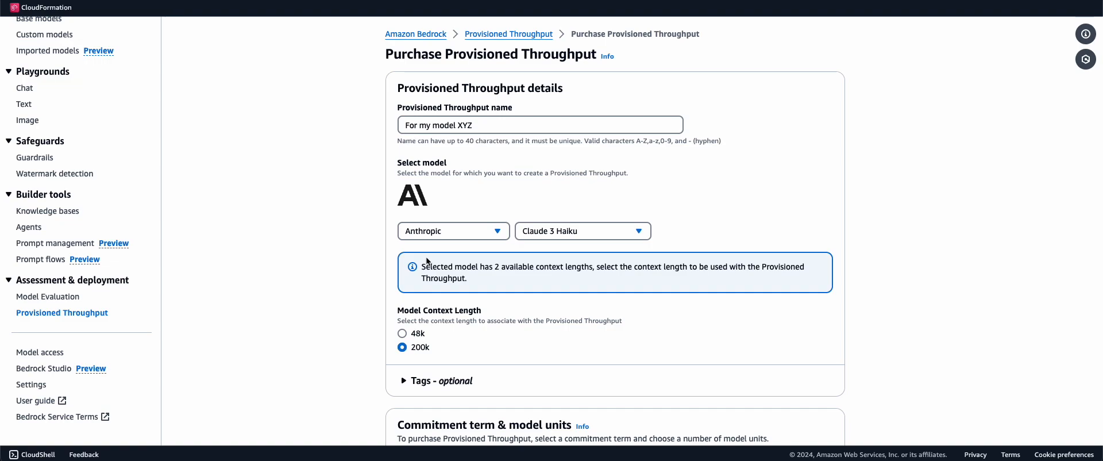
scroll(426, 256, "down", 6)
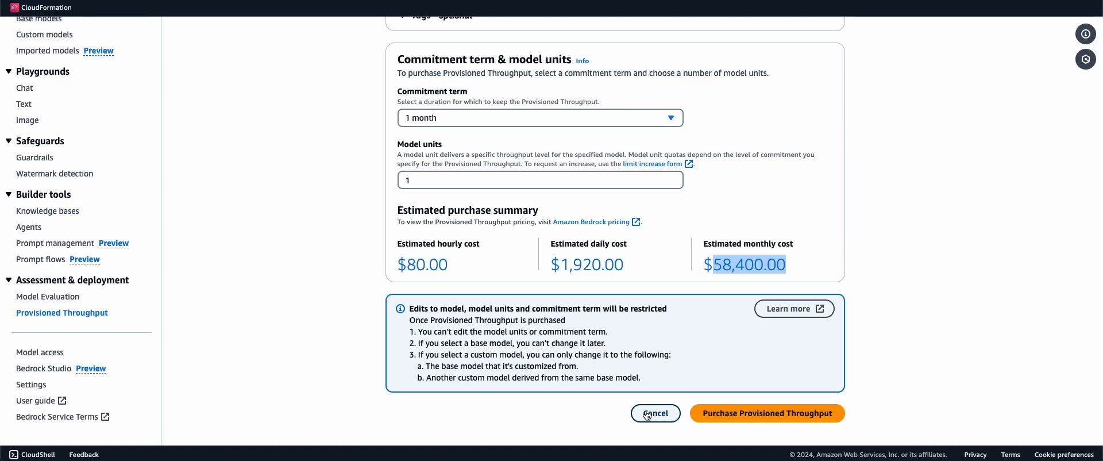
Clear the monthly cost highlight and select the list_foundation_models cell in Jupyter
left_click(856, 93)
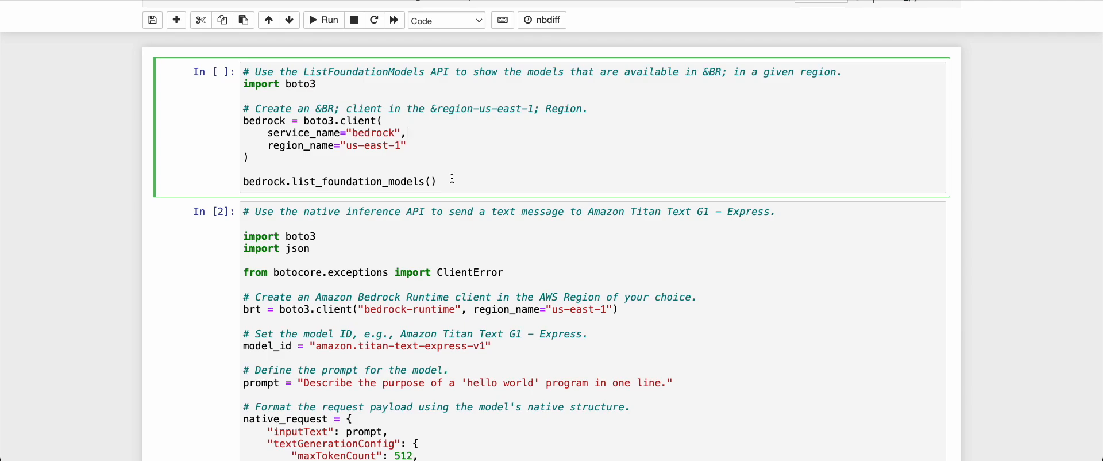
left_click(452, 179)
Run the list_foundation_models cell and inspect the output, highlighting the titan-image-generator-v1 entries
scroll(452, 180, "down", 1)
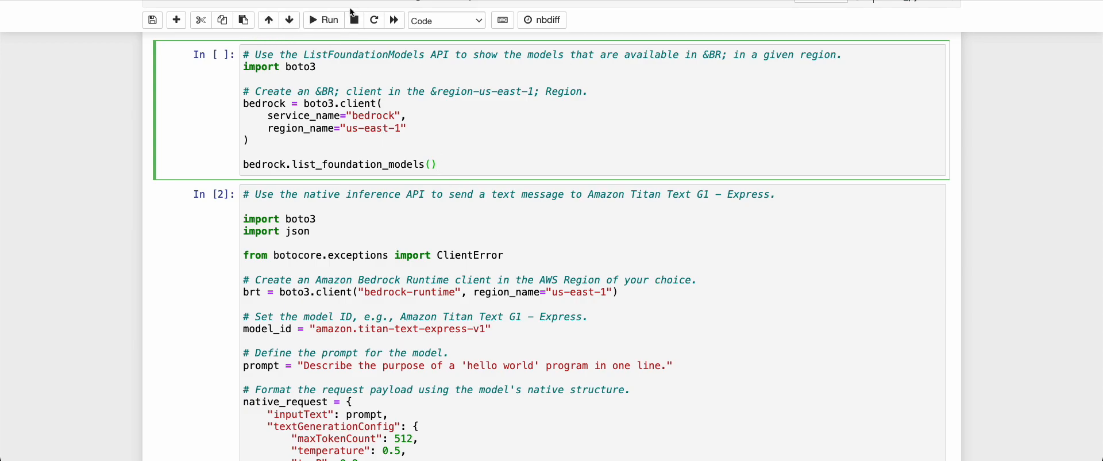
left_click(329, 20)
scroll(343, 171, "up", 10)
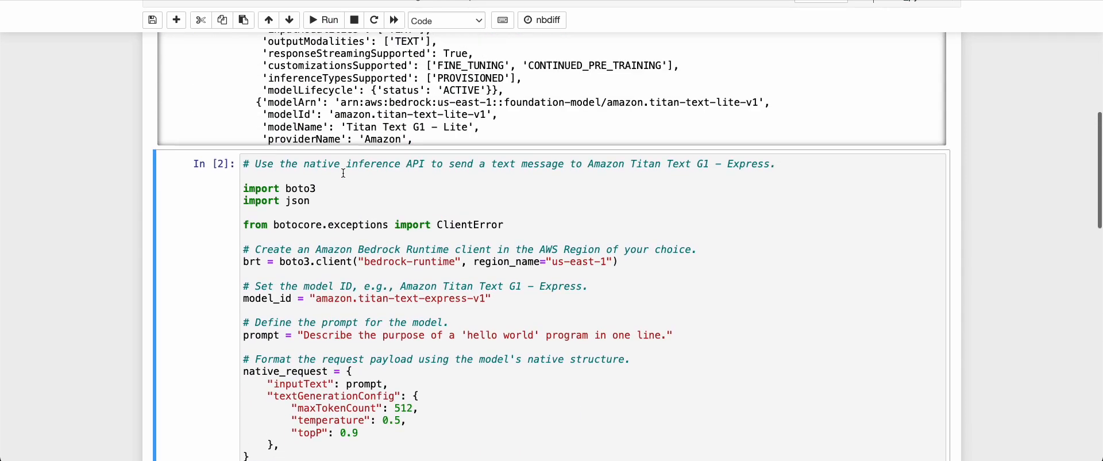
scroll(363, 281, "up", 5)
scroll(363, 281, "up", 5)
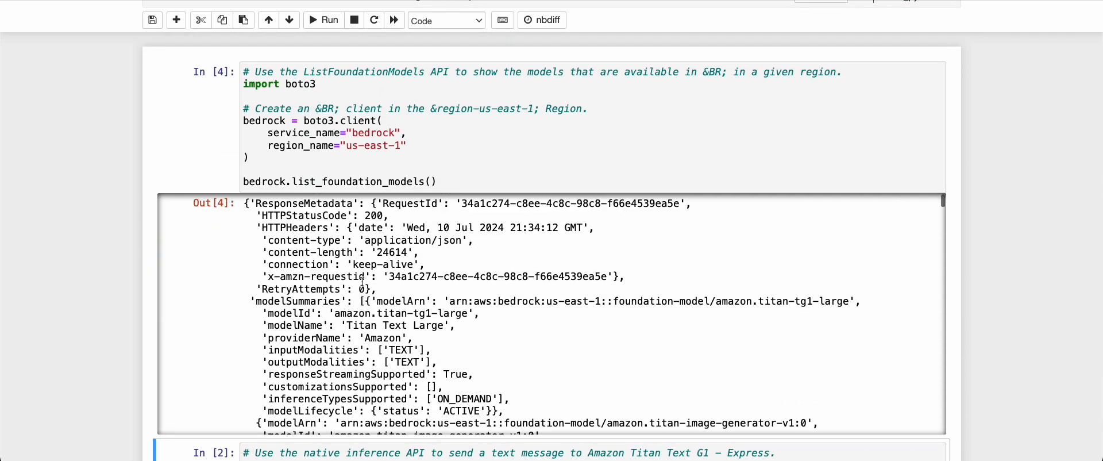
scroll(407, 352, "down", 1)
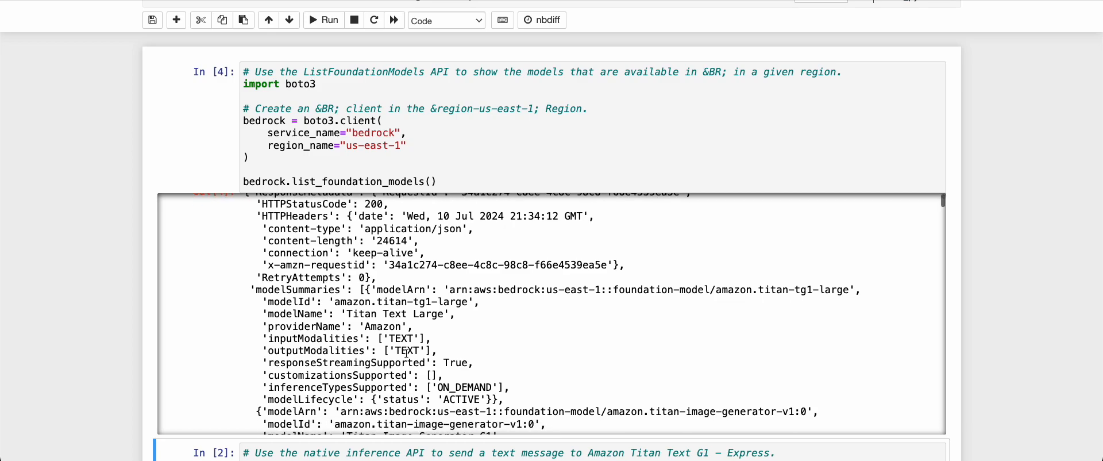
triple_click(749, 282)
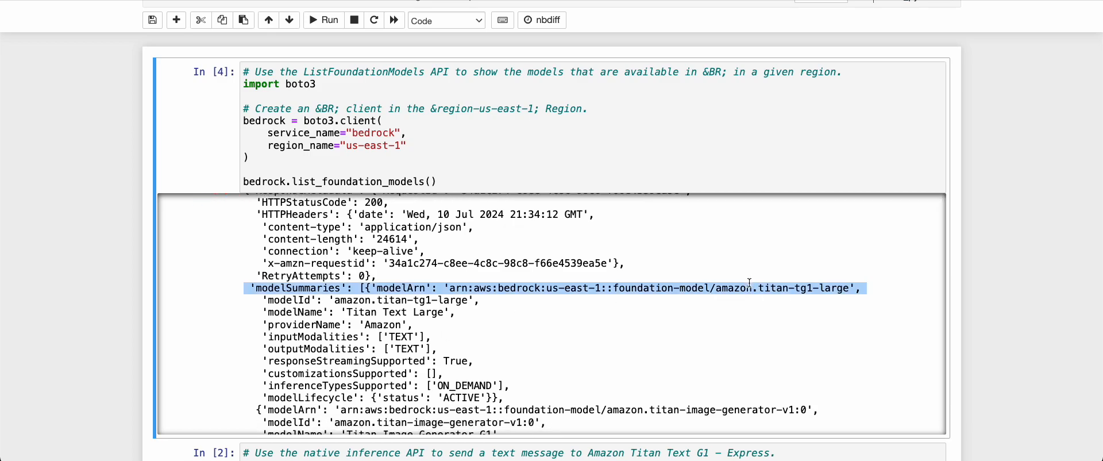
scroll(750, 282, "down", 5)
triple_click(749, 276)
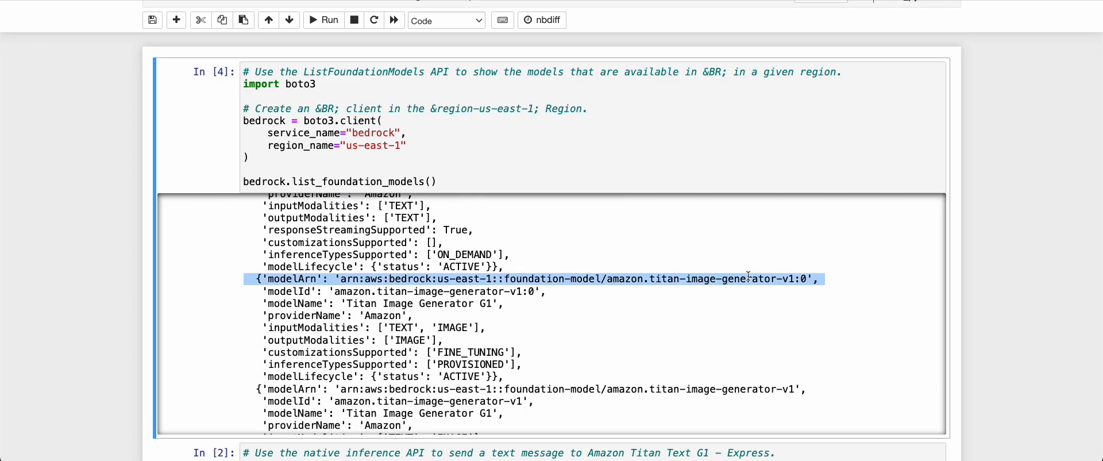
scroll(735, 347, "down", 2)
triple_click(733, 339)
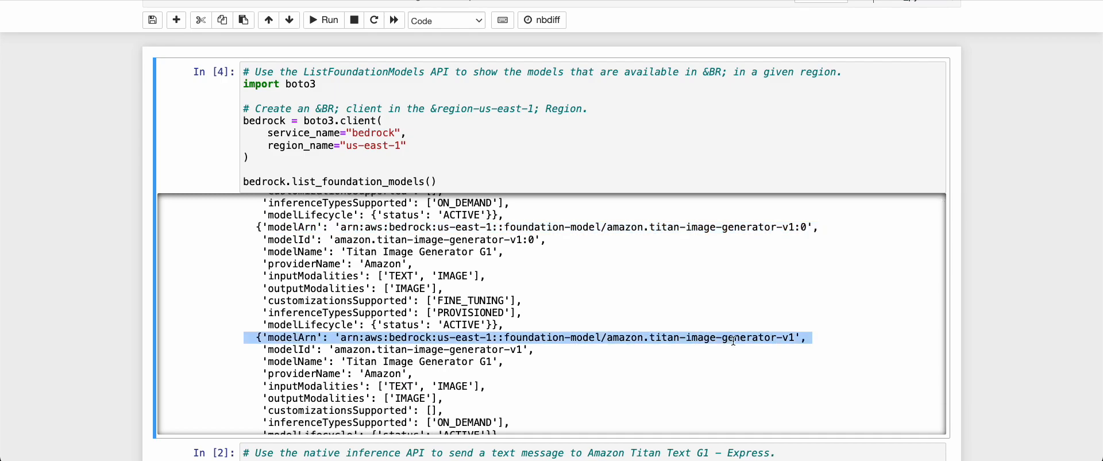
Move down to the Titan Text Express cell and highlight its invoke_model call
scroll(733, 340, "down", 10)
scroll(733, 341, "down", 10)
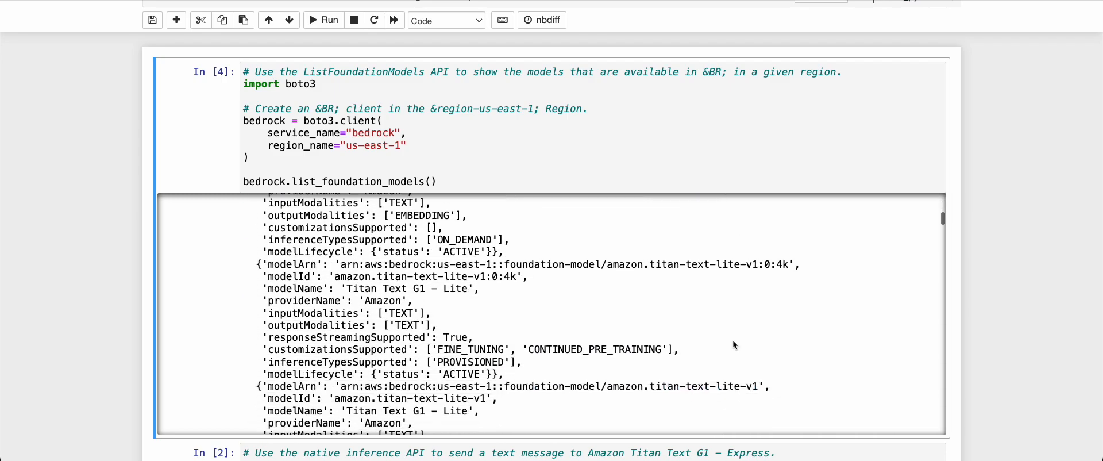
scroll(734, 341, "down", 10)
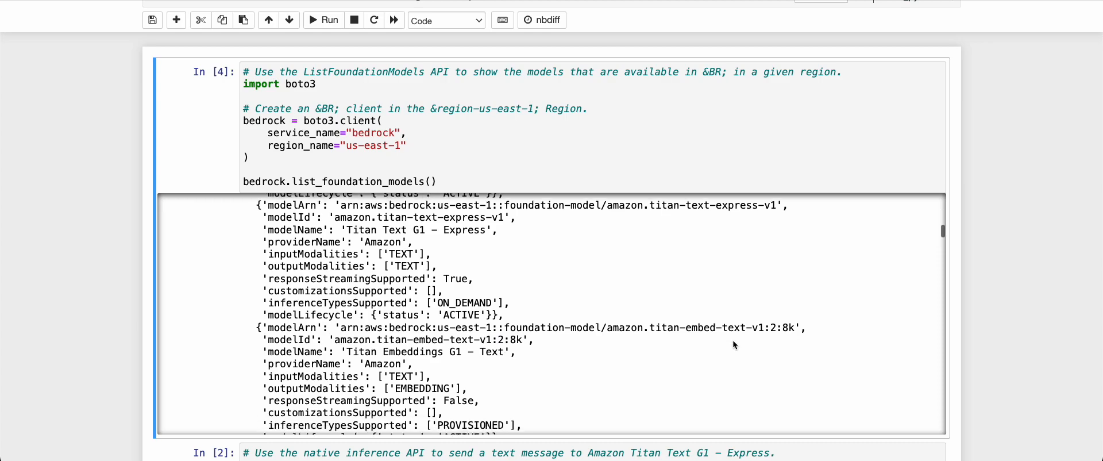
scroll(734, 341, "down", 10)
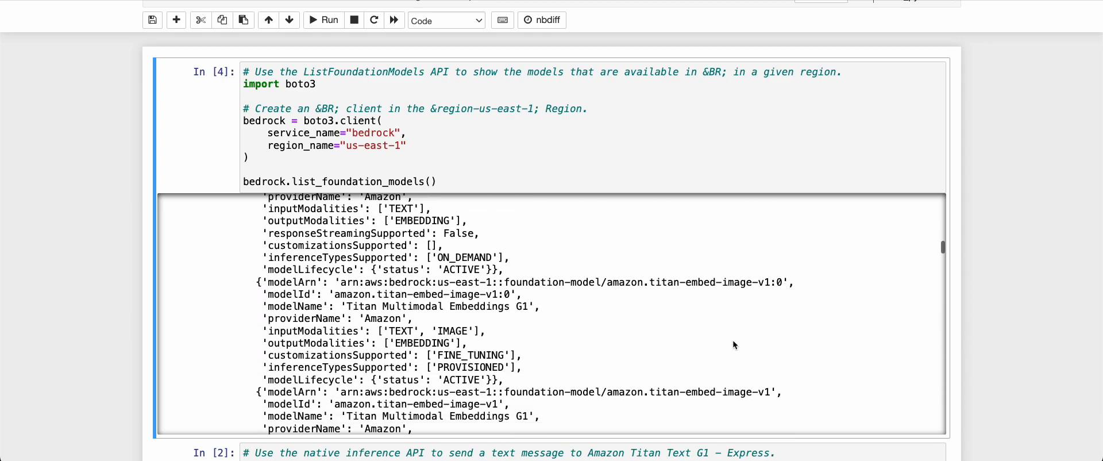
scroll(734, 344, "down", 10)
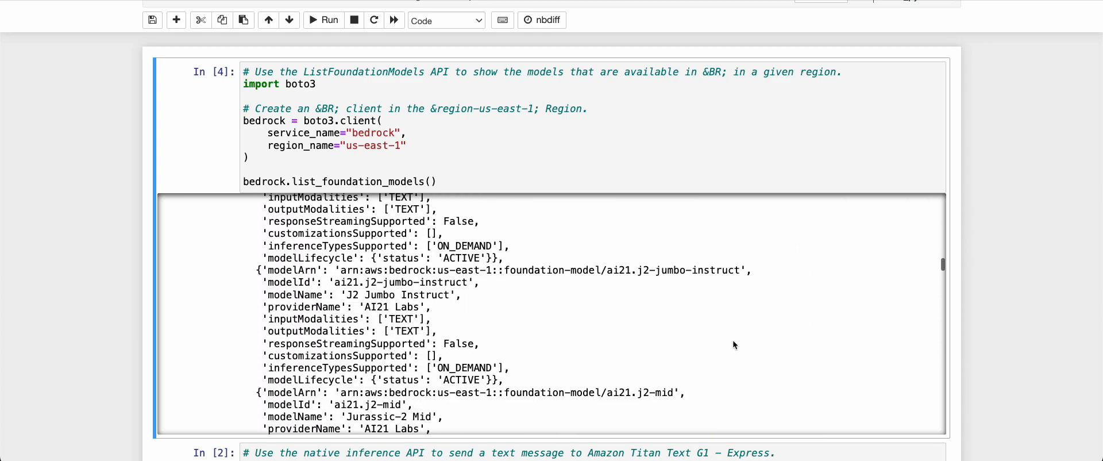
scroll(711, 336, "down", 10)
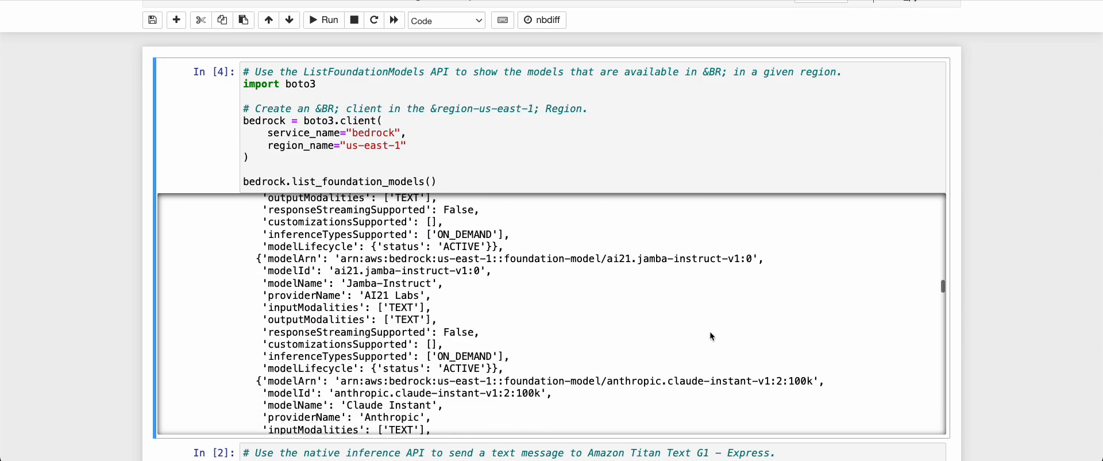
scroll(711, 336, "down", 10)
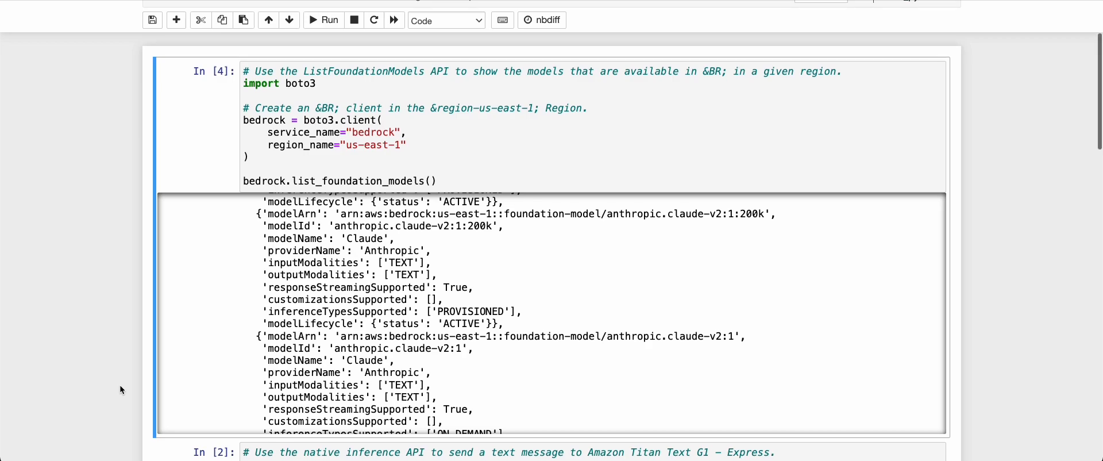
scroll(120, 387, "down", 4)
scroll(121, 387, "down", 5)
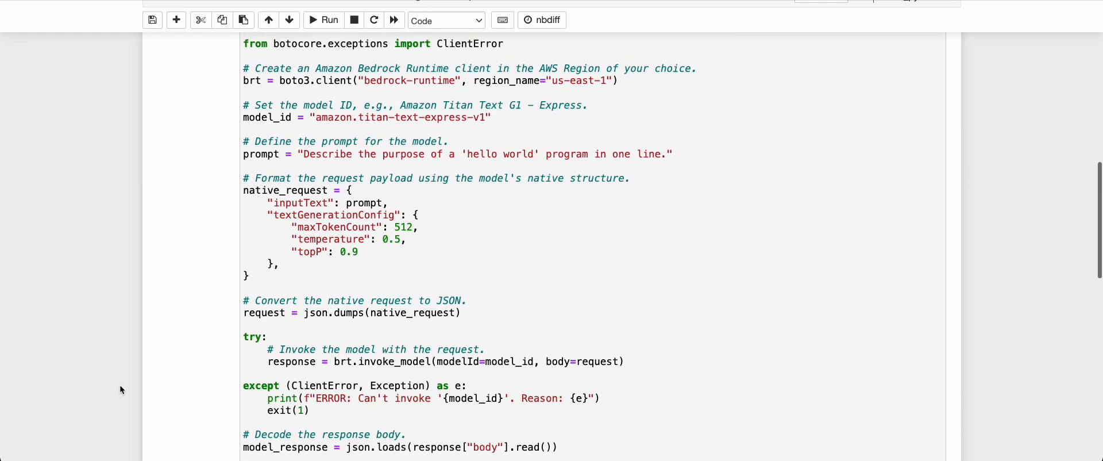
scroll(120, 384, "up", 2)
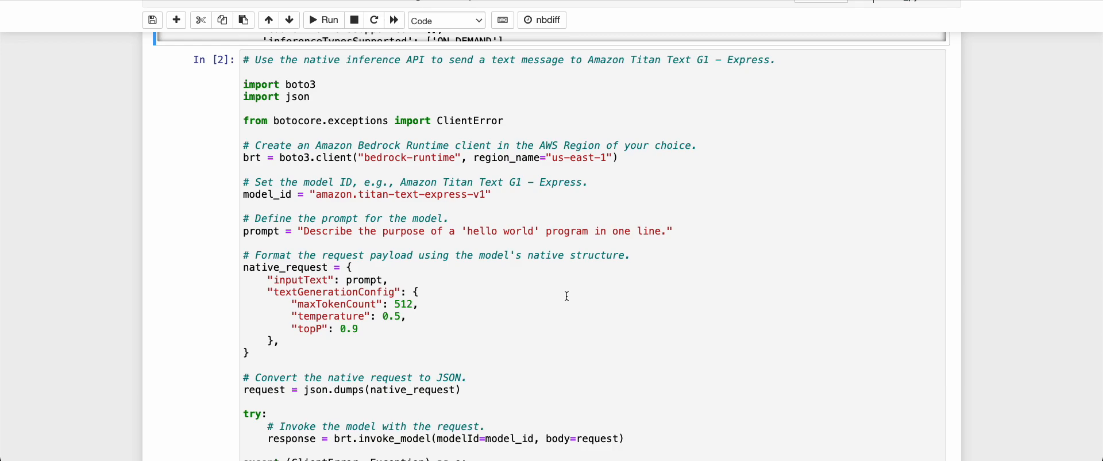
scroll(566, 296, "down", 3)
left_click(401, 286)
double_click(401, 286)
Review the native_request payload's inputText prompt and the amazon.titan-text-express-v1 model ID
scroll(401, 286, "up", 2)
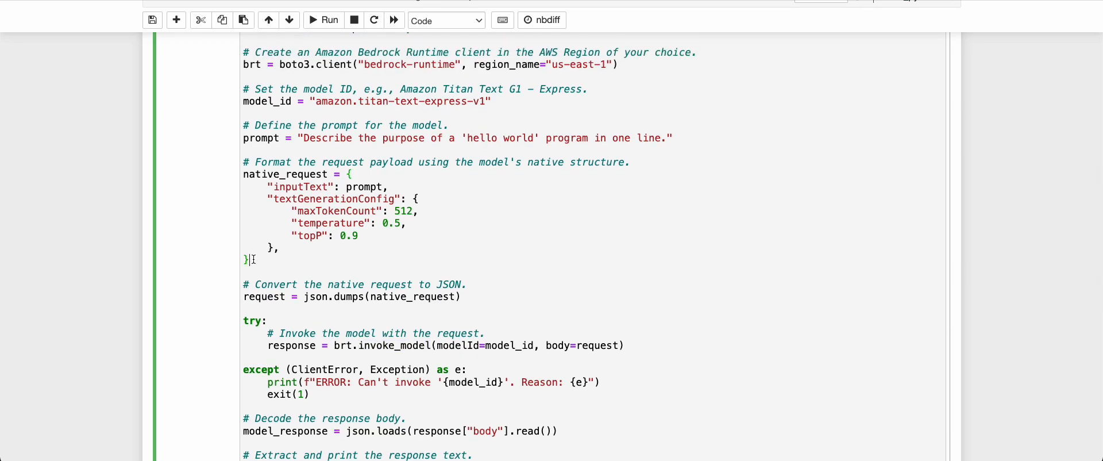
left_click_drag(251, 260, 237, 180)
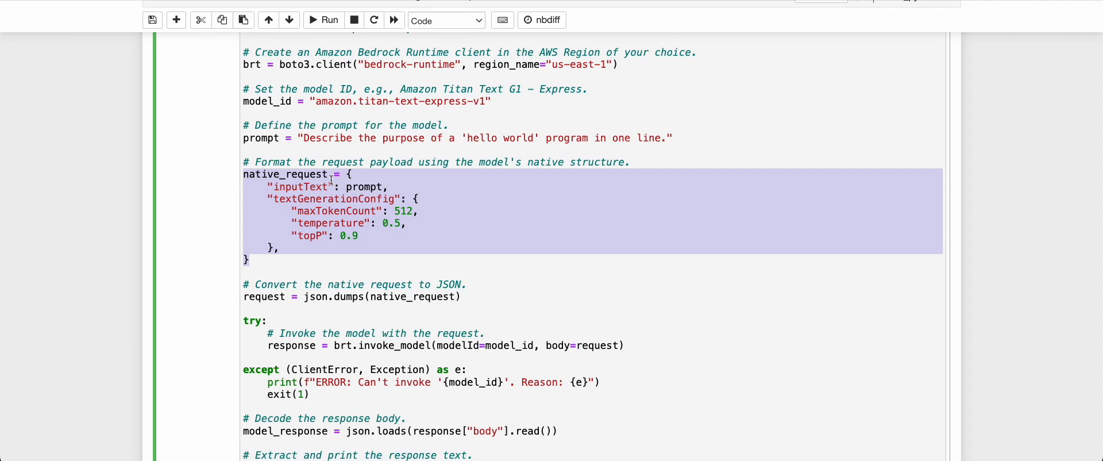
double_click(311, 184)
double_click(374, 189)
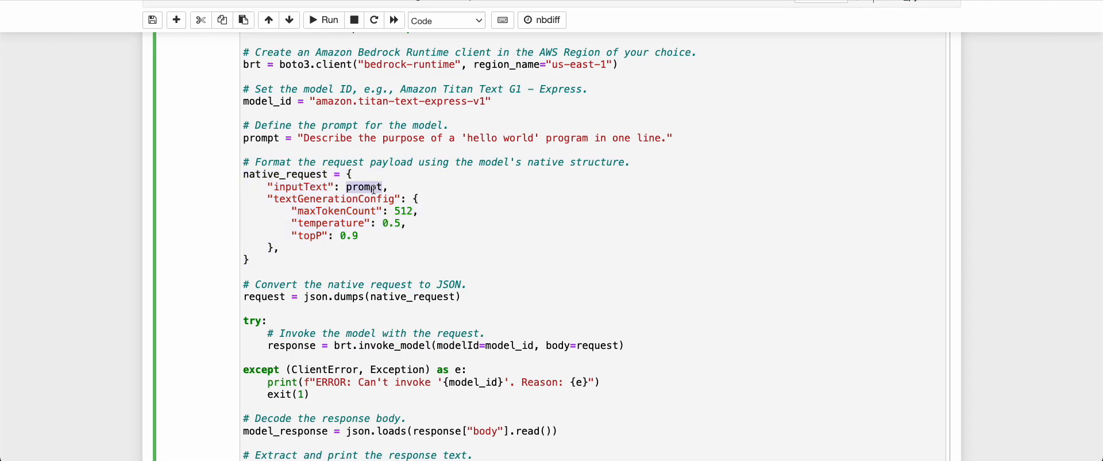
left_click_drag(303, 138, 624, 135)
left_click(623, 176)
scroll(322, 105, "up", 2)
left_click_drag(316, 167, 489, 166)
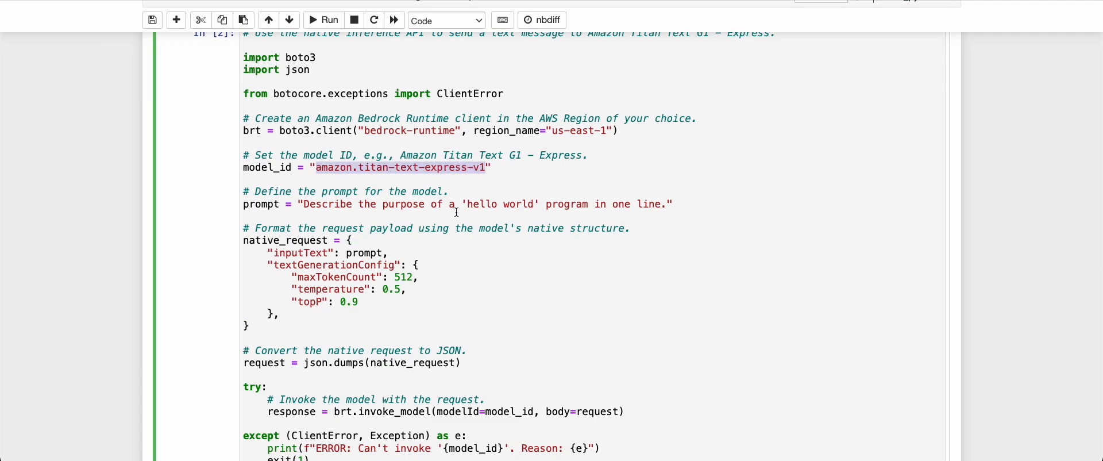
Review the Bedrock Runtime client, JSON request conversion, invoke_model arguments and text generation config
triple_click(320, 131)
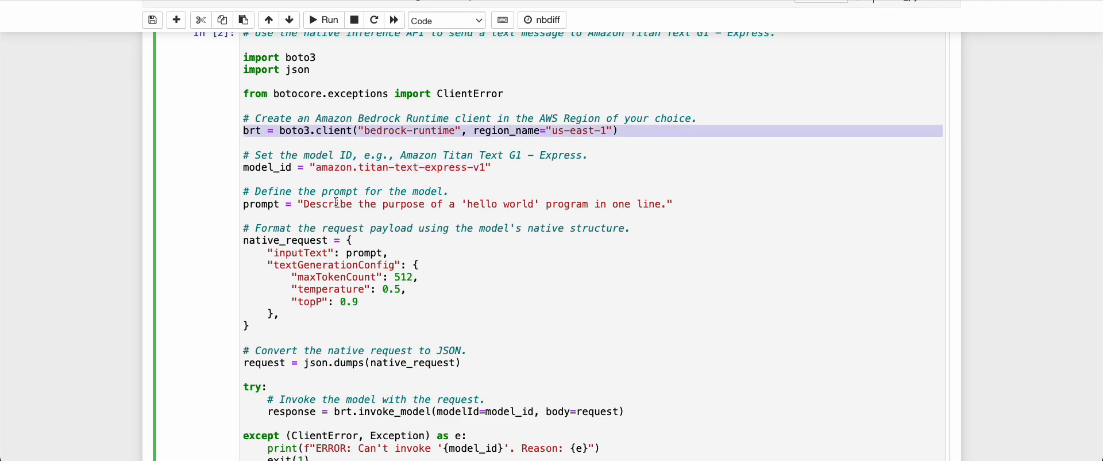
scroll(345, 201, "down", 5)
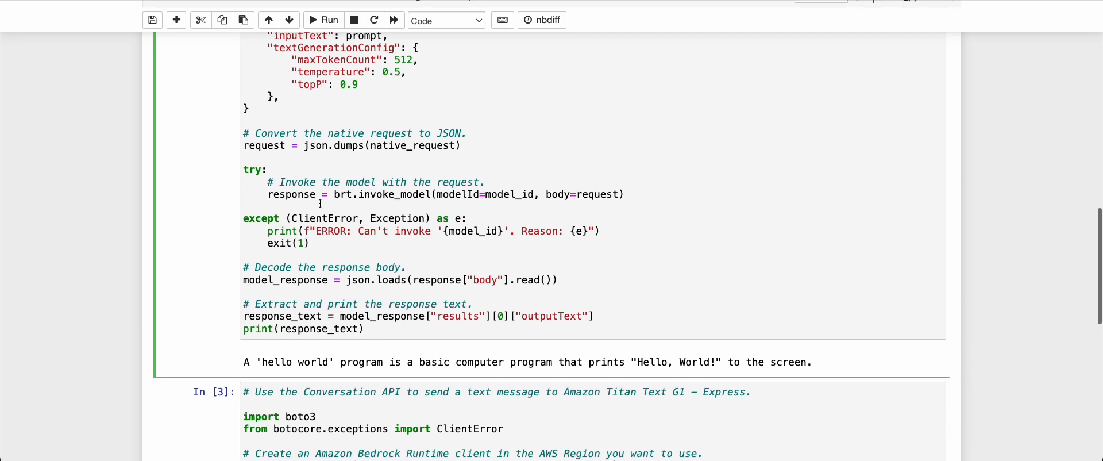
triple_click(317, 146)
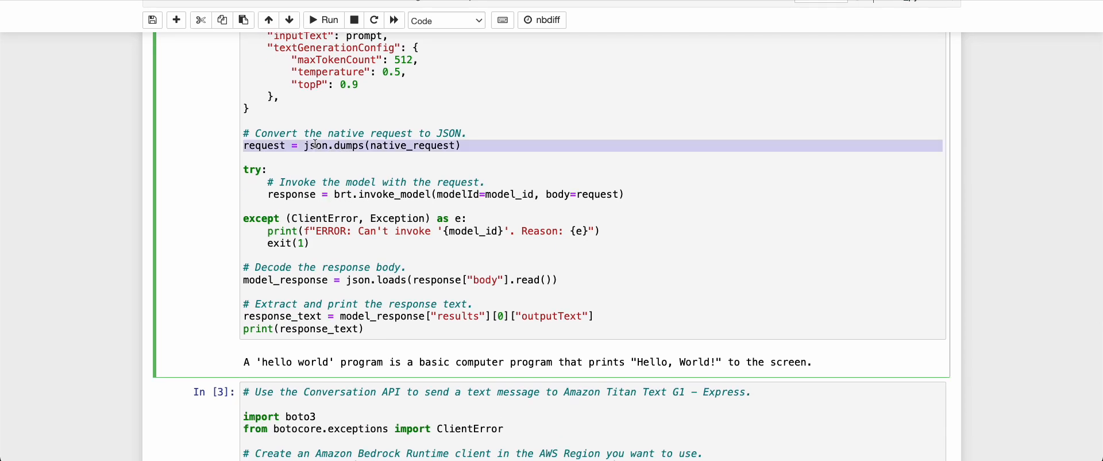
double_click(523, 195)
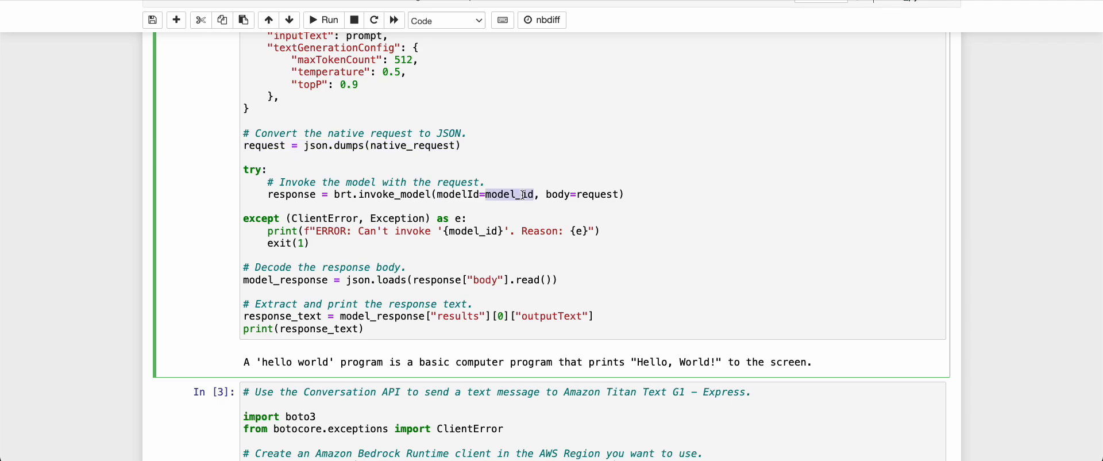
double_click(588, 195)
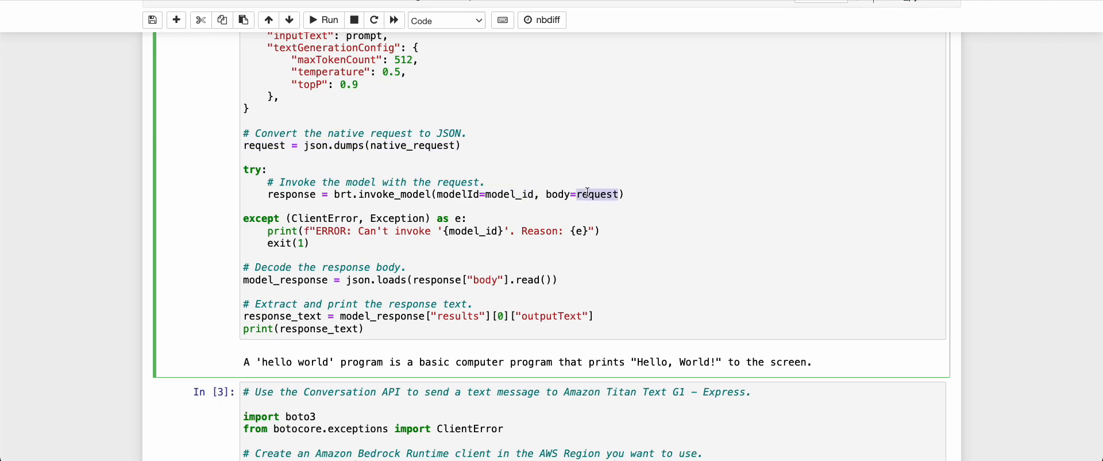
scroll(587, 193, "up", 1)
triple_click(277, 167)
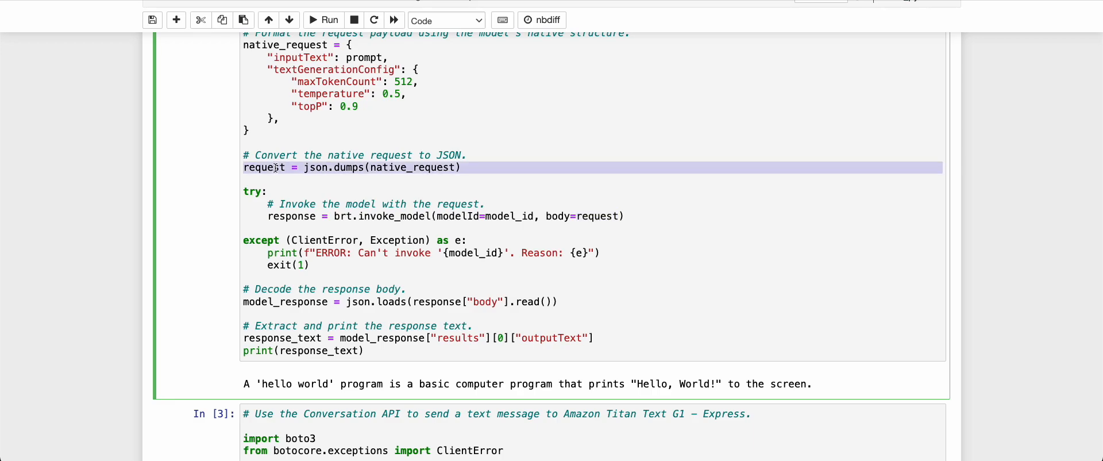
left_click_drag(297, 131, 273, 57)
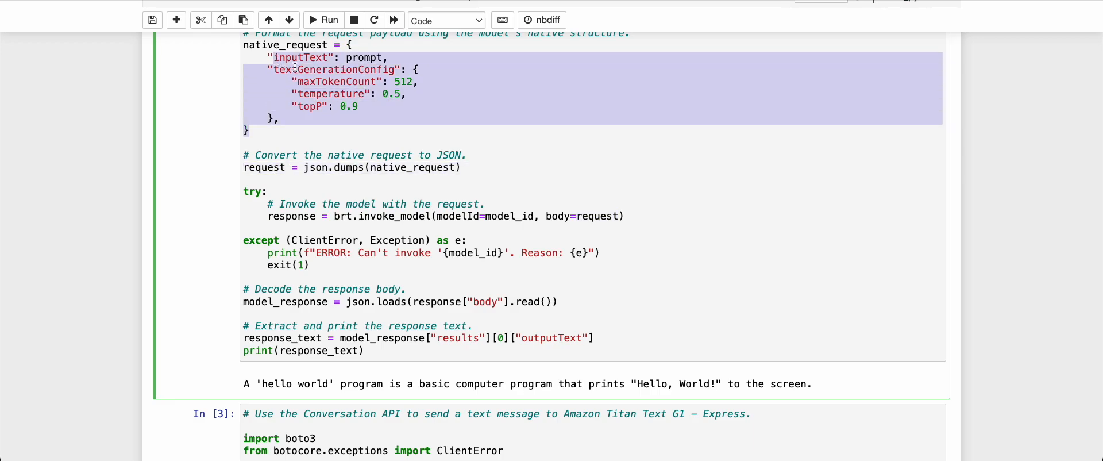
left_click(296, 69)
left_click_drag(309, 81, 317, 118)
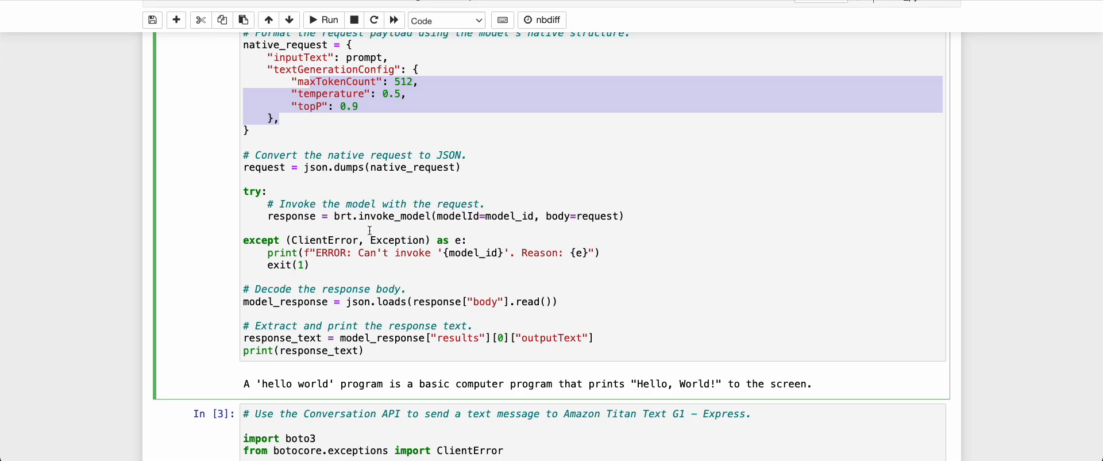
scroll(369, 230, "up", 3)
left_click(426, 197)
scroll(426, 197, "up", 4)
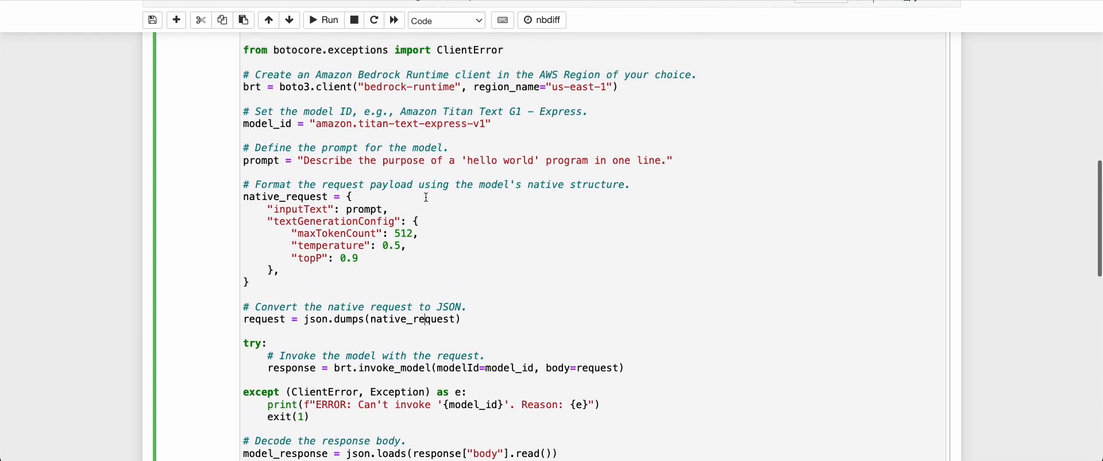
Run the invoke_model cell and highlight Titan's printed hello-world reply
left_click(323, 20)
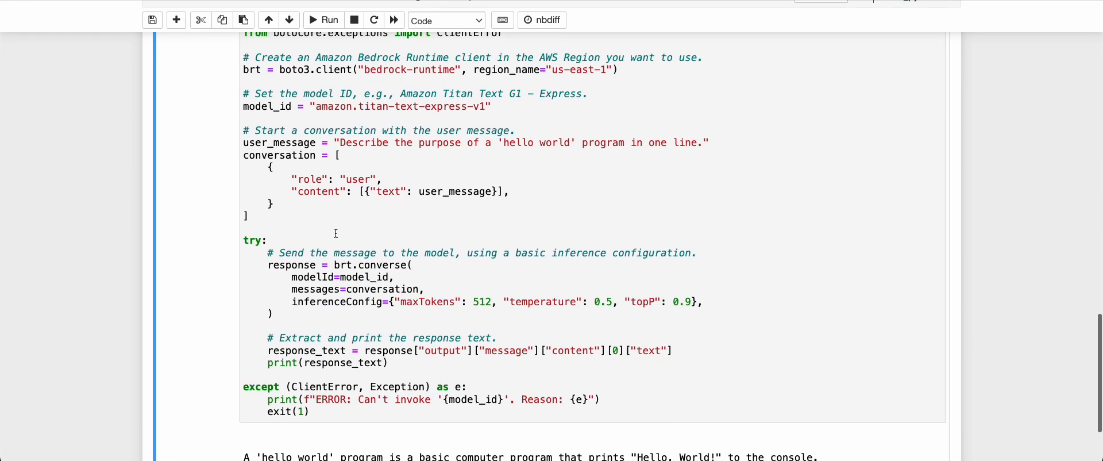
scroll(340, 351, "up", 9)
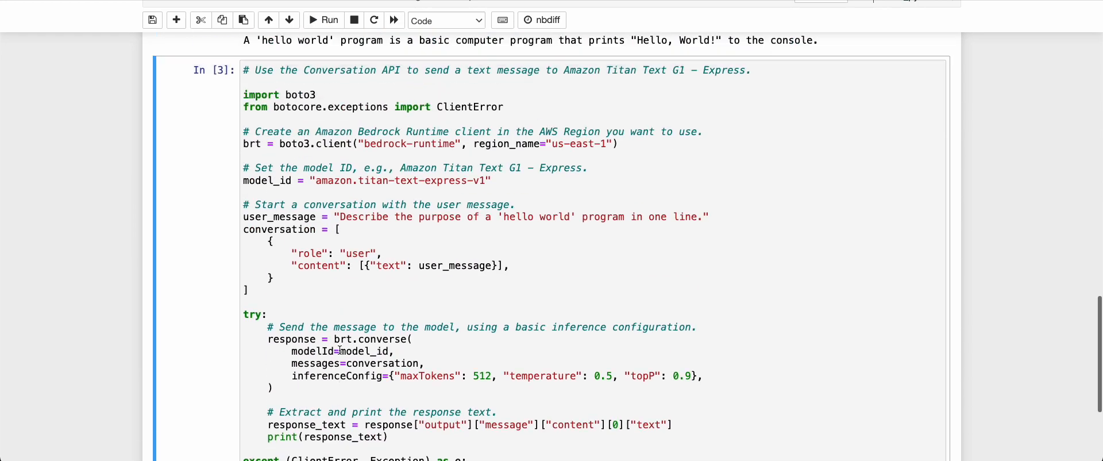
double_click(327, 375)
triple_click(327, 375)
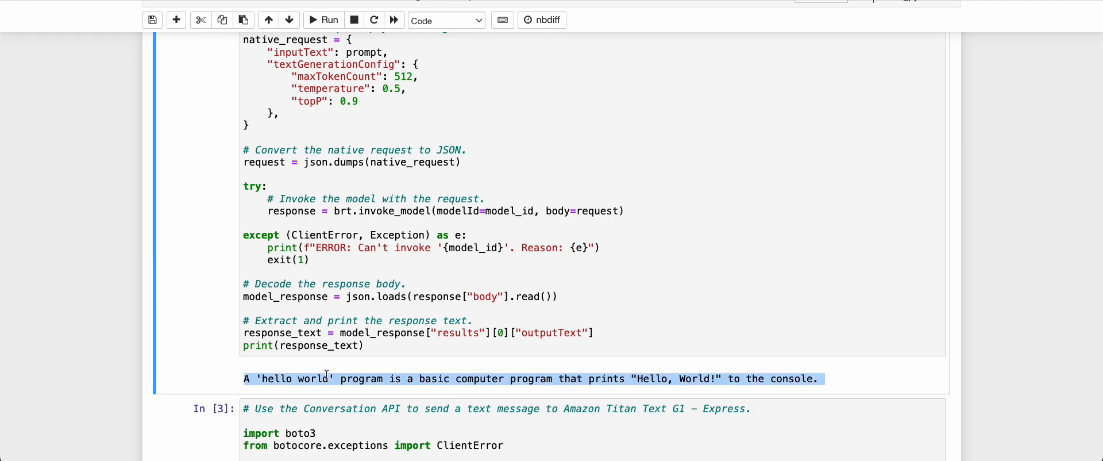
scroll(327, 375, "up", 5)
scroll(577, 233, "down", 9)
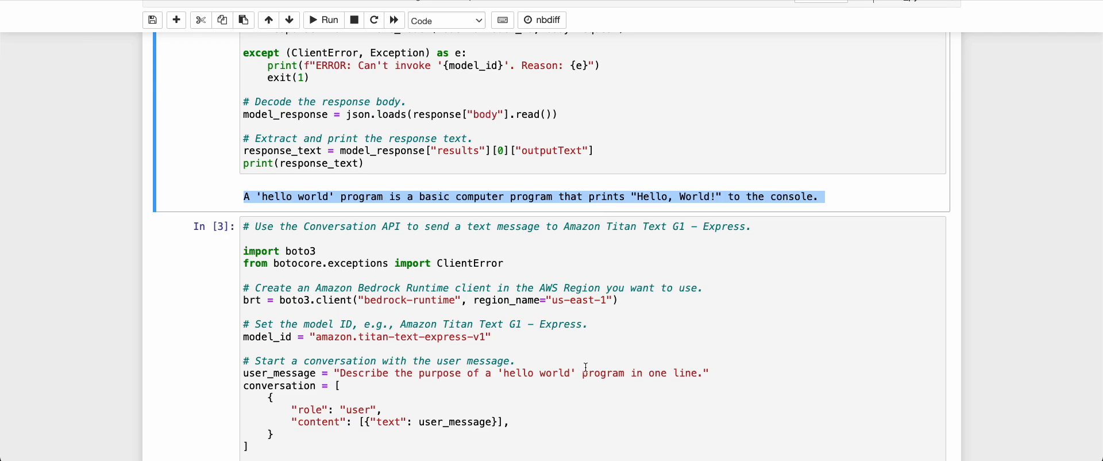
scroll(586, 367, "down", 4)
scroll(586, 366, "up", 4)
scroll(586, 367, "down", 2)
scroll(585, 367, "down", 2)
scroll(585, 367, "up", 6)
scroll(585, 366, "down", 5)
scroll(586, 367, "down", 2)
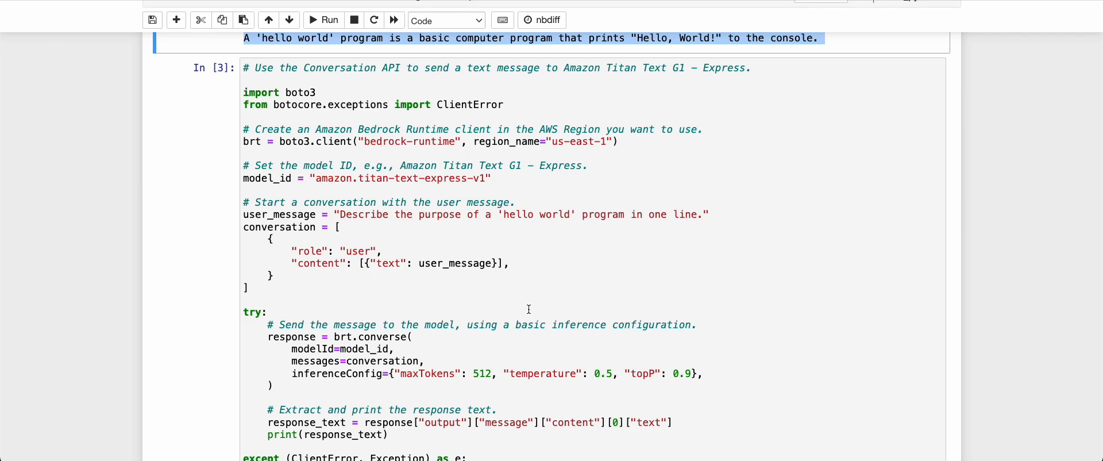
Review the Titan model ID and the user-role conversation built from user_message
double_click(415, 178)
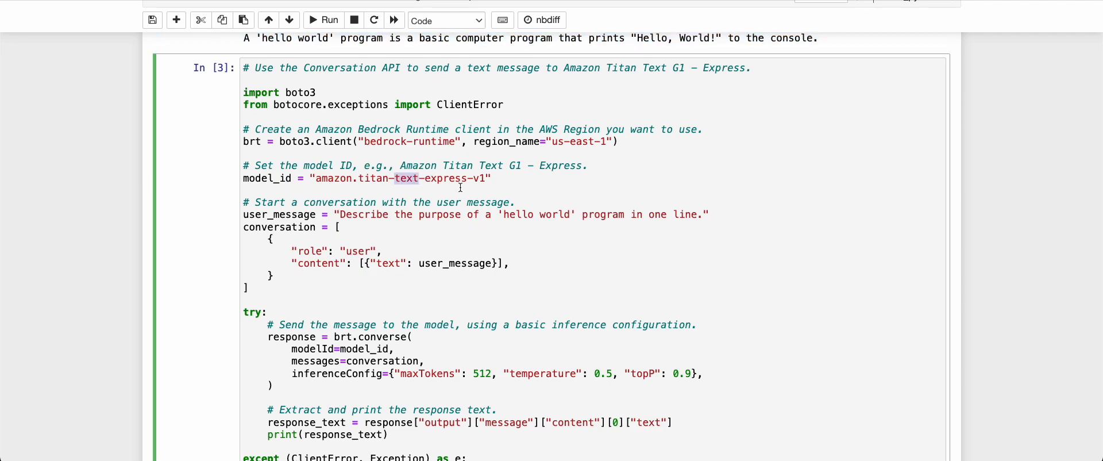
scroll(441, 271, "down", 1)
left_click_drag(313, 136, 413, 135)
scroll(397, 154, "down", 3)
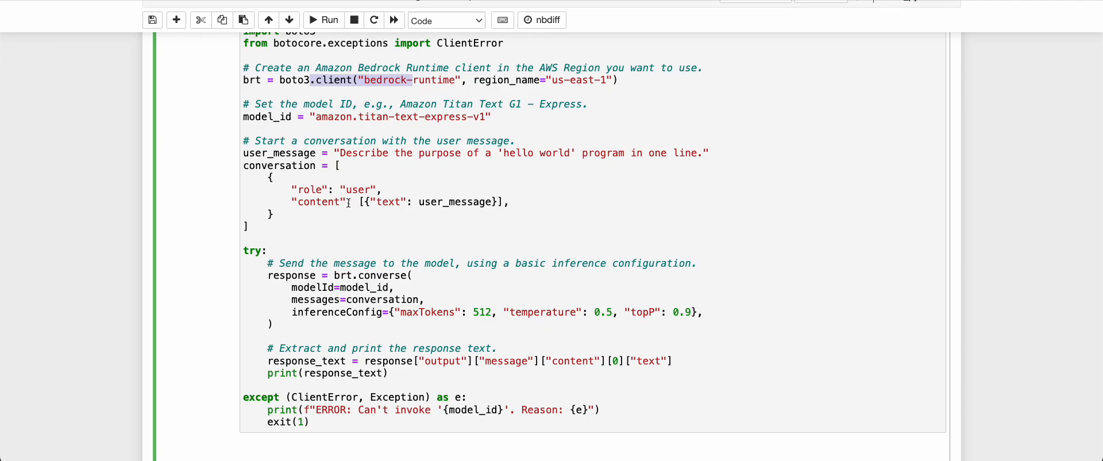
left_click_drag(293, 189, 383, 189)
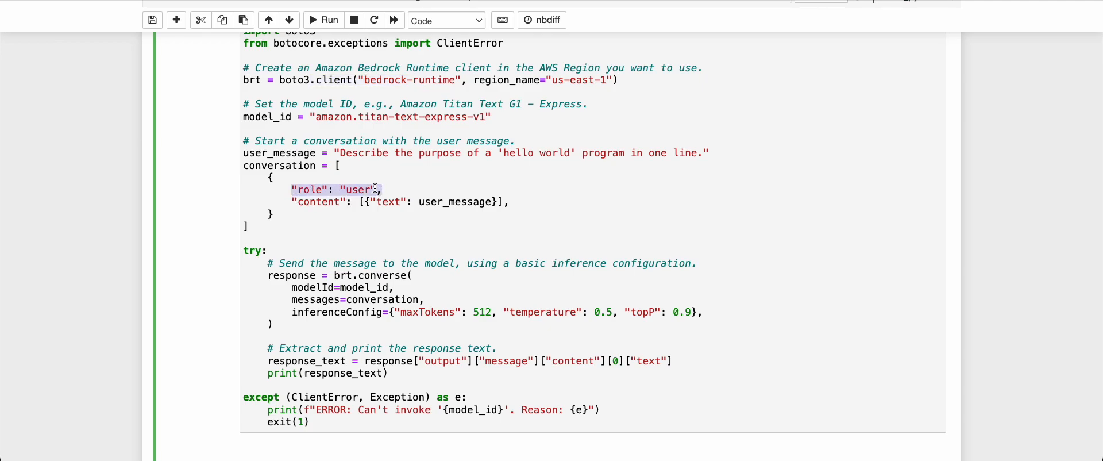
triple_click(451, 203)
left_click(484, 201)
double_click(485, 202)
double_click(276, 152)
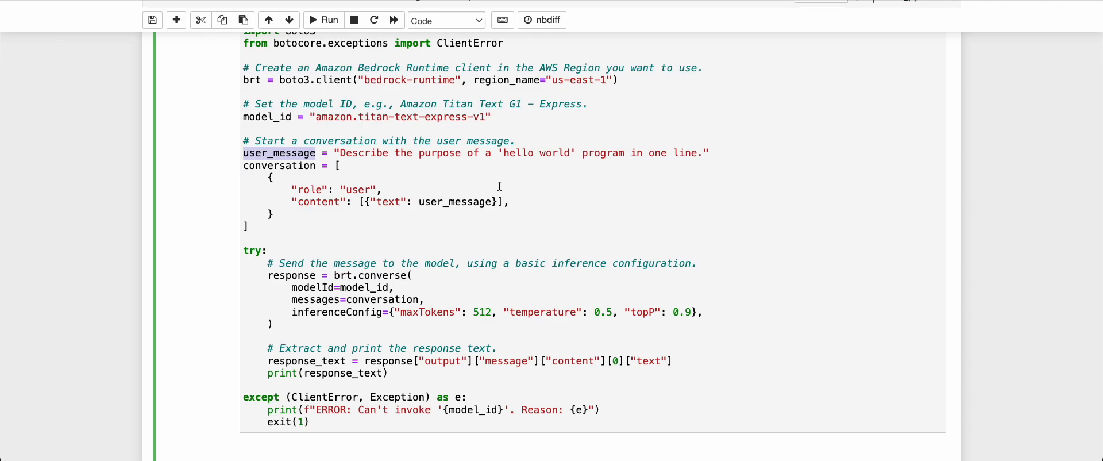
double_click(470, 201)
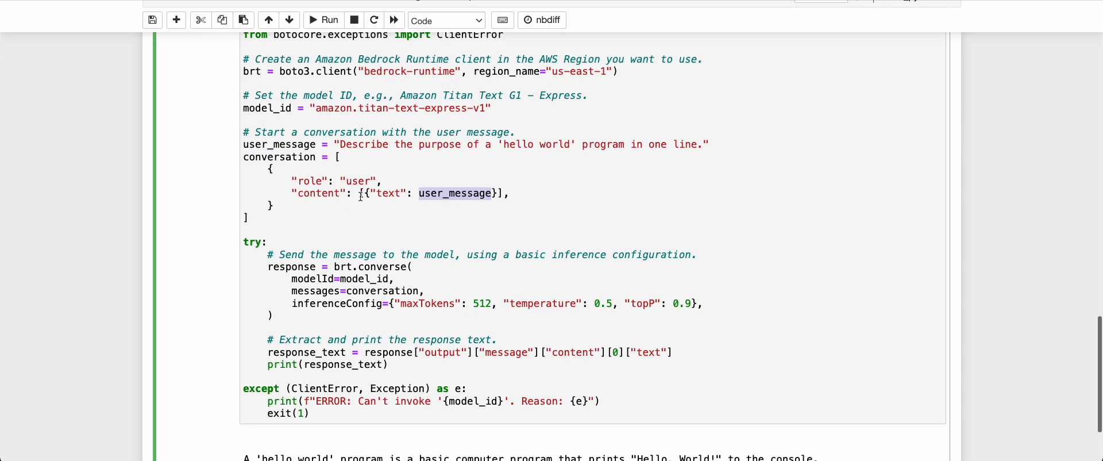
Review the converse call's model_id and messages=conversation arguments
double_click(368, 268)
left_click(376, 281)
double_click(376, 281)
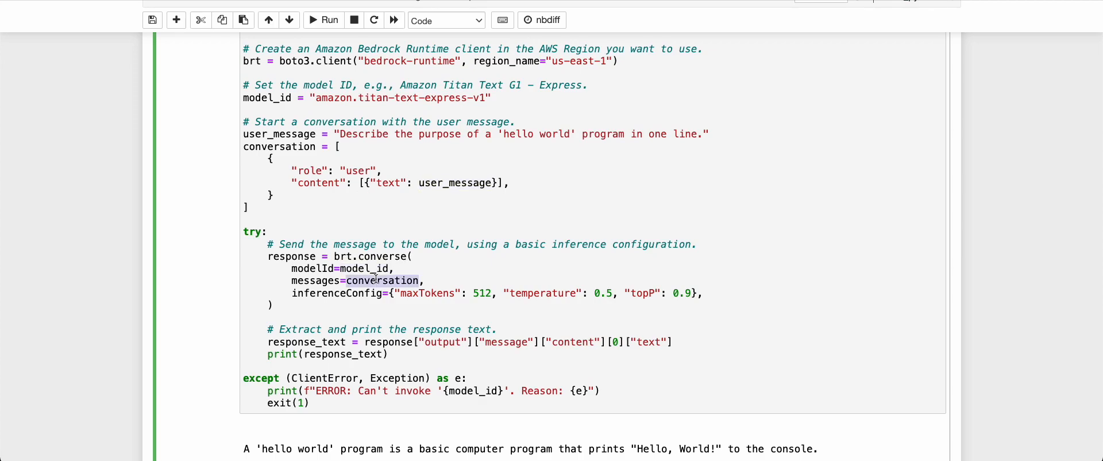
double_click(302, 147)
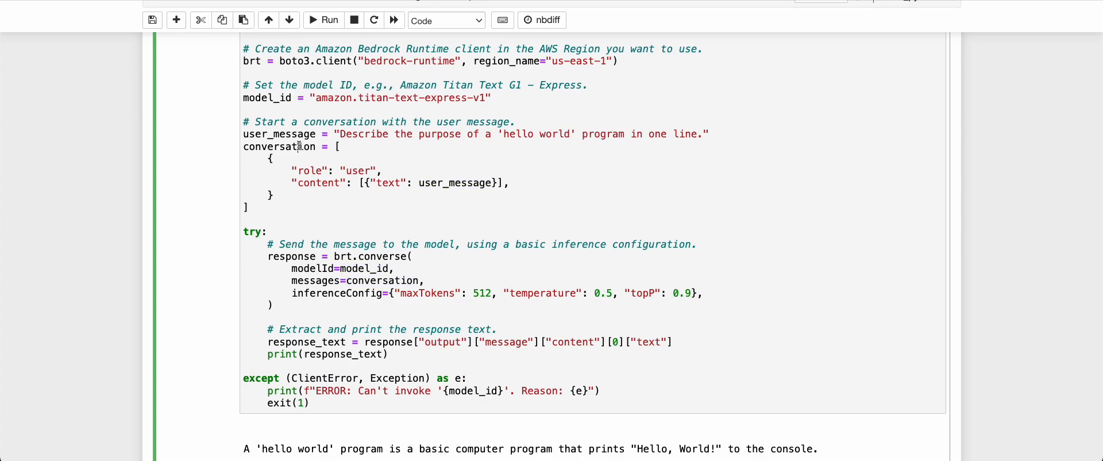
double_click(308, 281)
double_click(356, 280)
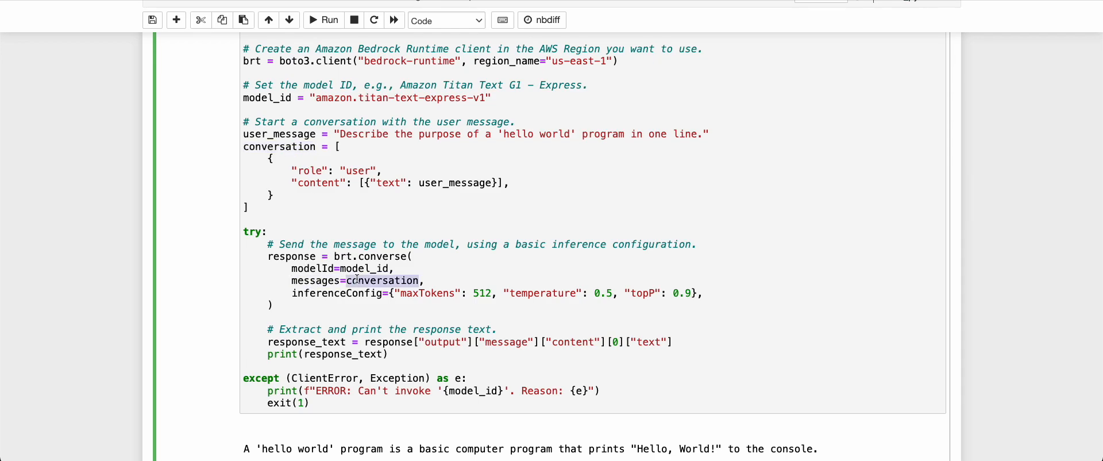
scroll(356, 327, "down", 1)
scroll(355, 328, "down", 1)
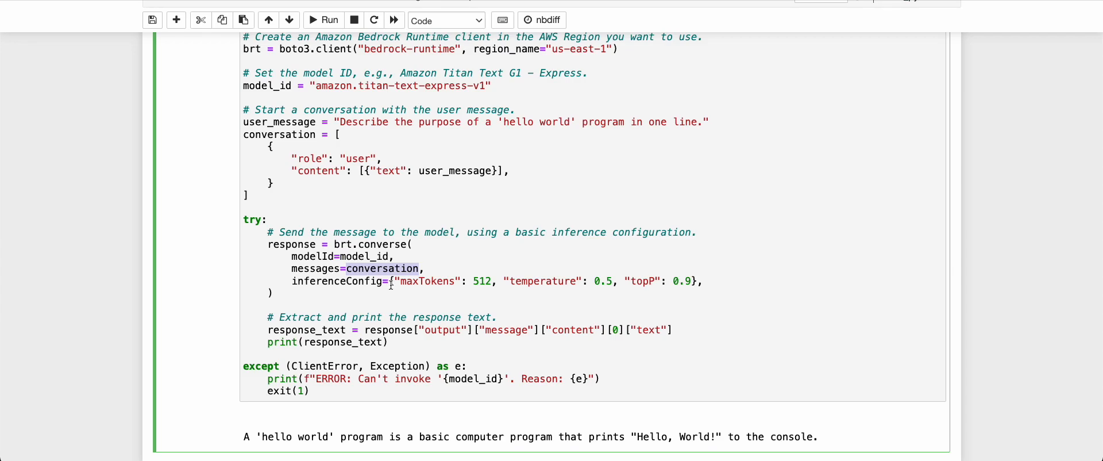
Check the inferenceConfig (maxTokens 512, temperature 0.5, topP 0.9) and run the Converse cell
left_click_drag(425, 281, 621, 279)
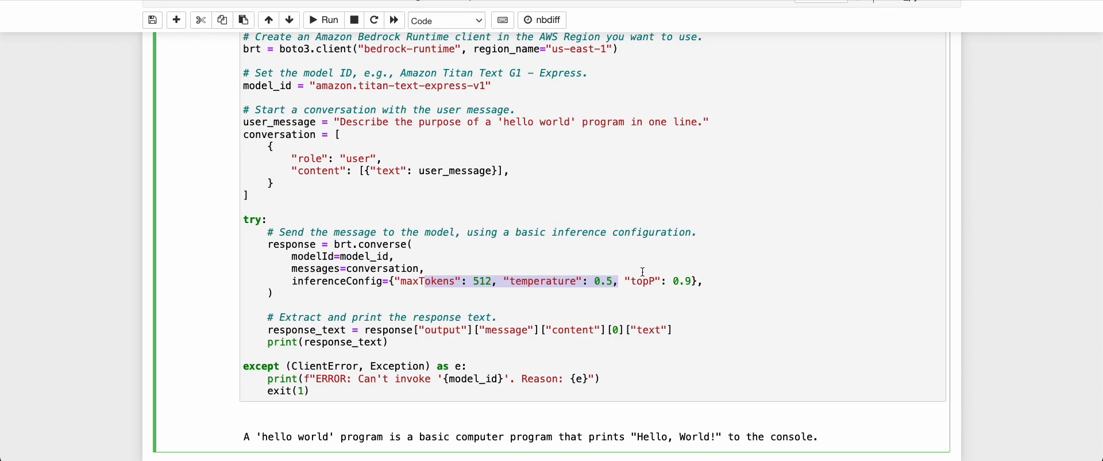
scroll(642, 271, "up", 2)
scroll(481, 333, "down", 1)
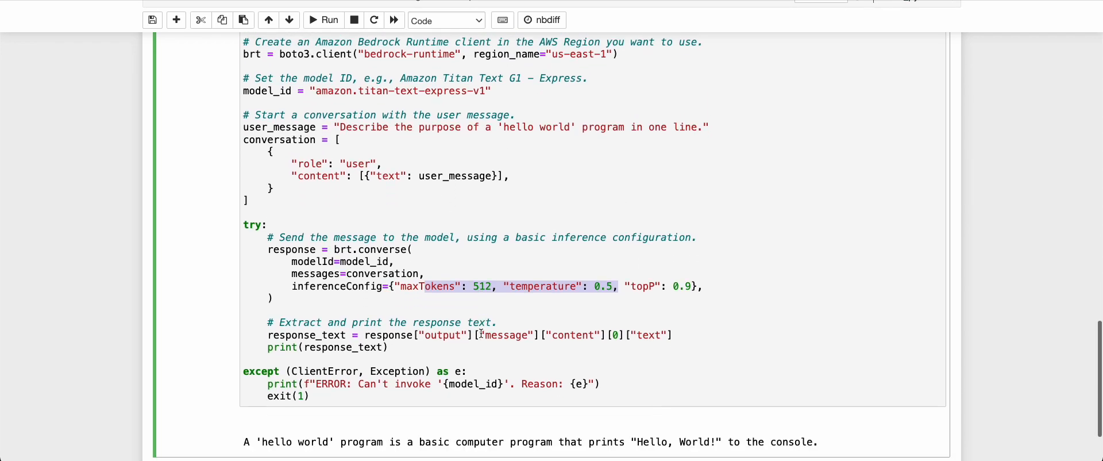
scroll(482, 333, "down", 1)
left_click(586, 187)
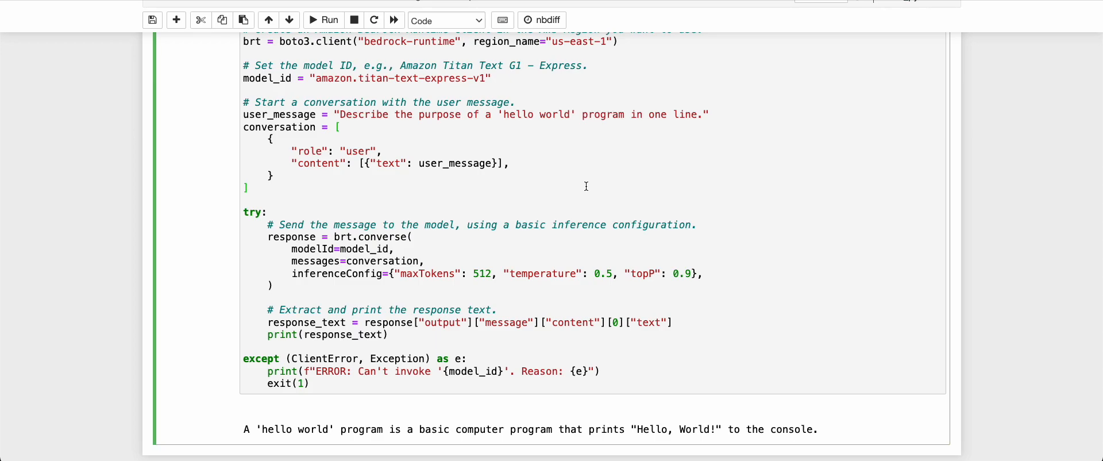
key("ctrl+Return")
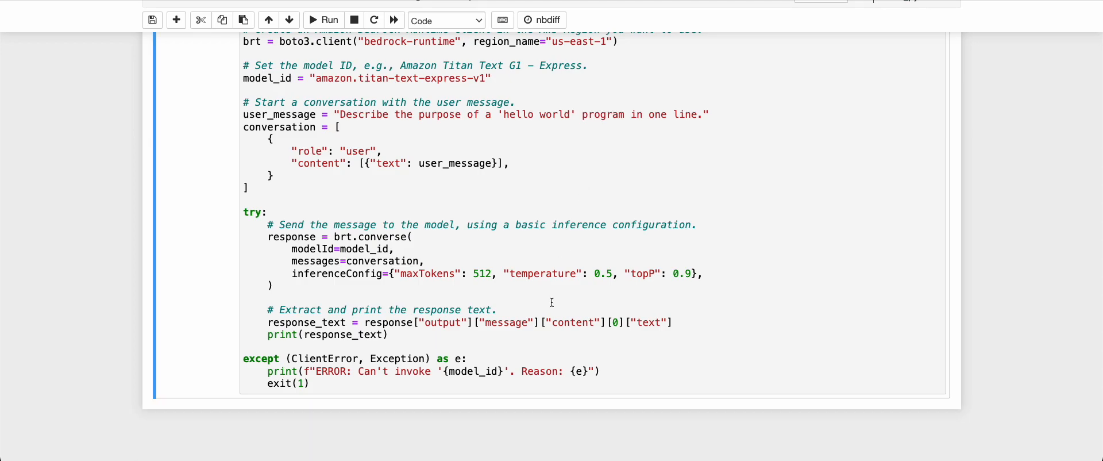
Highlight the Converse hello-world reply, then scroll back up to the foundation model list output
scroll(551, 302, "up", 3)
scroll(551, 302, "down", 4)
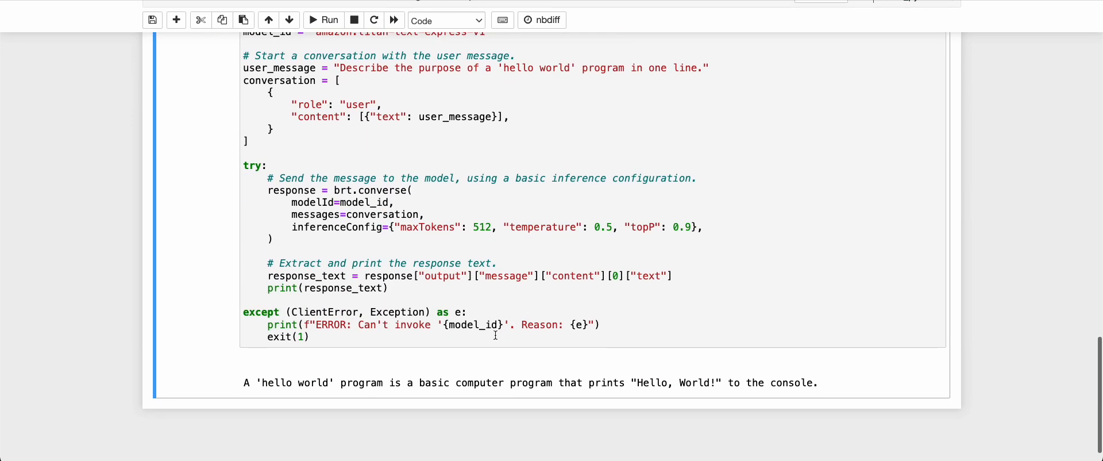
triple_click(489, 382)
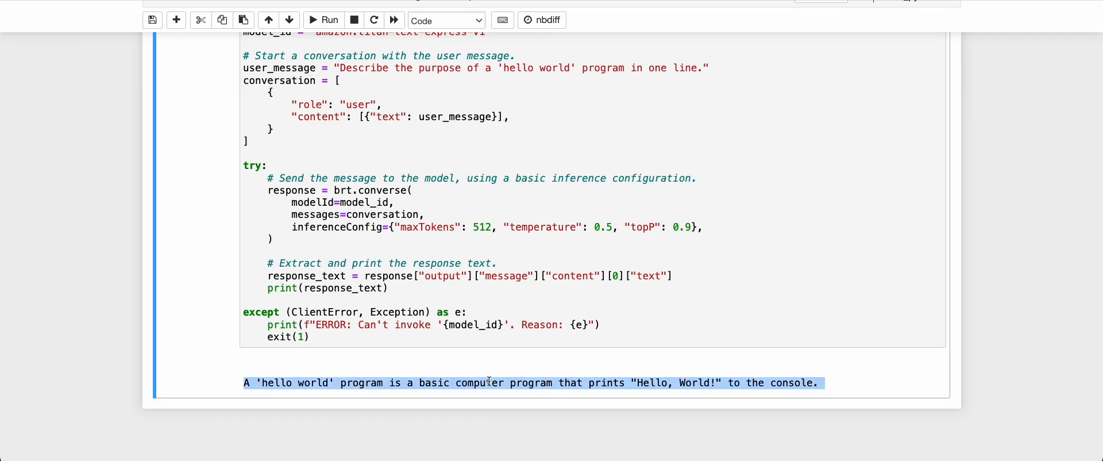
scroll(547, 259, "up", 10)
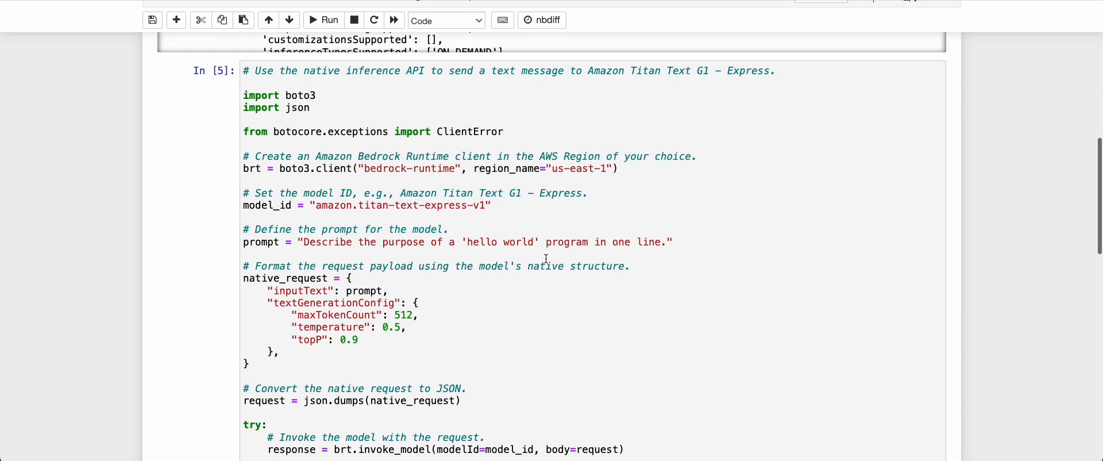
scroll(546, 258, "up", 7)
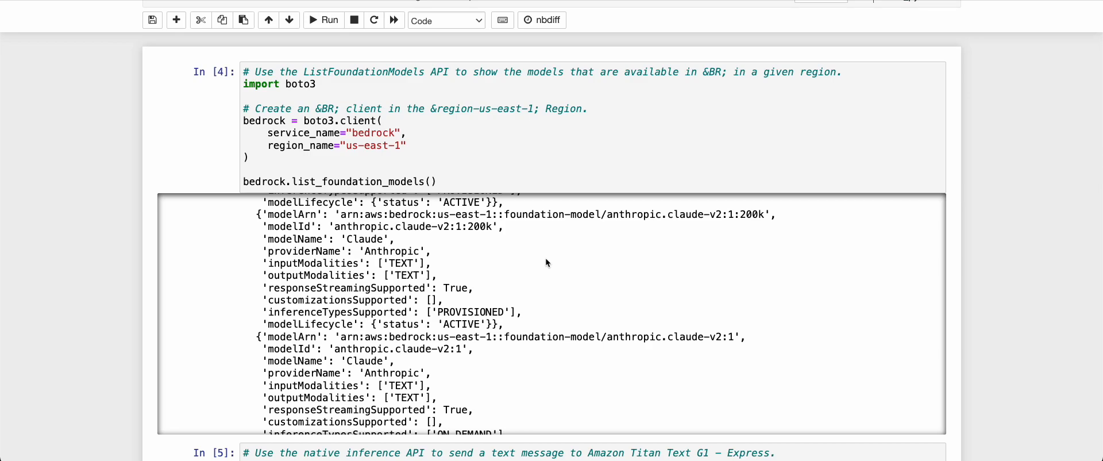